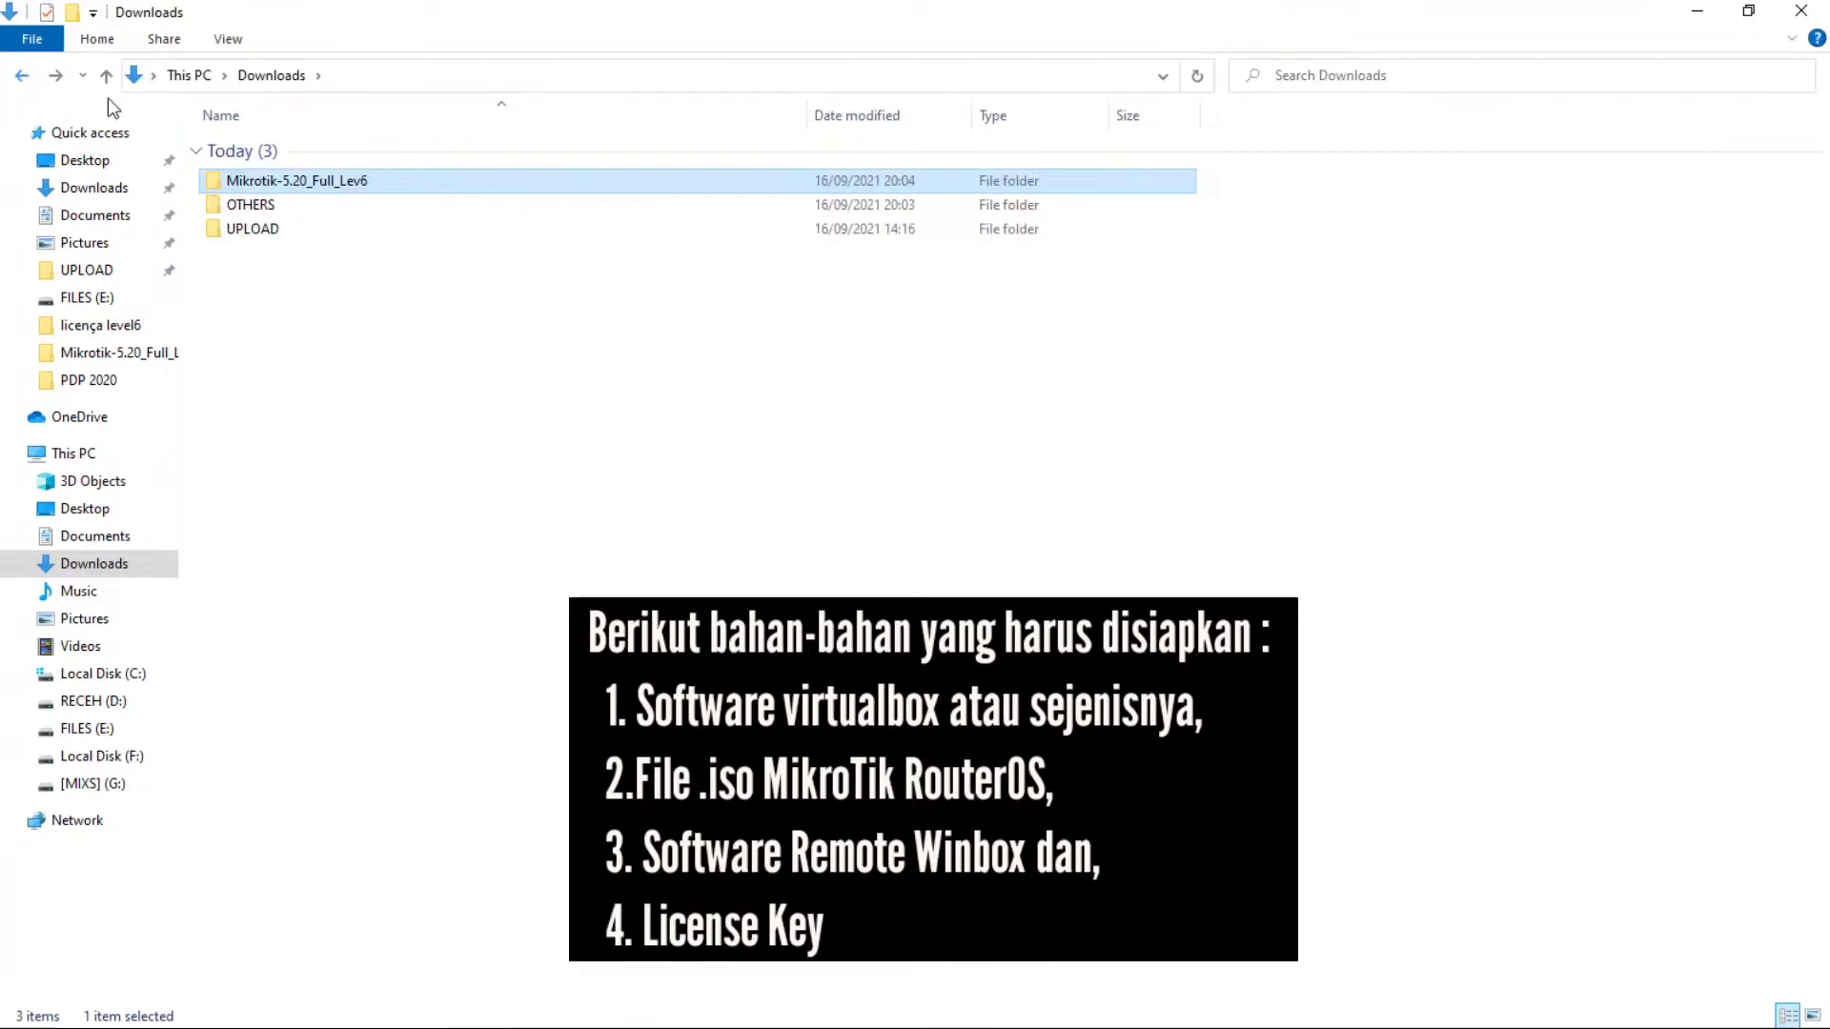
Step: Check the contents of the Mikrotik-5.20_Full_Lev6 download folder, minimize it and launch Oracle VM VirtualBox
{"action": "double_click", "coordinate": [305, 181]}
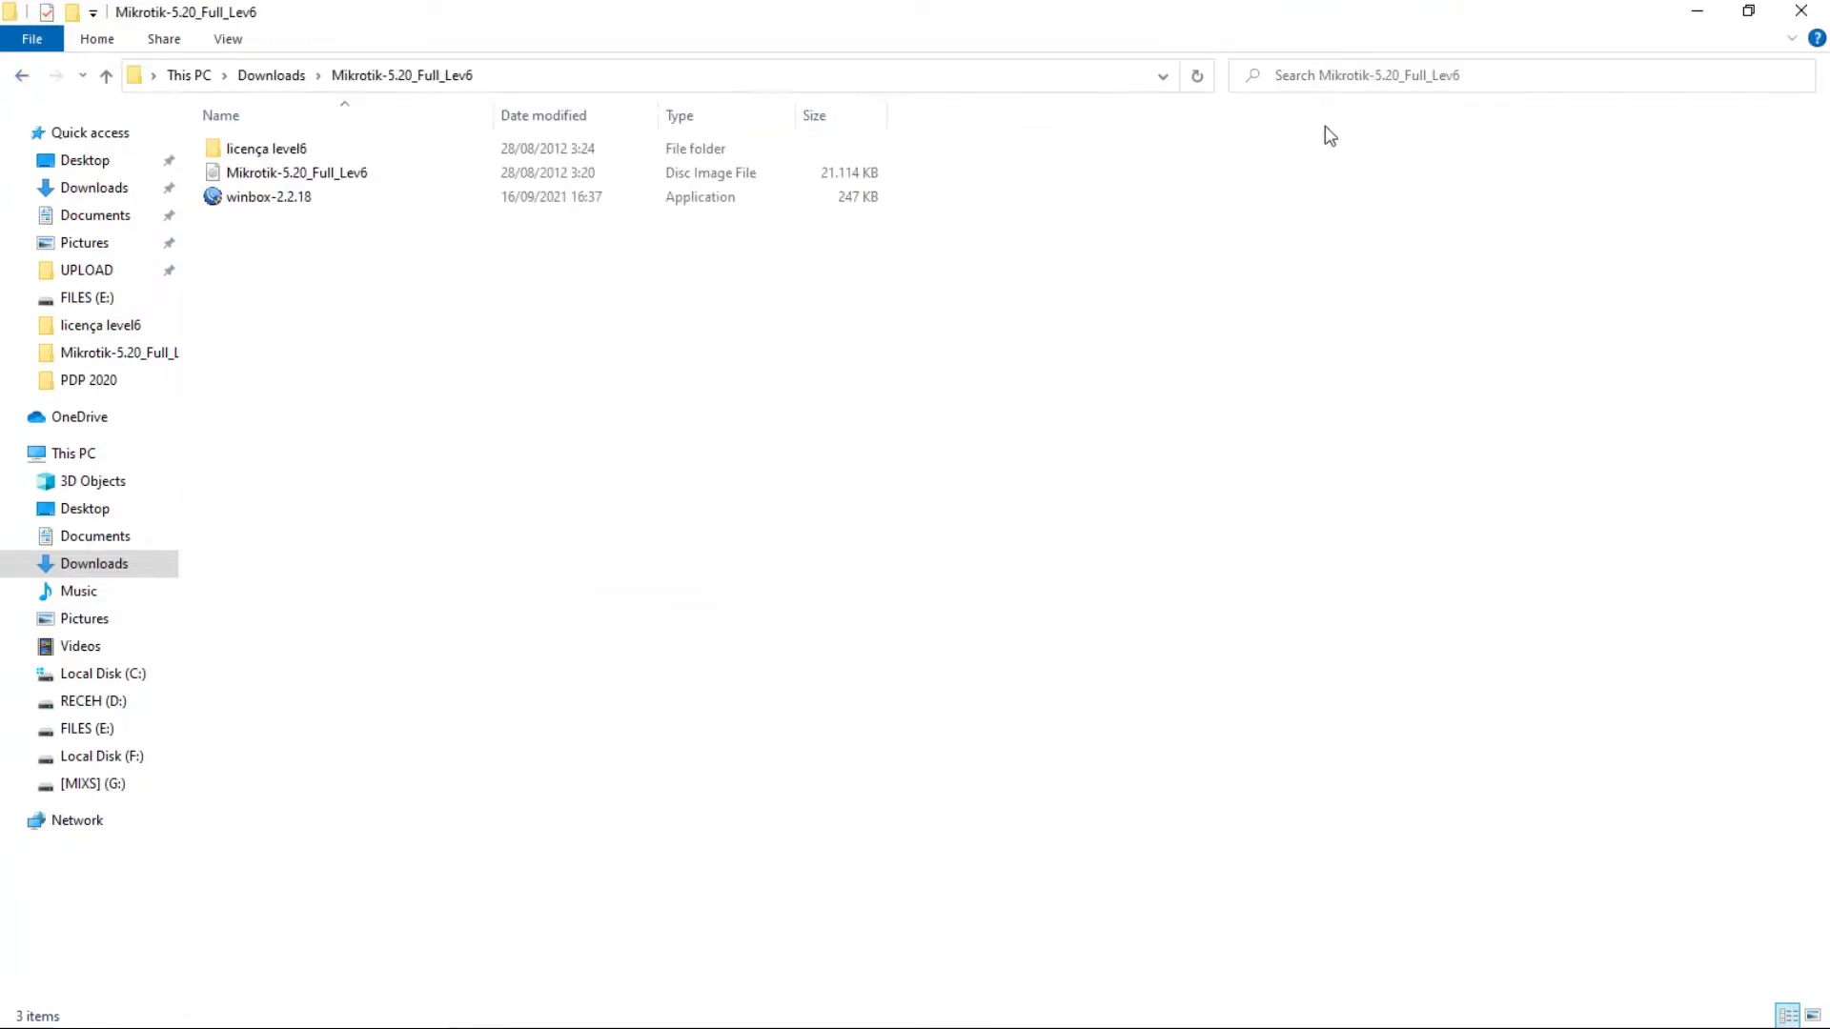
{"action": "left_click", "coordinate": [1704, 11]}
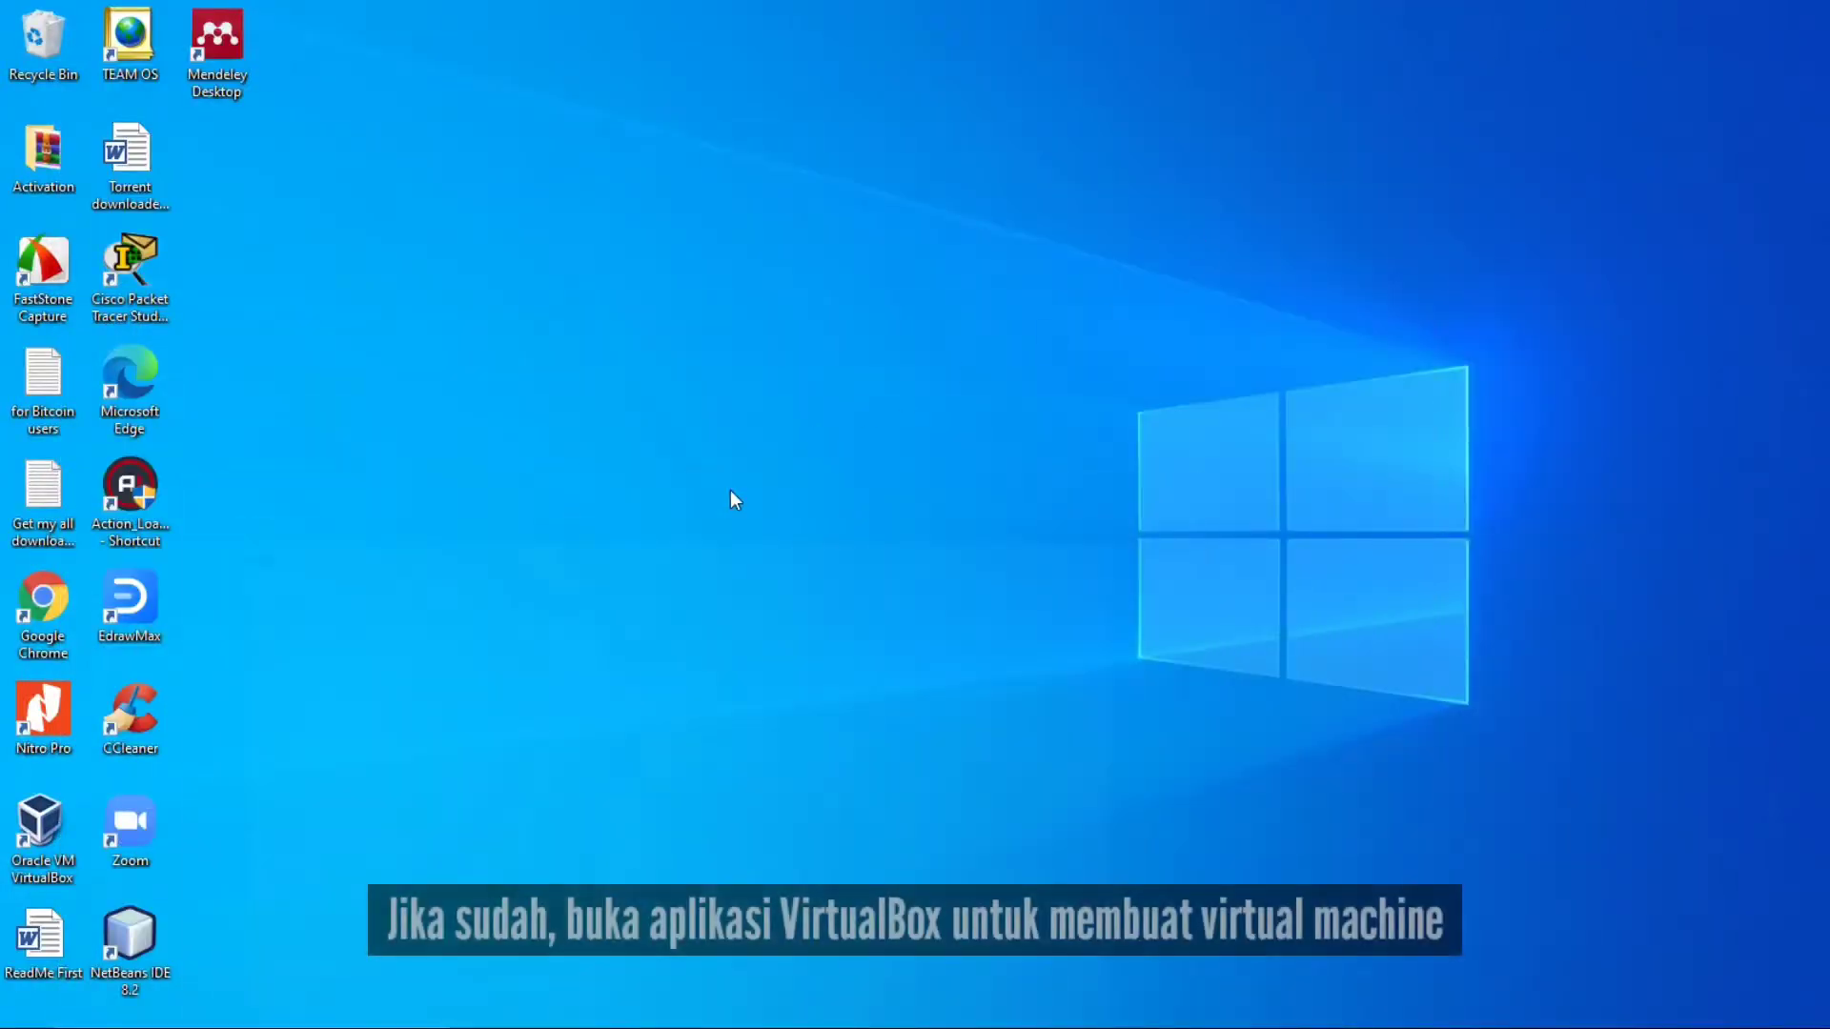
{"action": "key", "text": "super"}
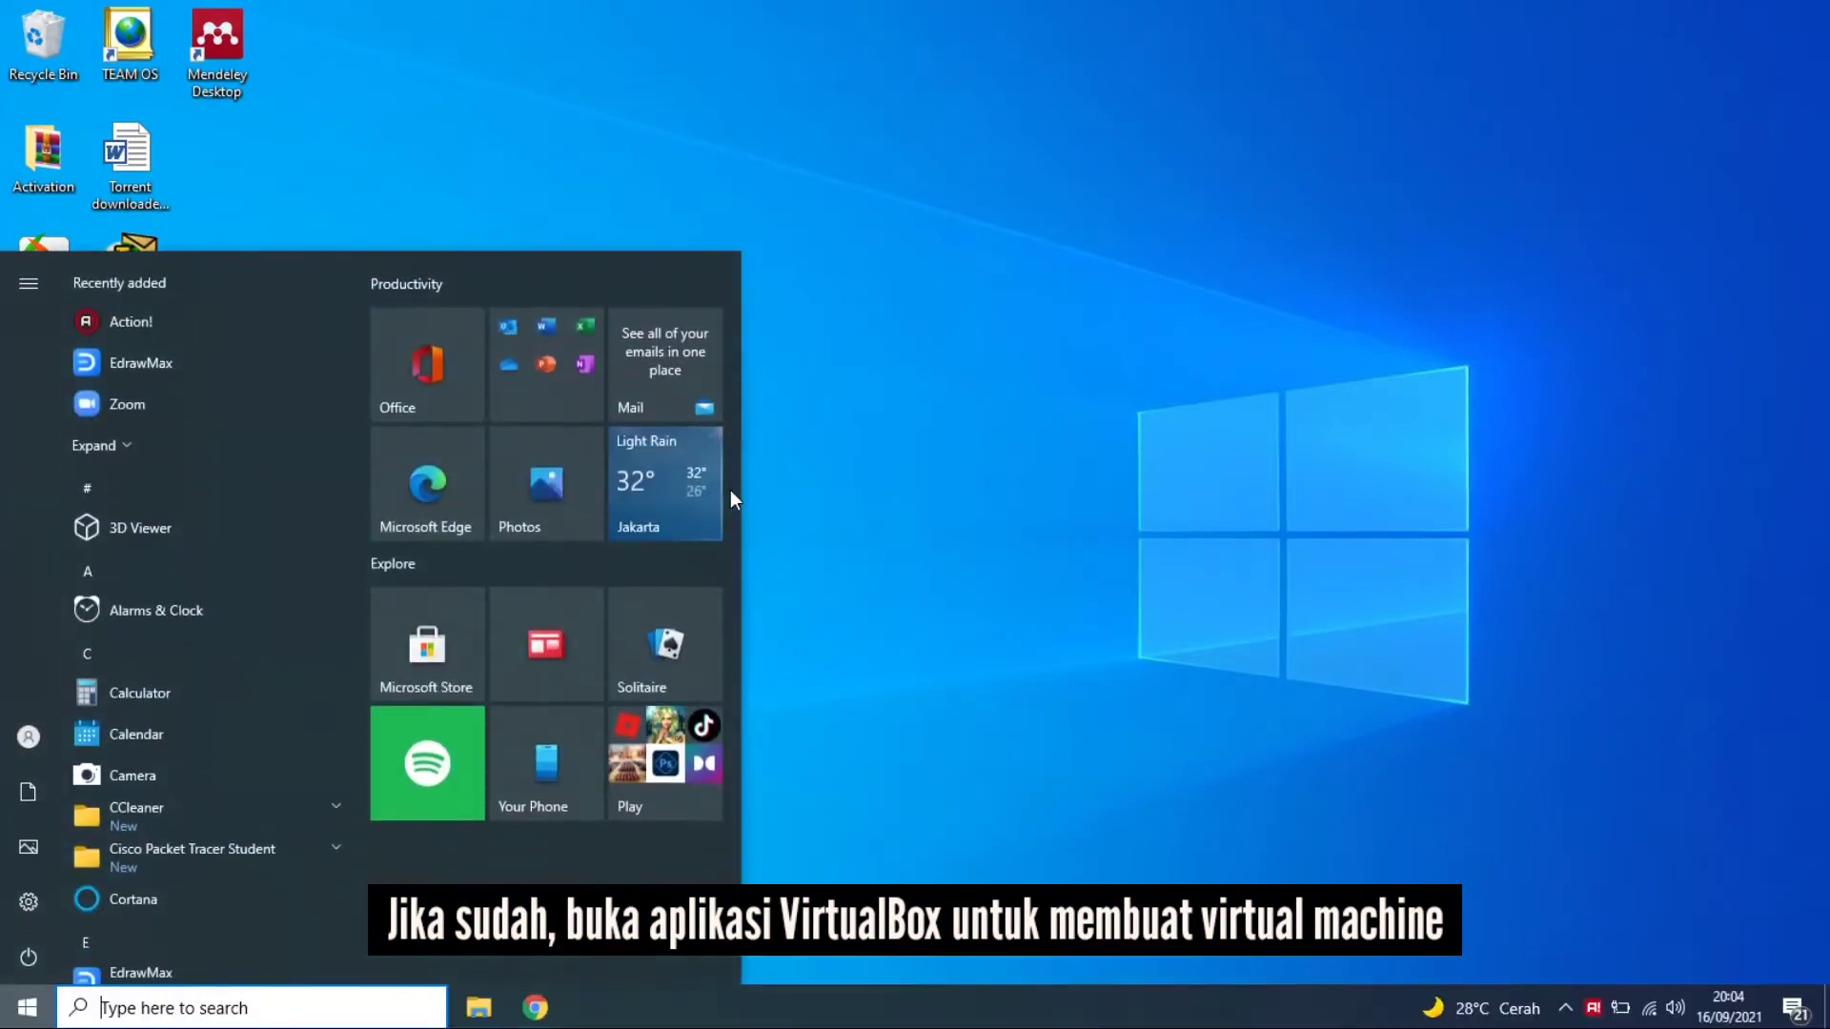
{"action": "type", "text": "virtua"}
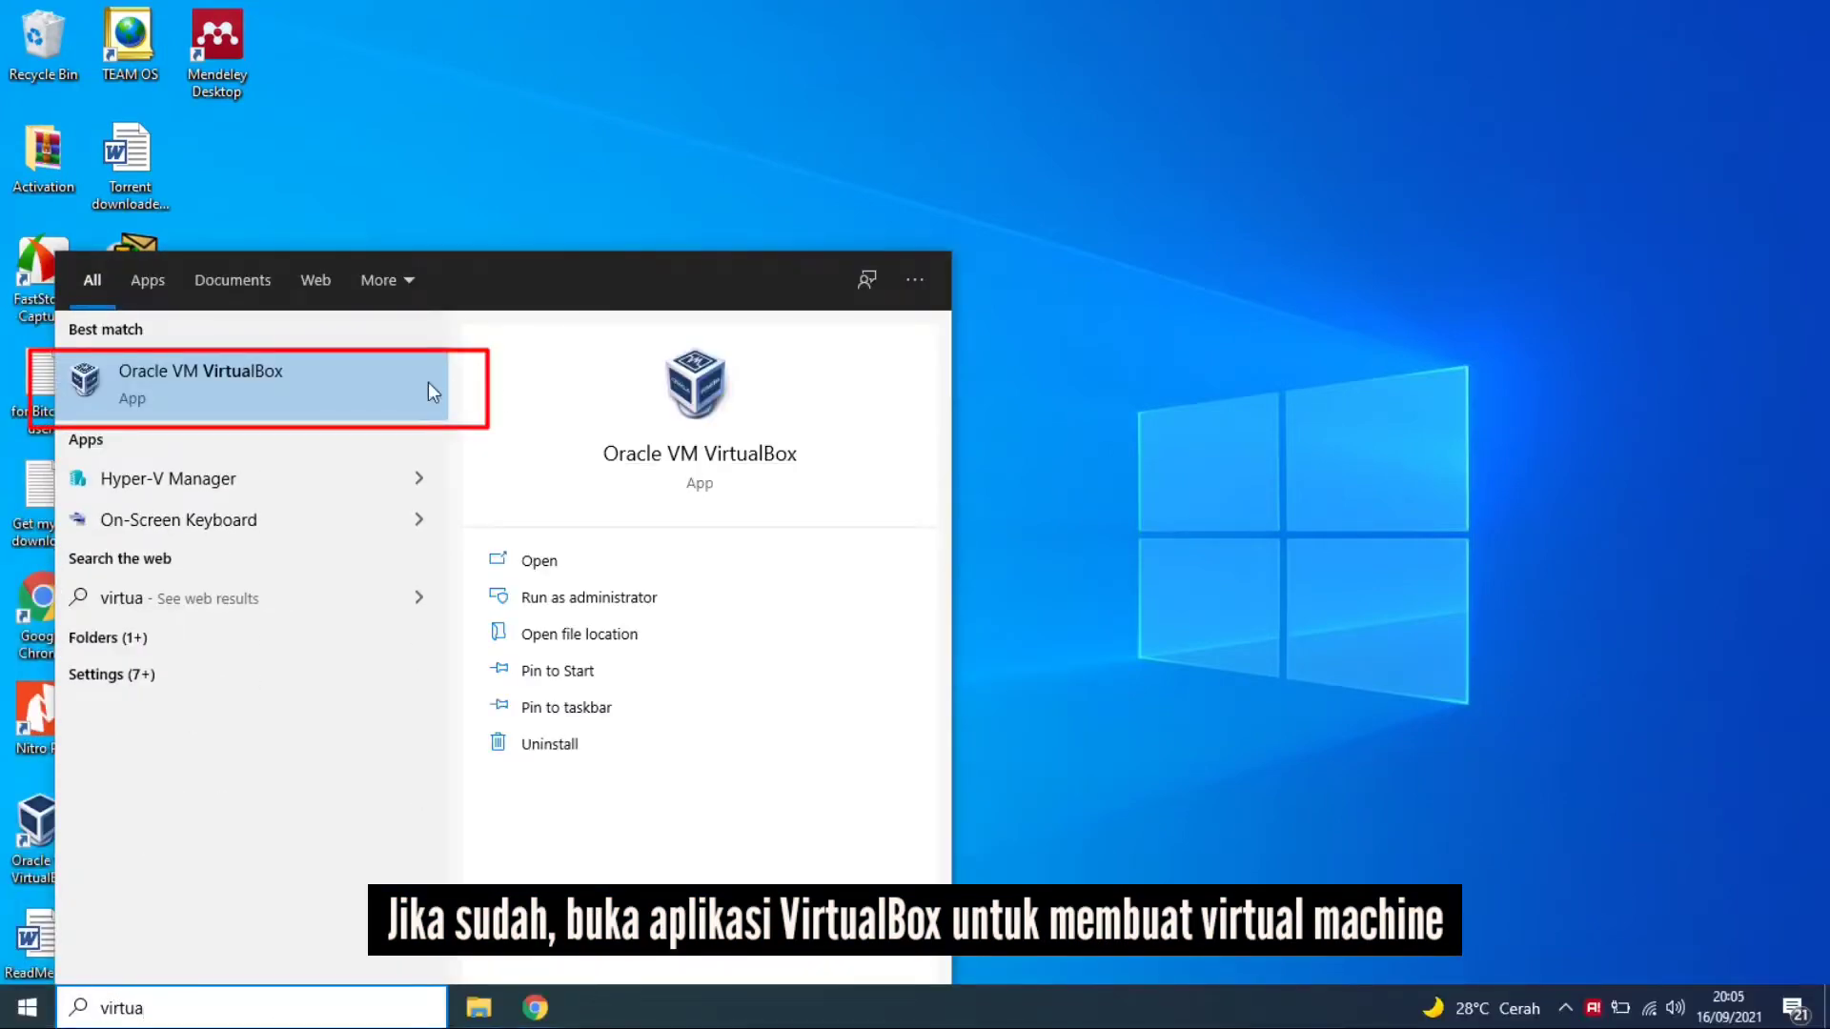
{"action": "left_click", "coordinate": [307, 363]}
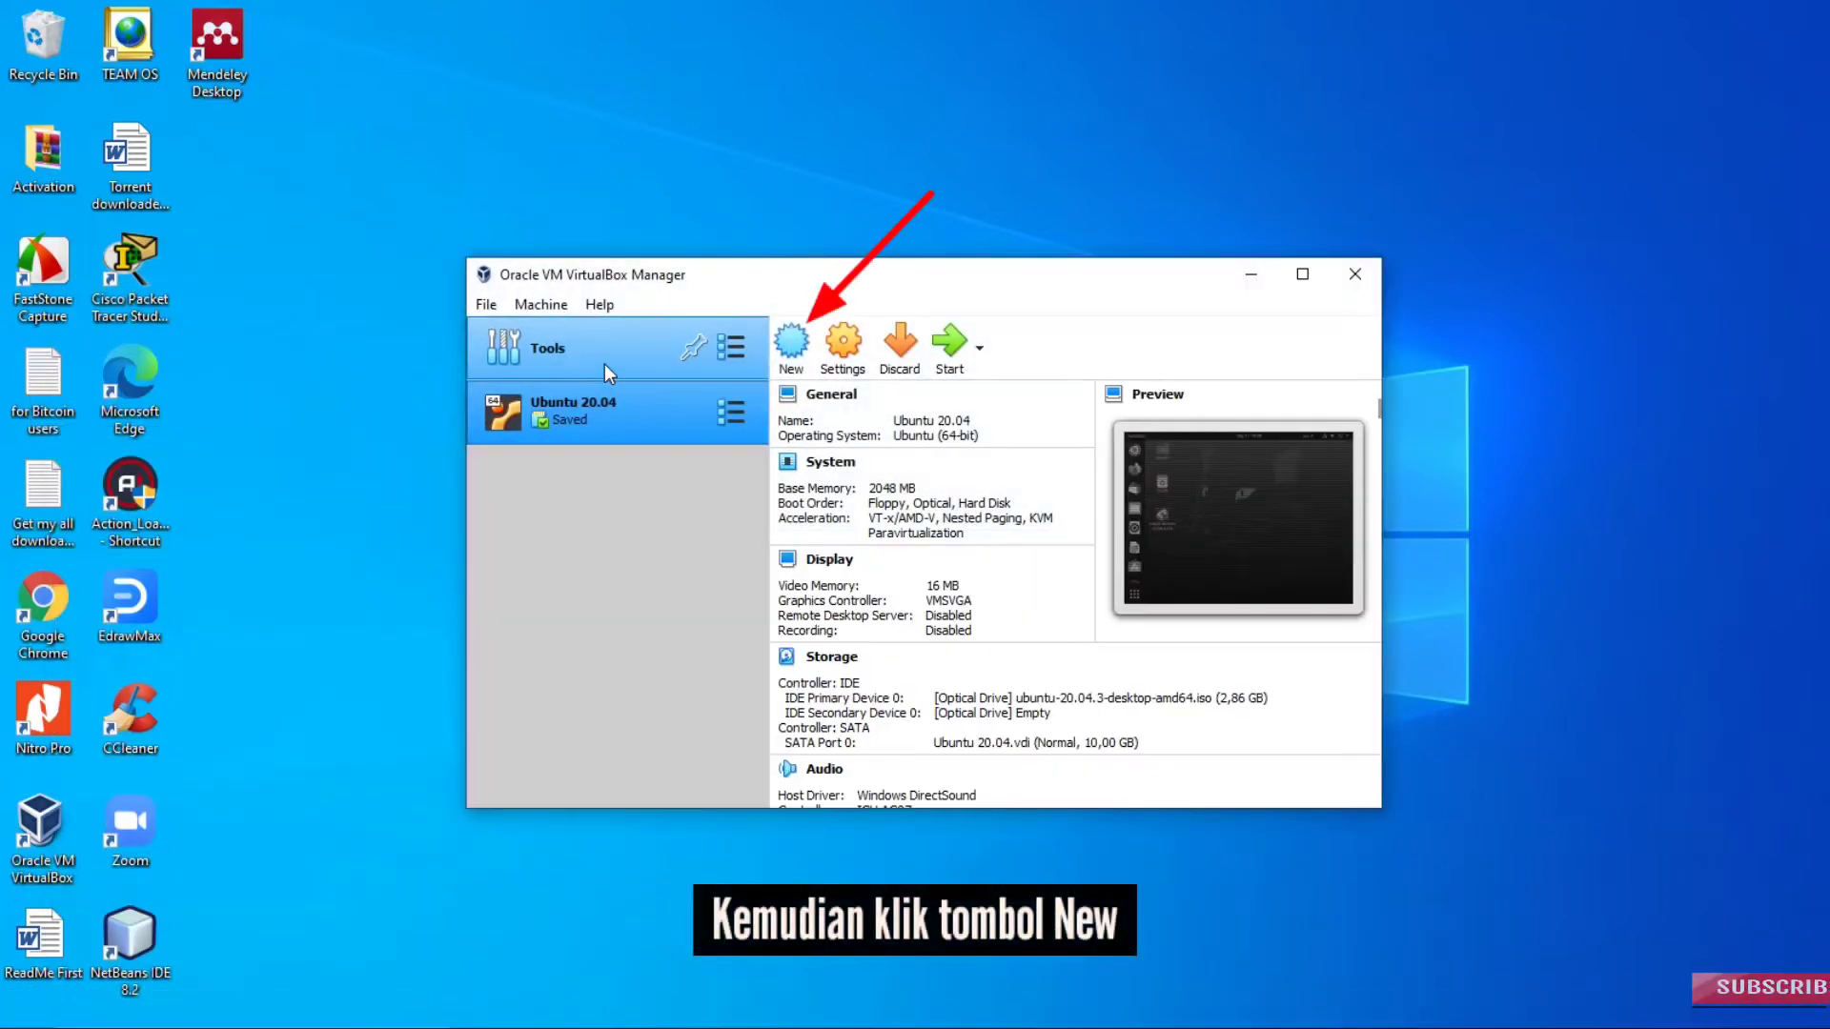
Step: Start a new virtual machine named MikrotikOS and give it 128 MB of memory
{"action": "left_click", "coordinate": [797, 357]}
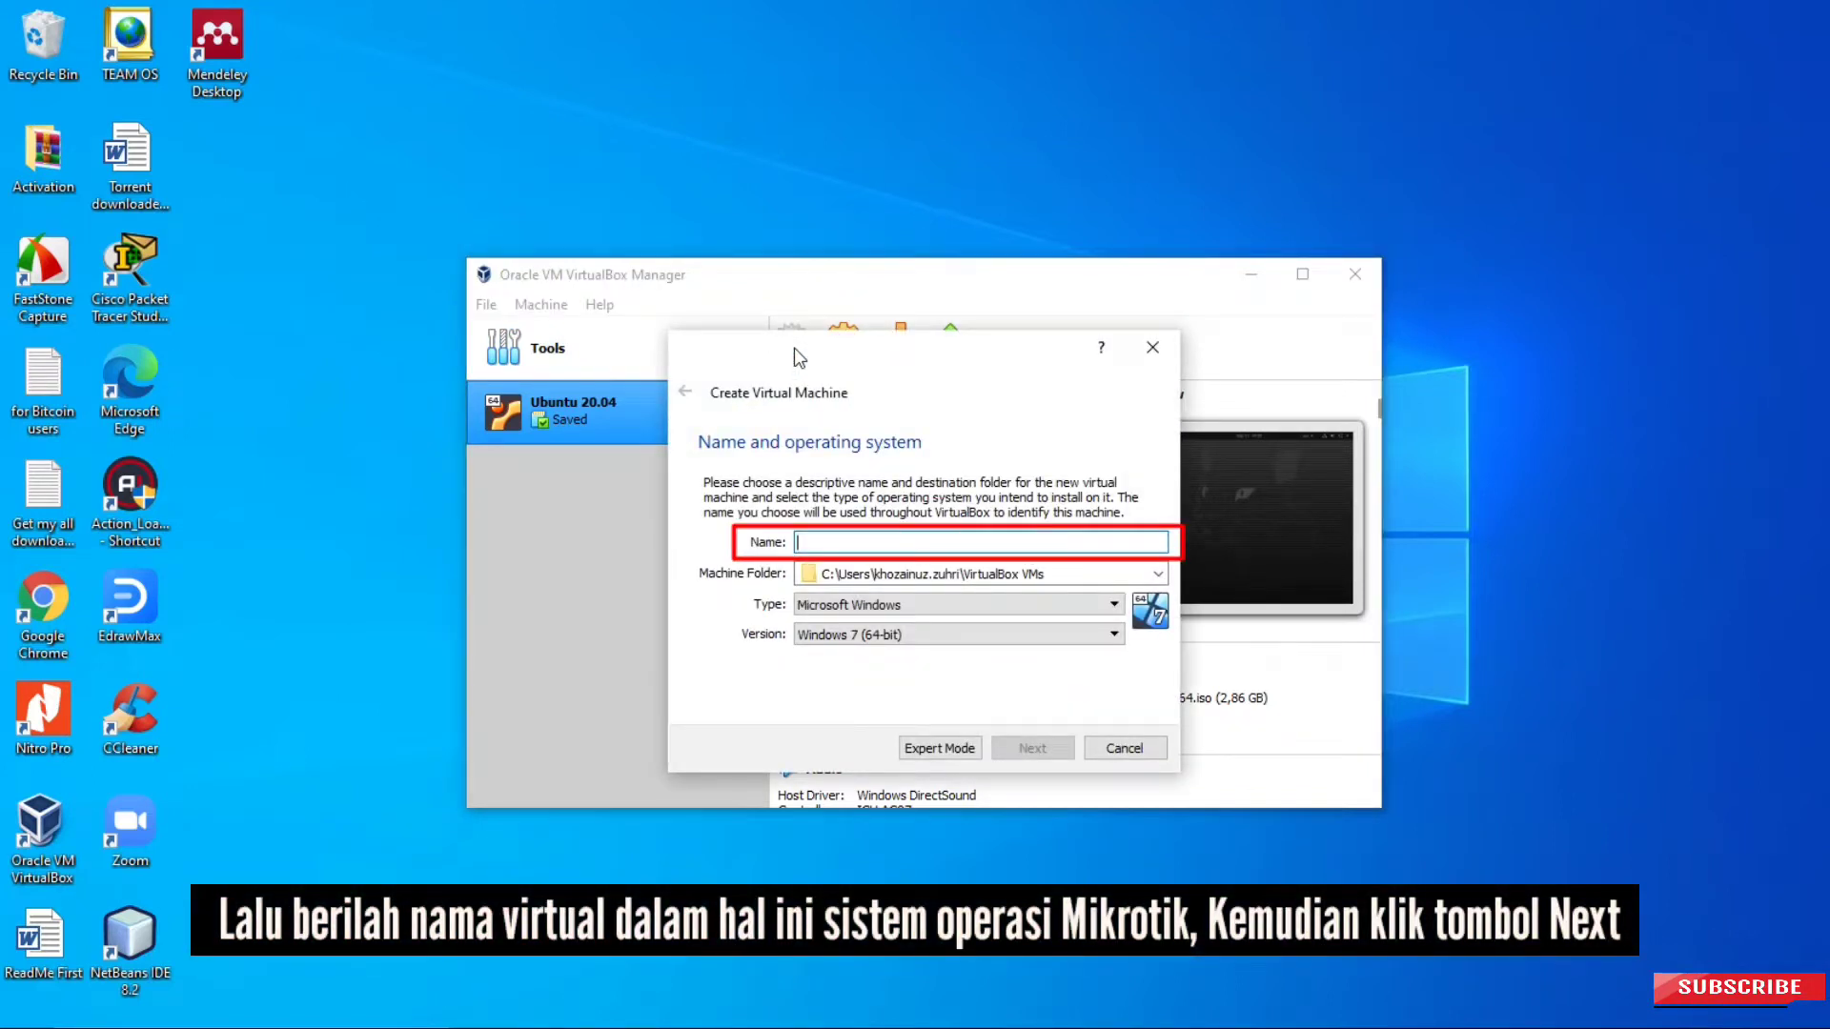
{"action": "type", "text": "Mikrotik"}
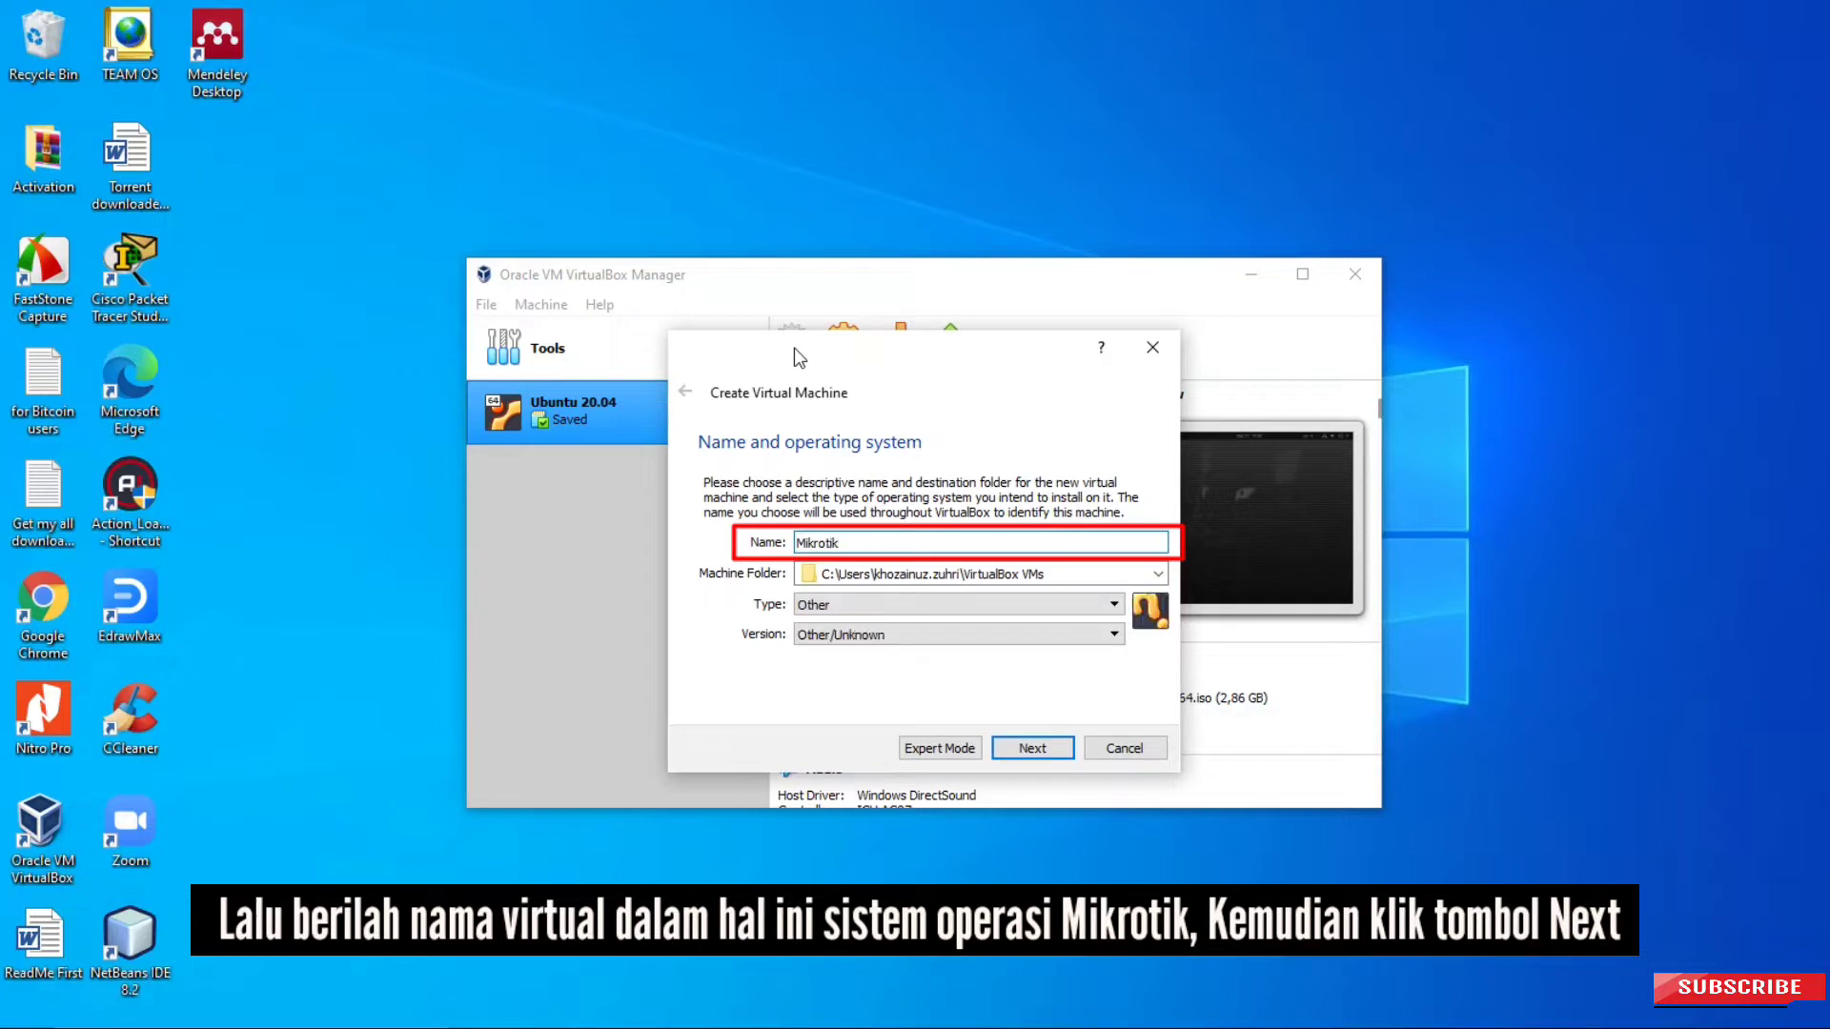
{"action": "type", "text": "OS"}
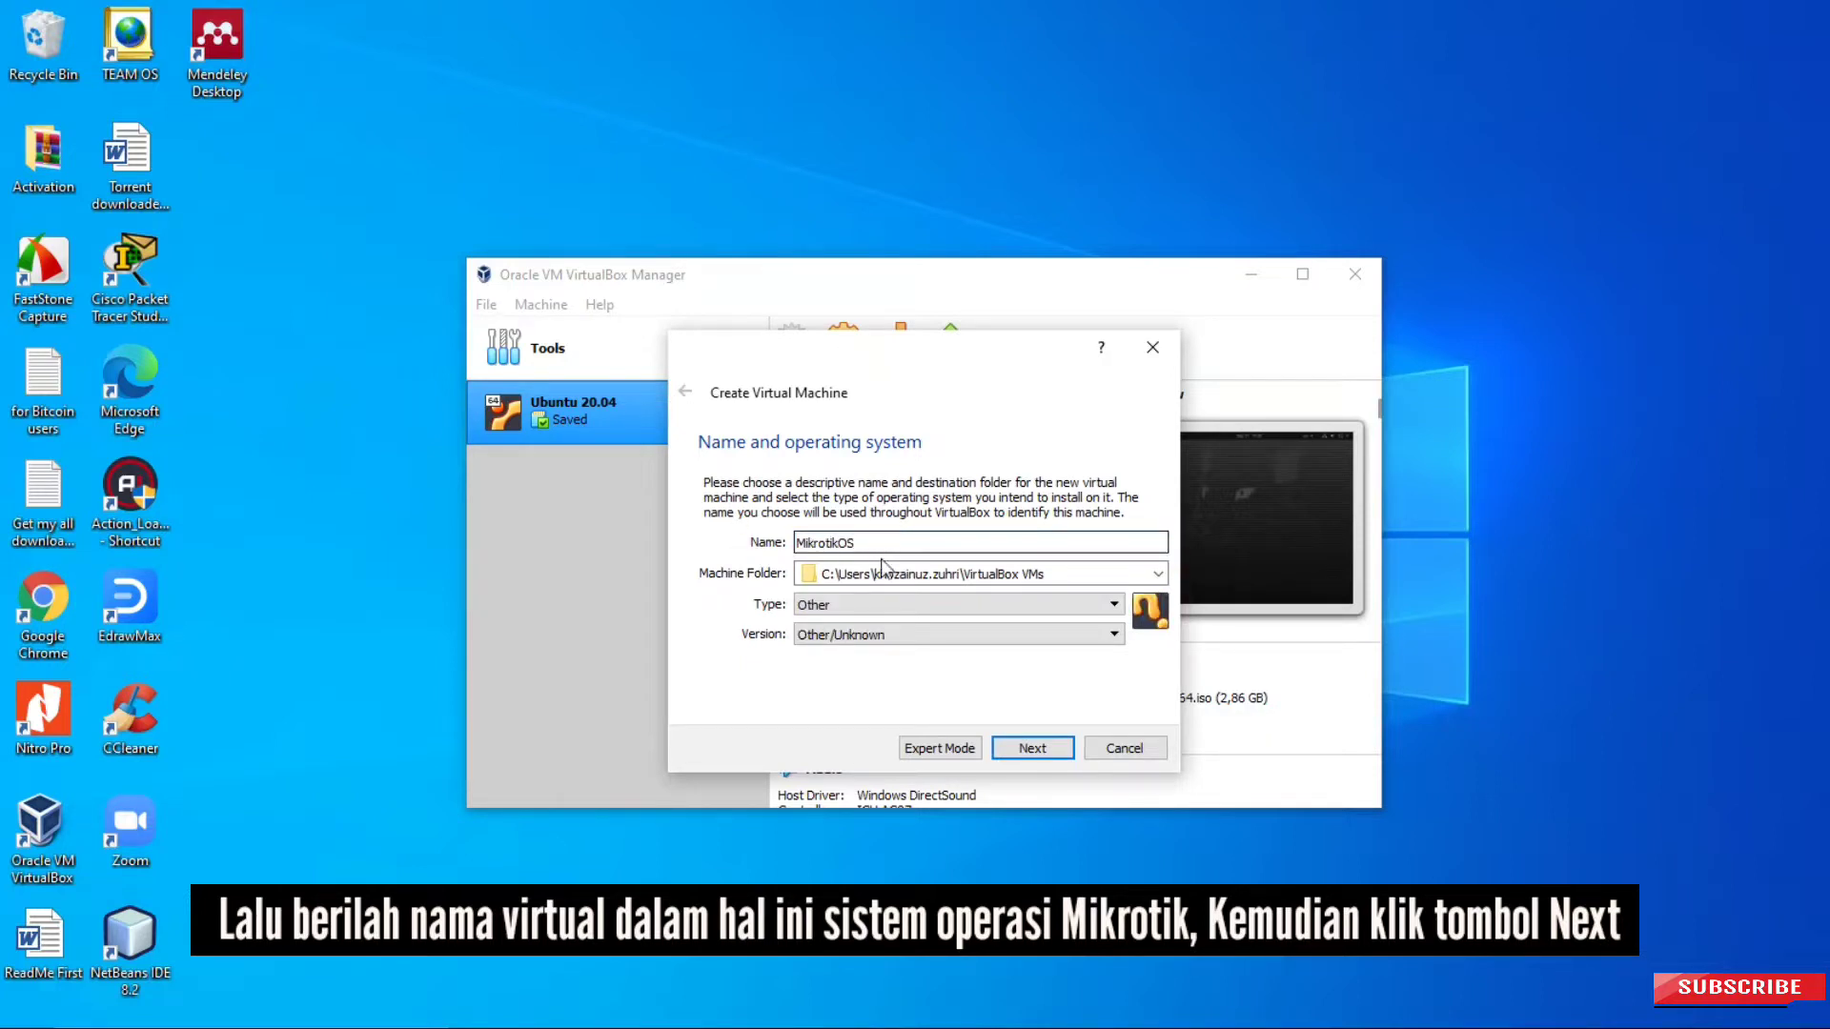
{"action": "left_click", "coordinate": [1045, 752]}
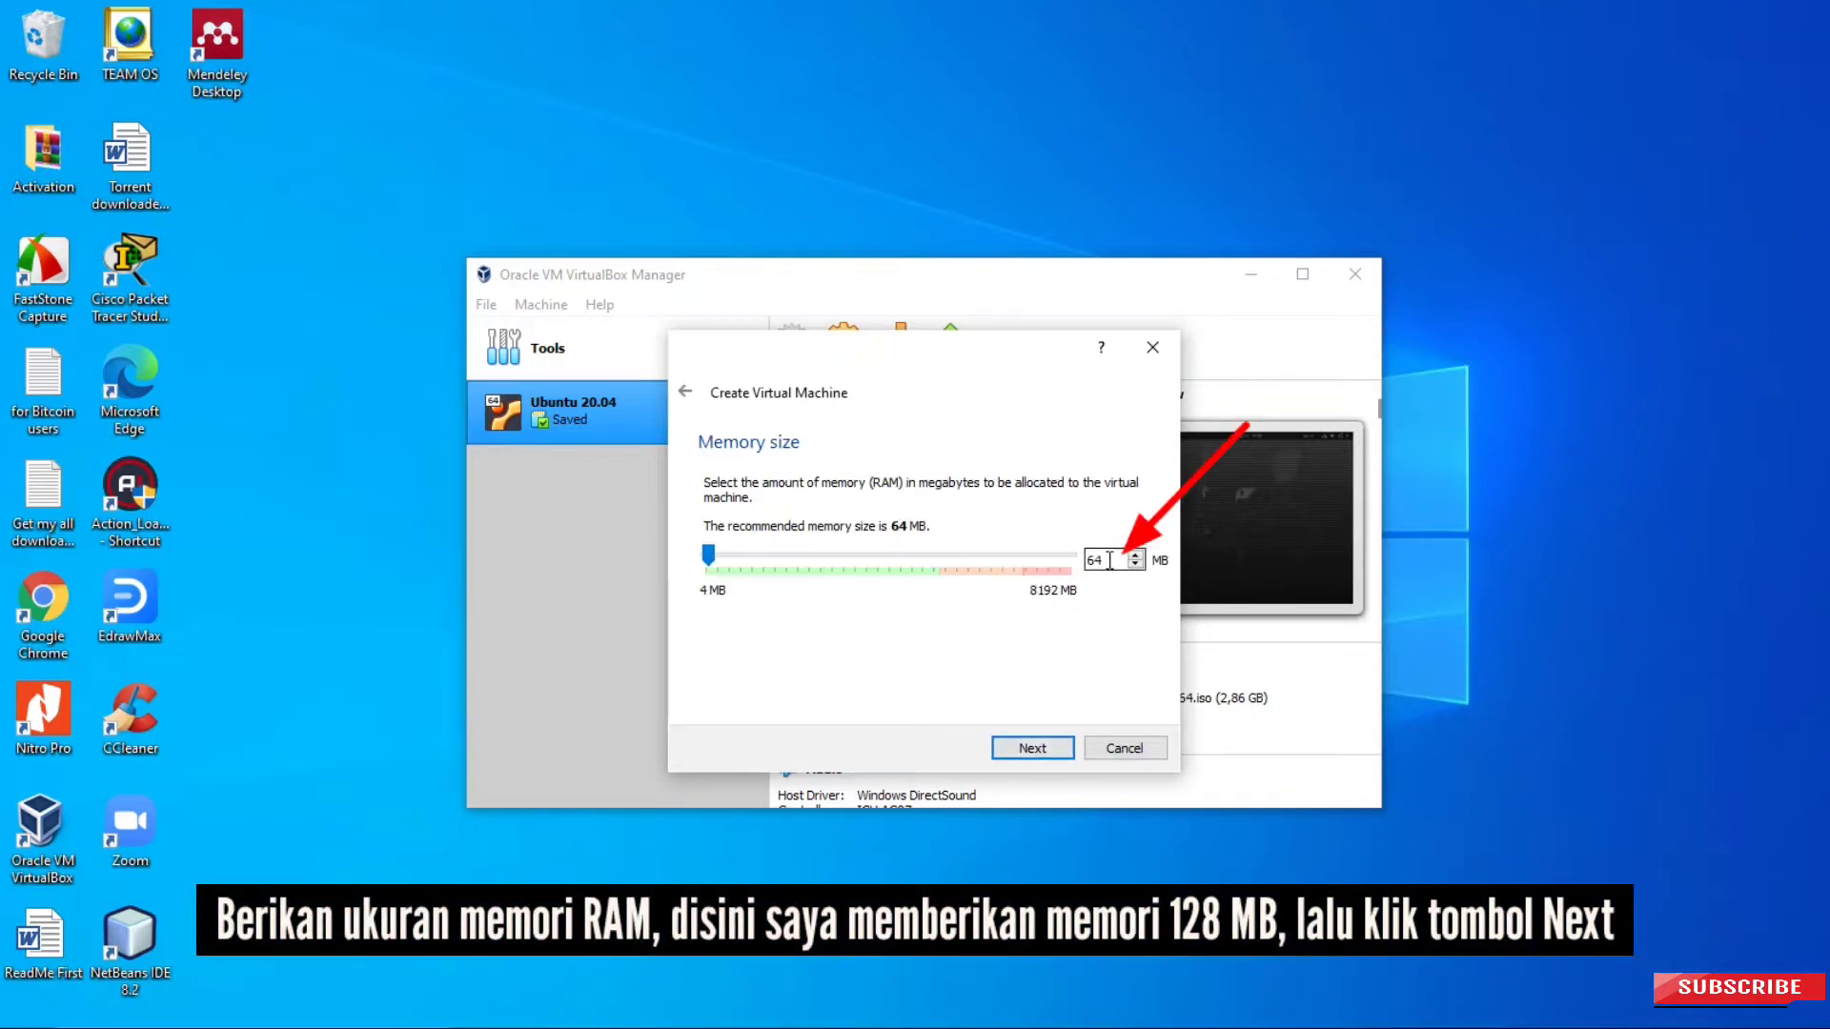
{"action": "type", "text": "128"}
{"action": "left_click", "coordinate": [1058, 753]}
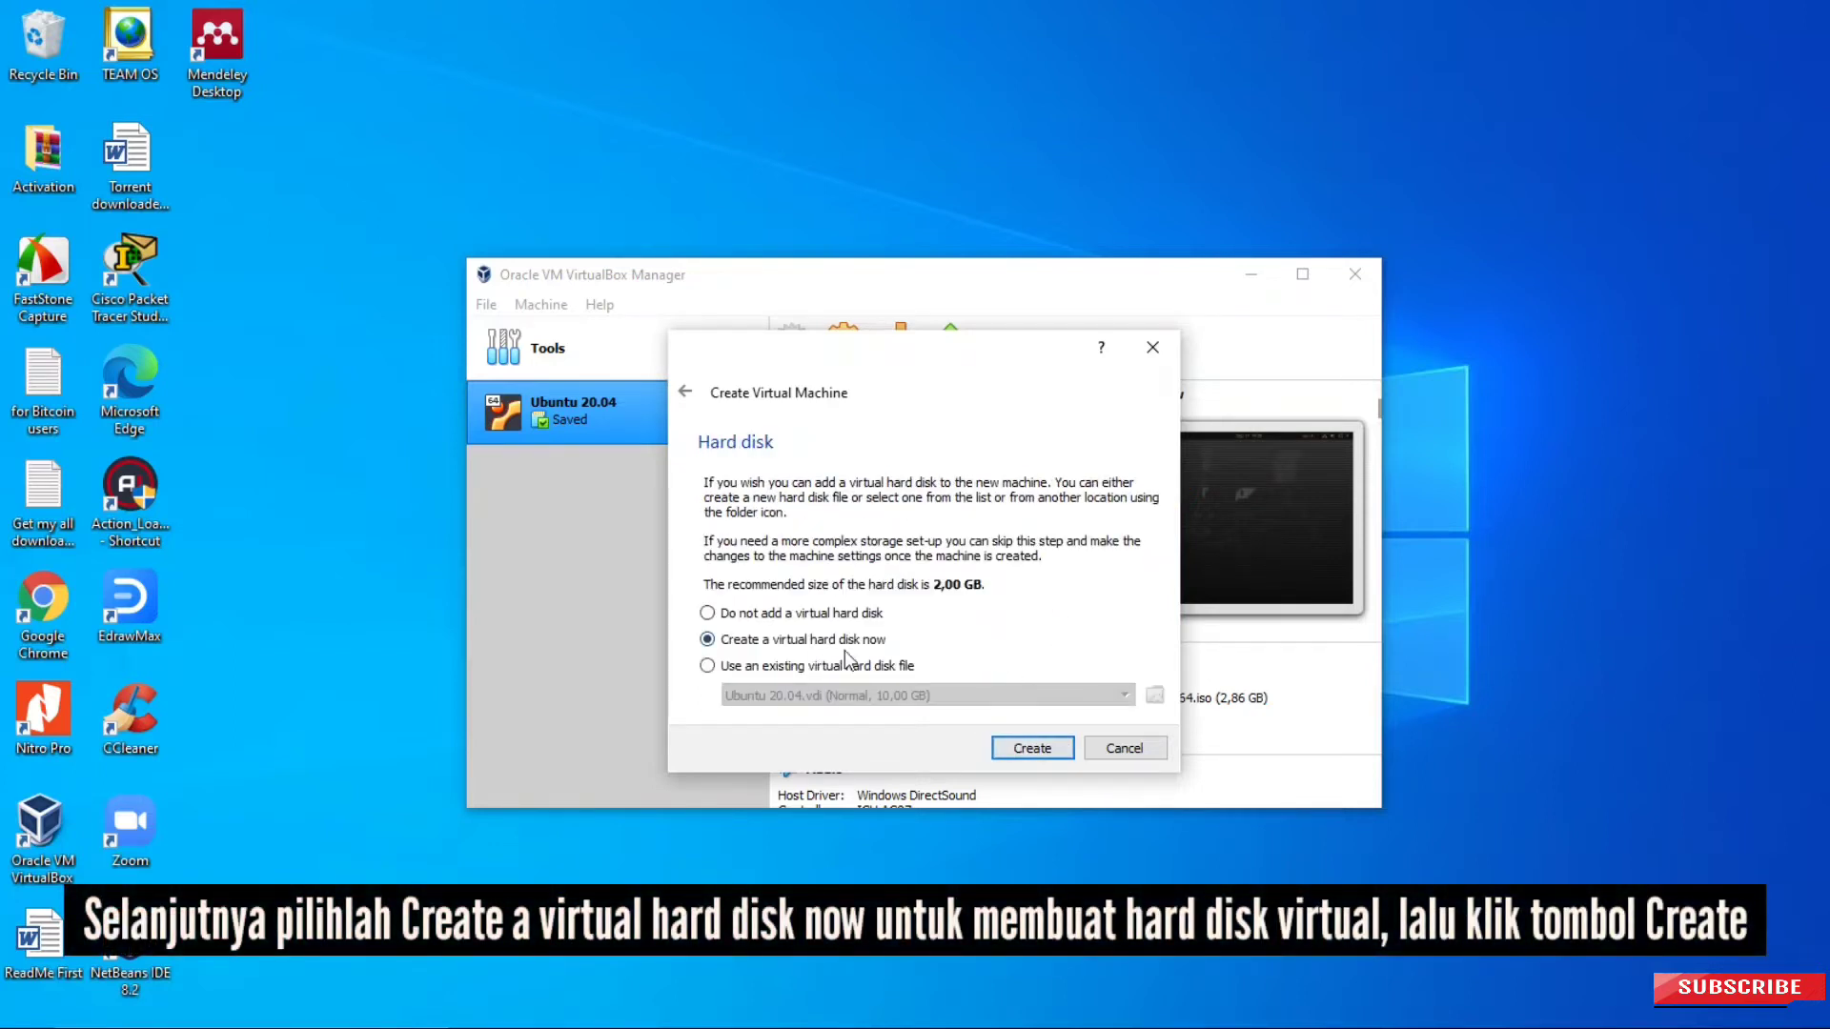
Step: Create a dynamically allocated VDI virtual hard disk of 3 GB for the new machine
{"action": "left_click", "coordinate": [1055, 752]}
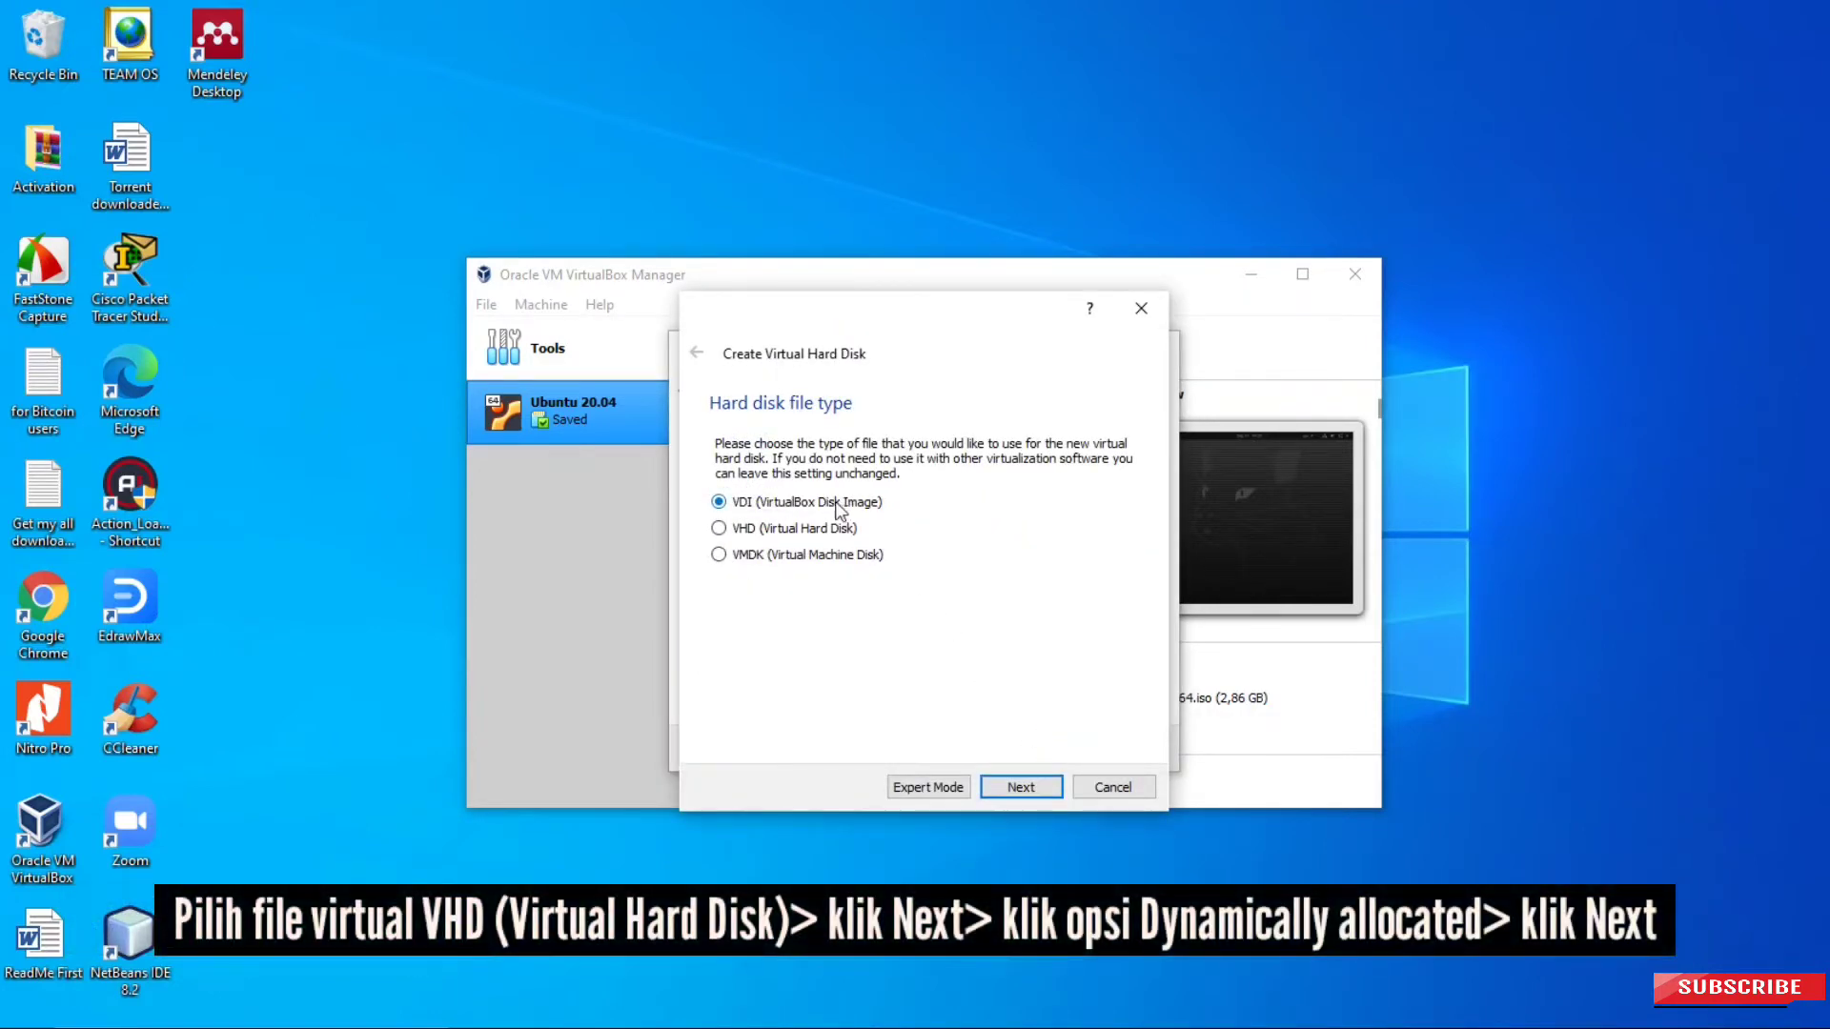
{"action": "left_click", "coordinate": [1020, 787]}
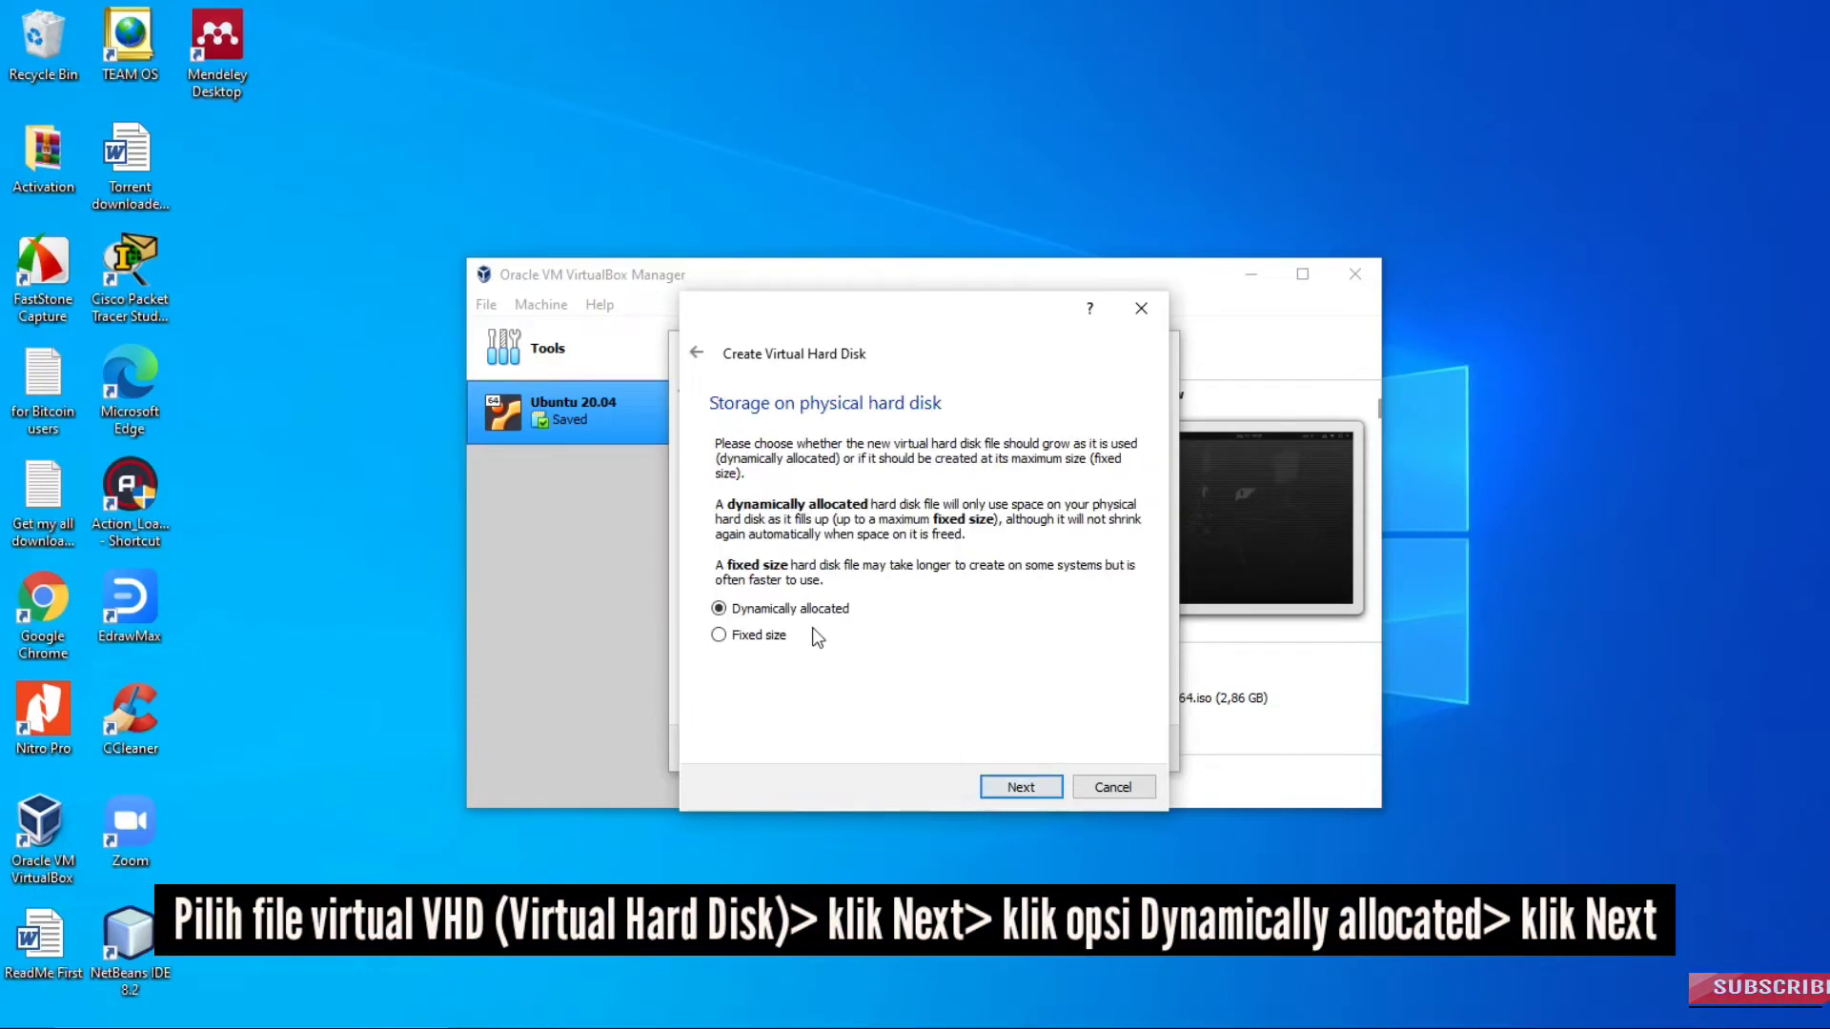
{"action": "left_click", "coordinate": [1011, 790]}
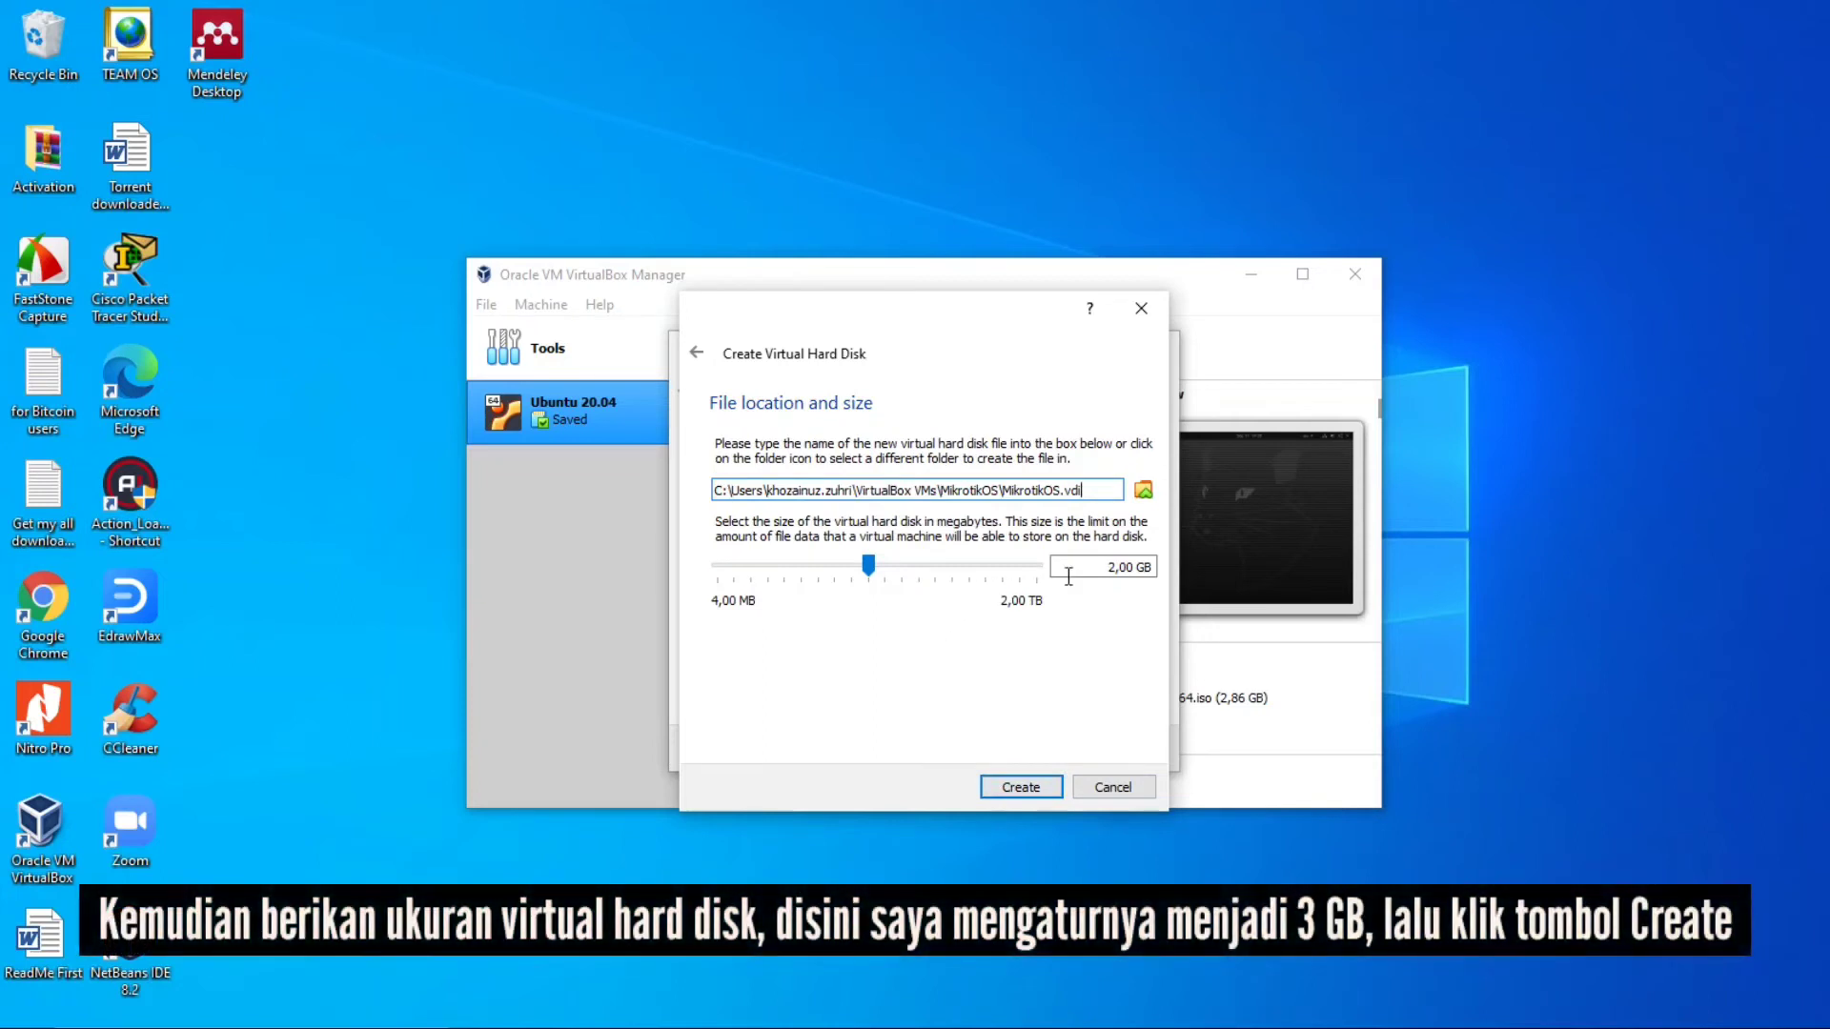
{"action": "double_click", "coordinate": [1120, 566]}
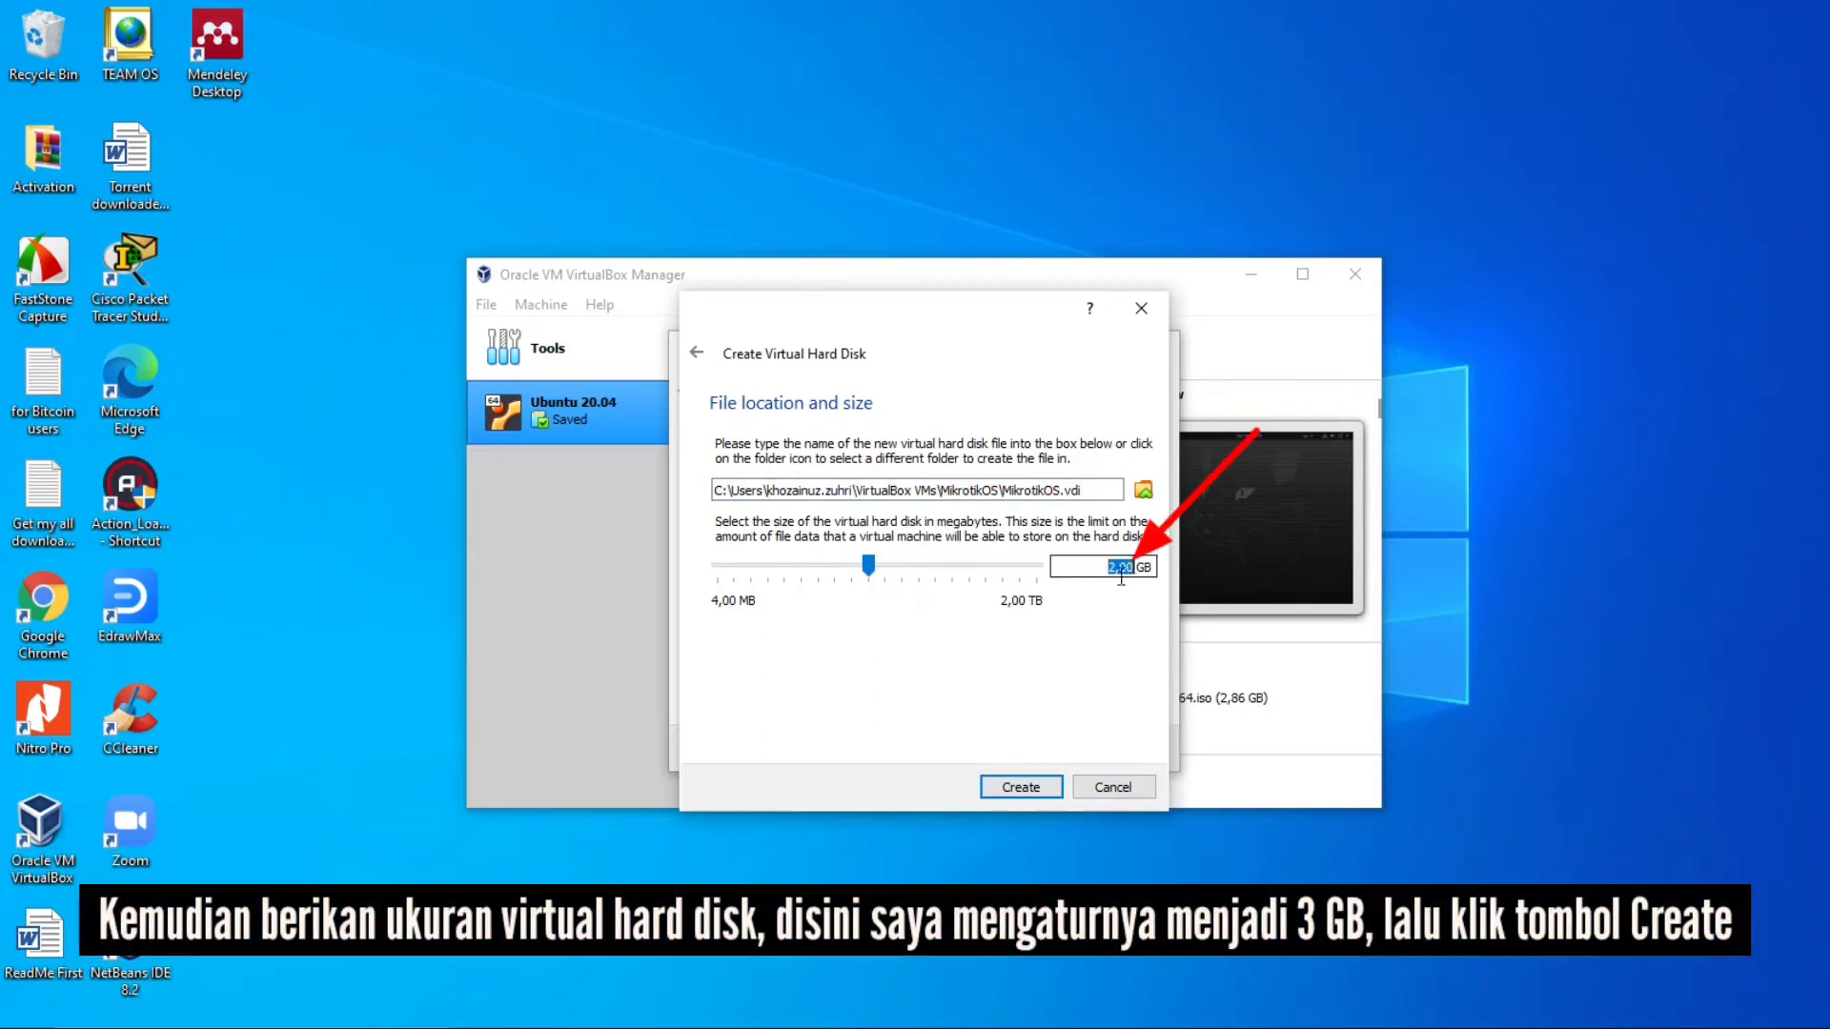
{"action": "type", "text": "3"}
{"action": "left_click", "coordinate": [1016, 788]}
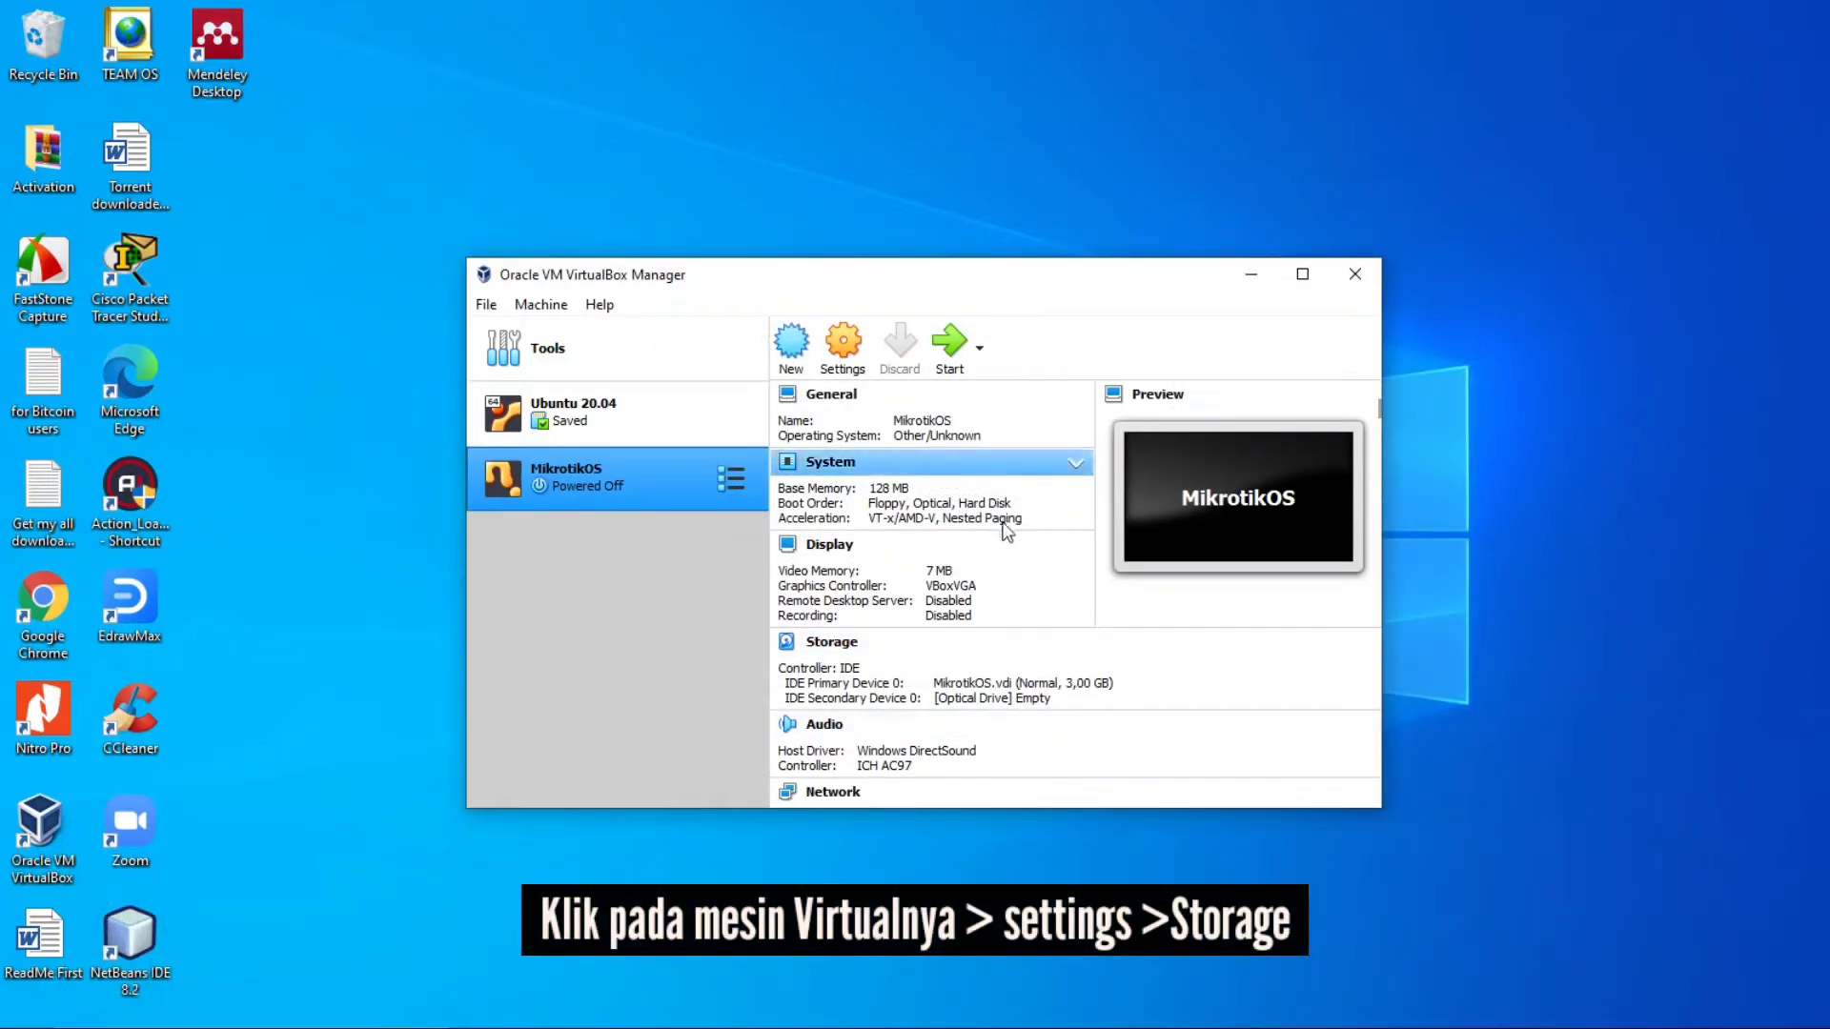
Step: Load the Mikrotik-5.20_Full_Lev6 disc image from the downloads into the MikrotikOS machine's empty optical drive
{"action": "left_click", "coordinate": [843, 355]}
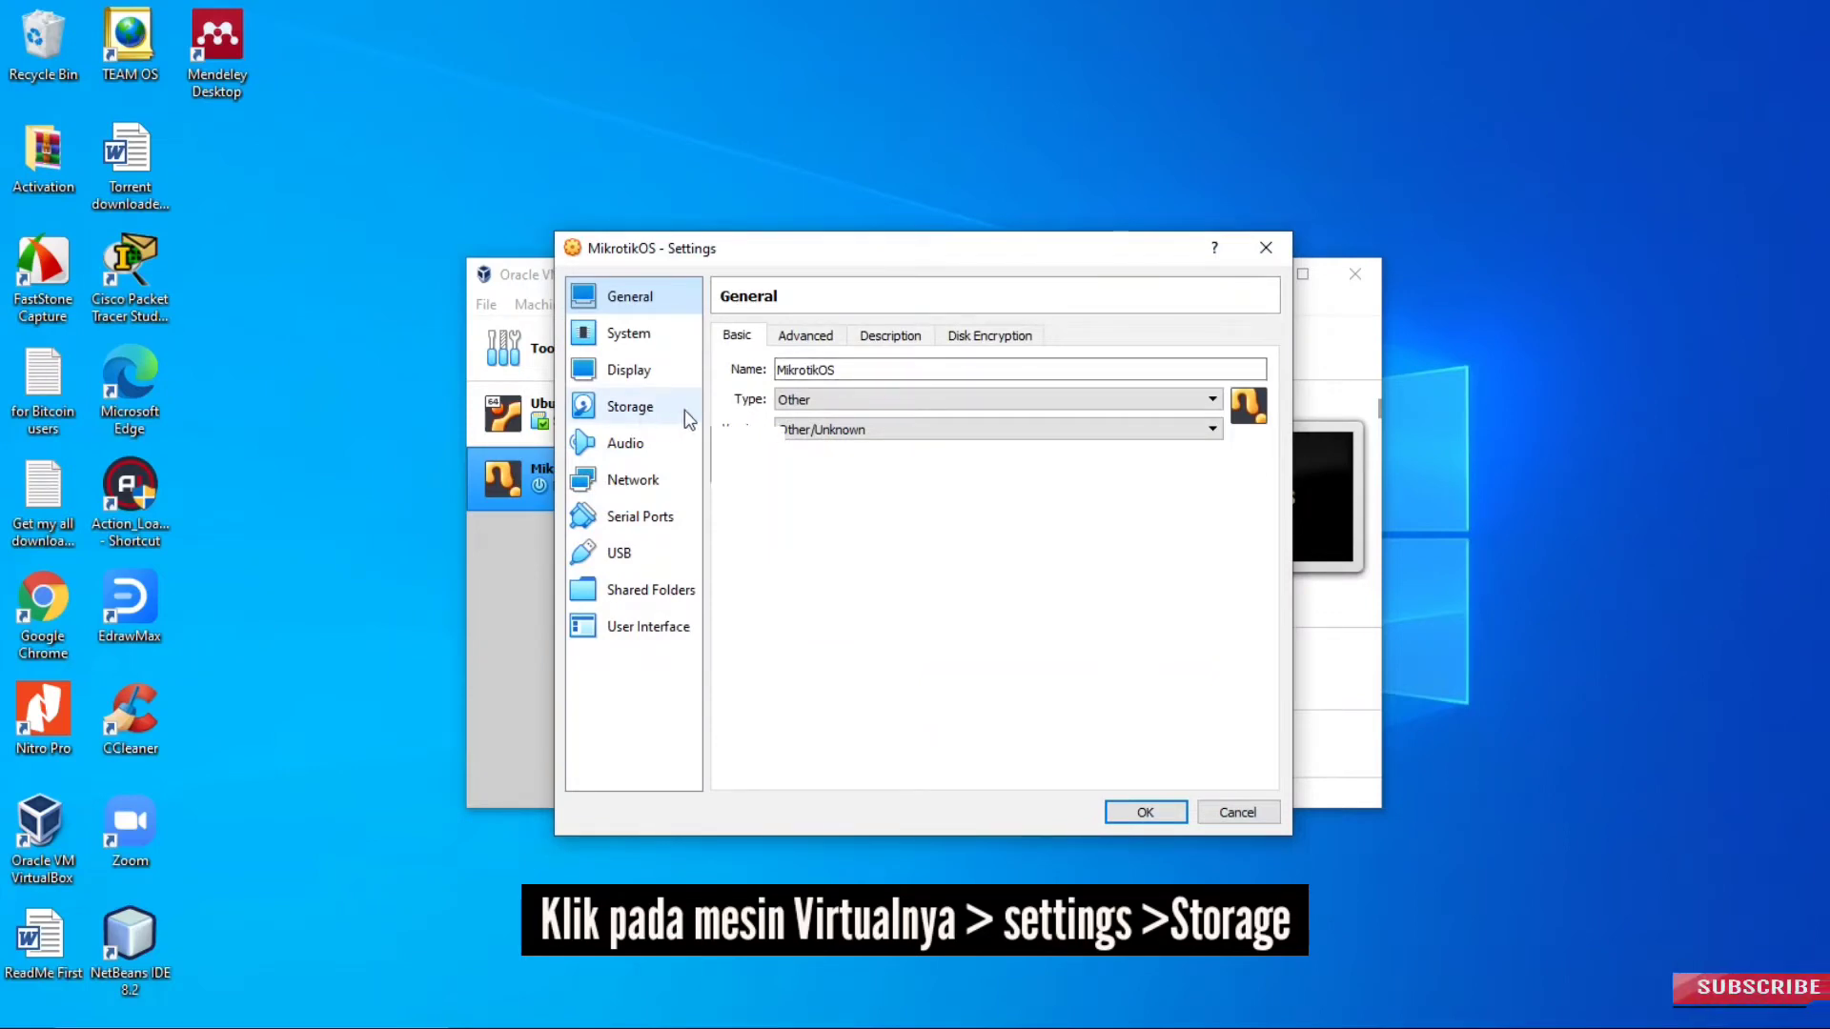
{"action": "left_click", "coordinate": [684, 410]}
{"action": "left_click", "coordinate": [780, 415]}
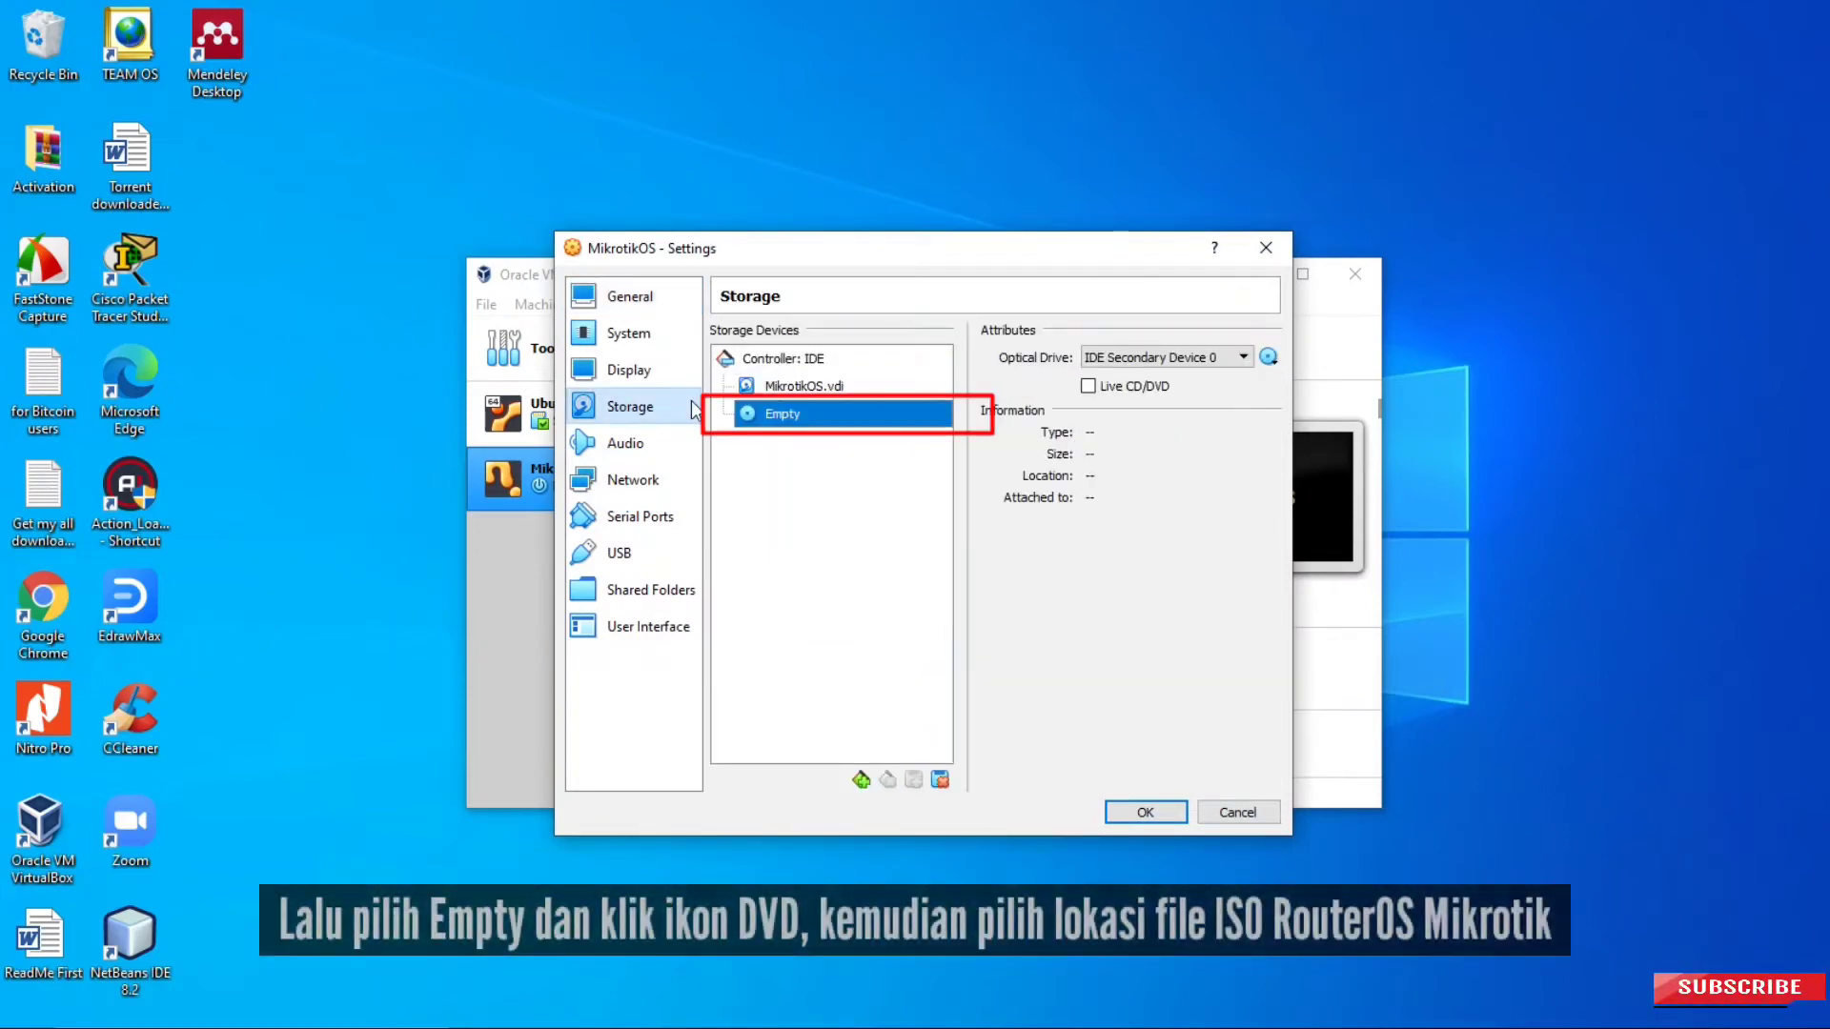
{"action": "left_click", "coordinate": [1269, 357]}
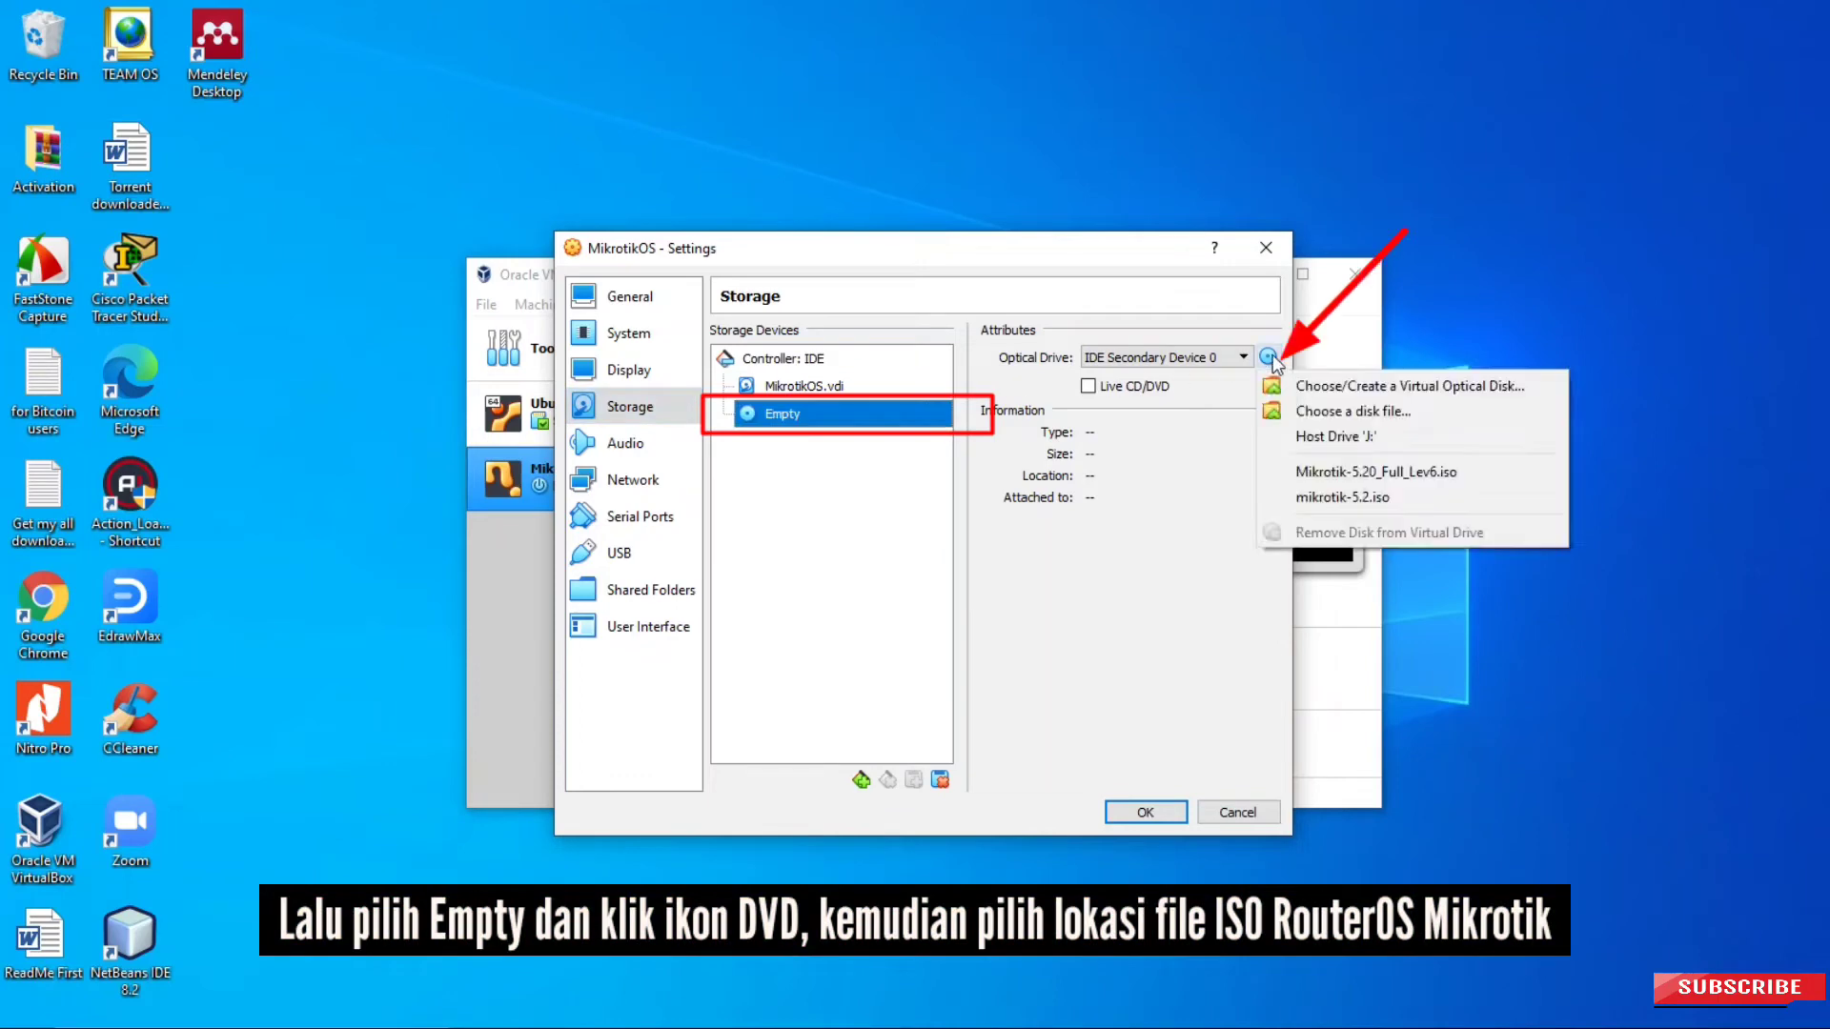
{"action": "left_click", "coordinate": [1272, 355]}
{"action": "left_click", "coordinate": [1273, 356]}
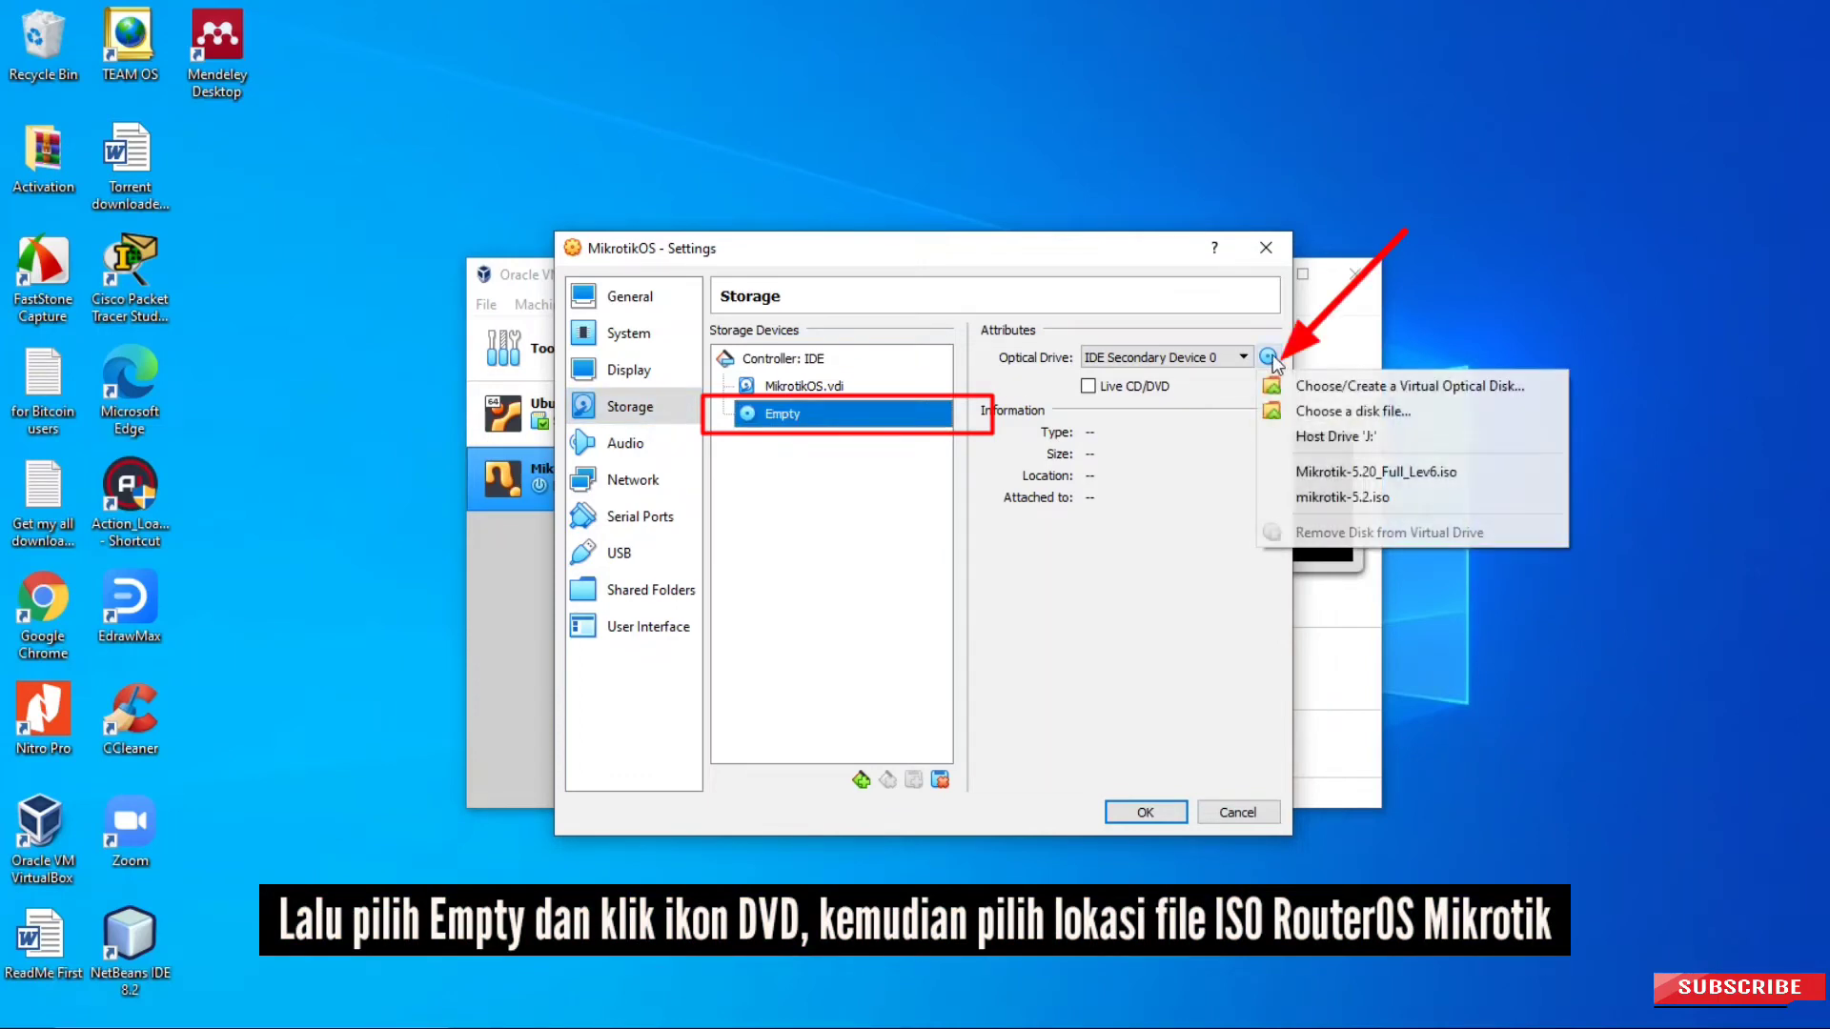
{"action": "left_click", "coordinate": [1300, 413]}
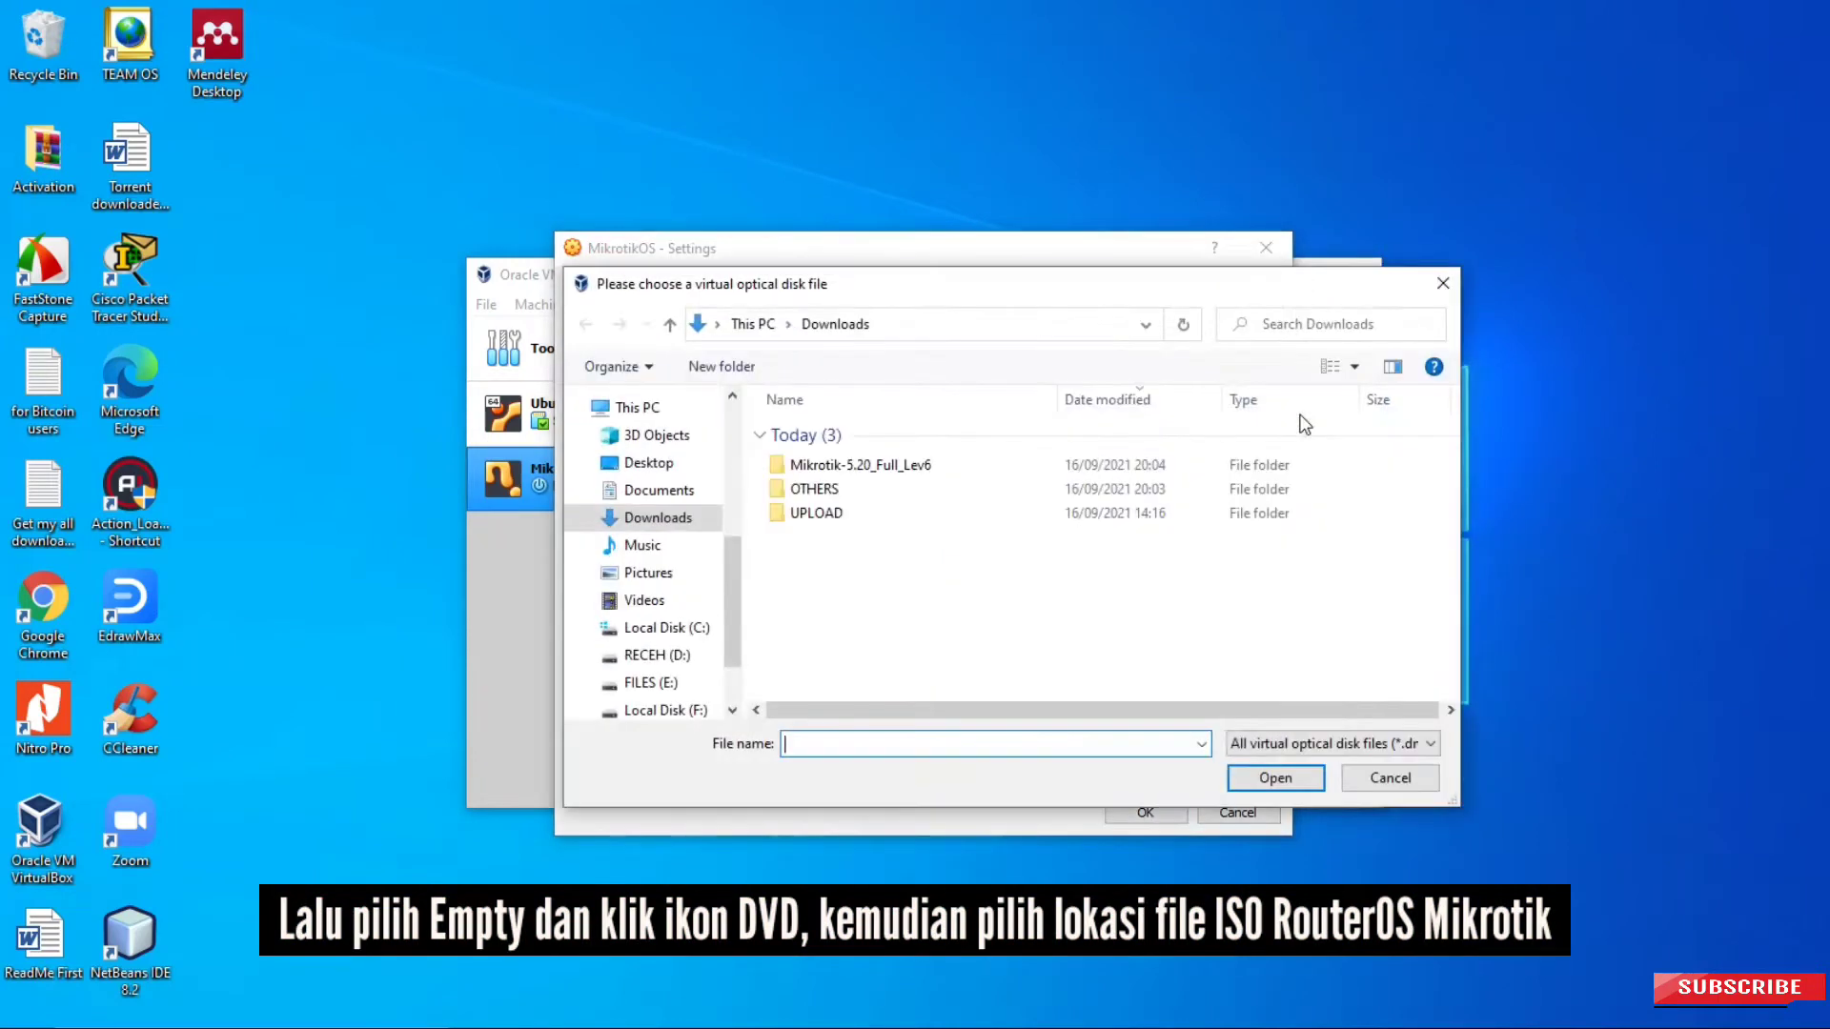
{"action": "double_click", "coordinate": [886, 465]}
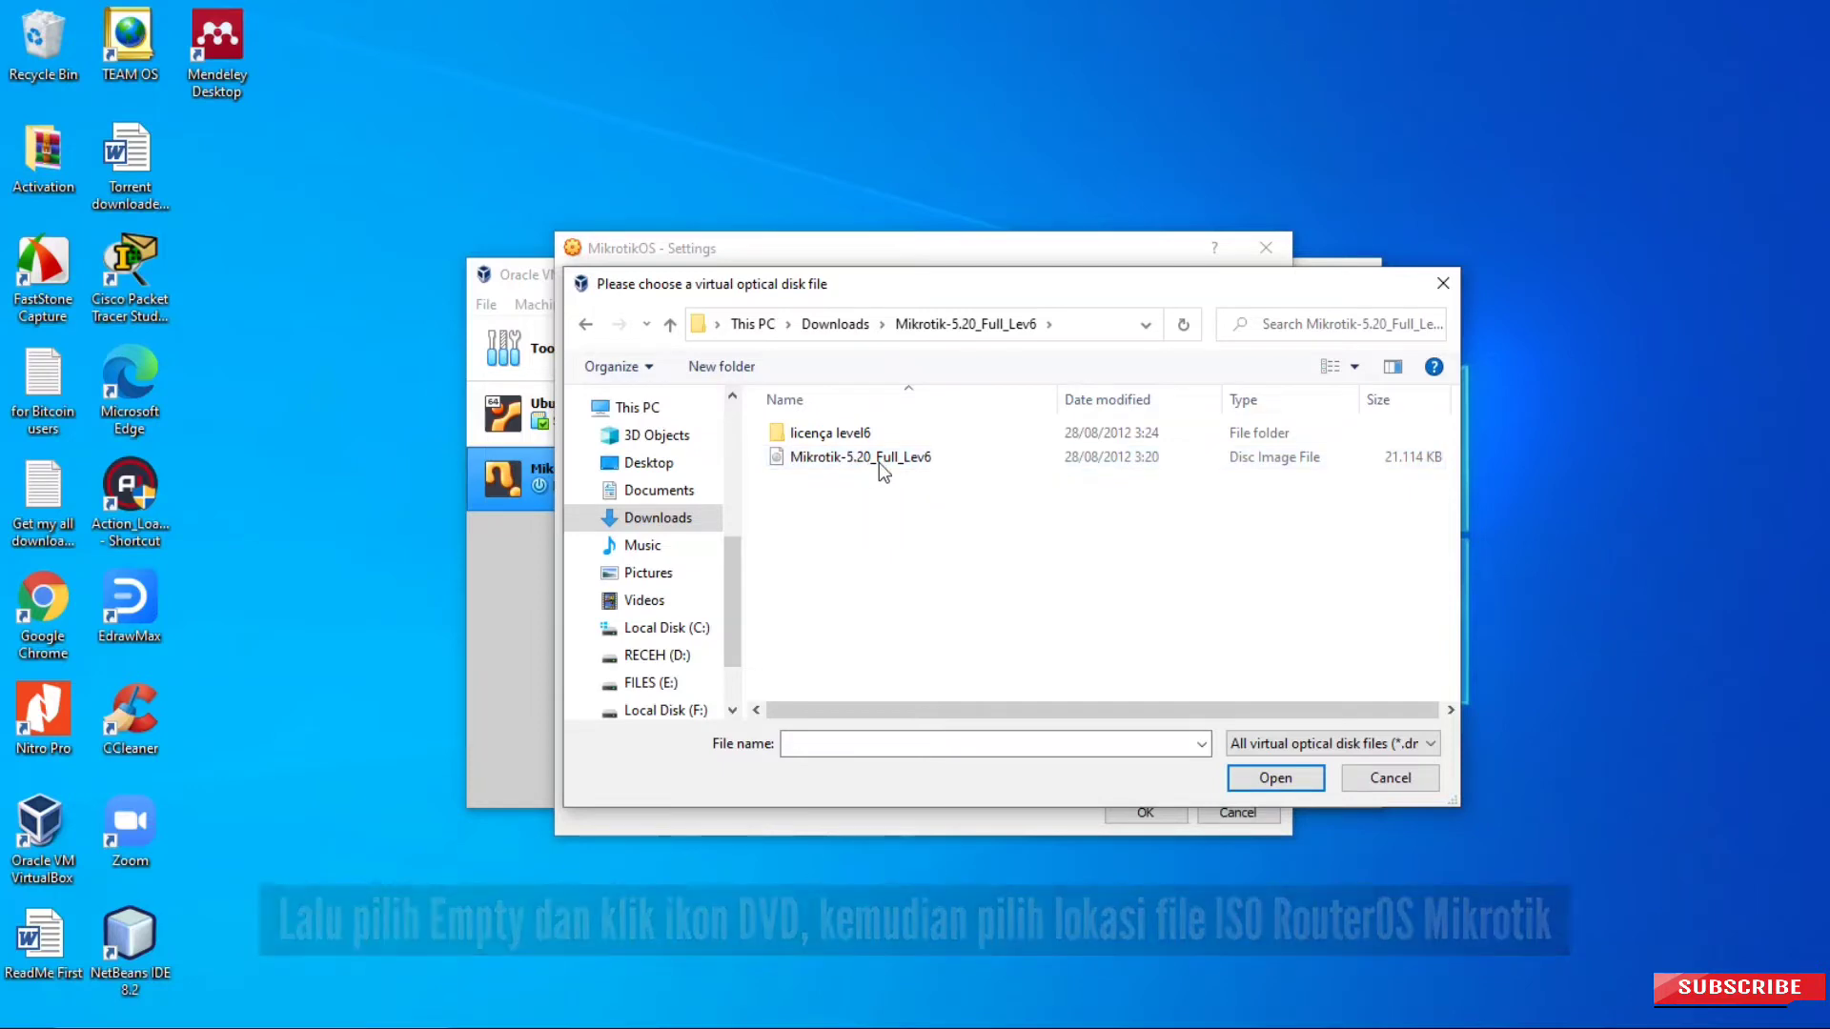
{"action": "double_click", "coordinate": [907, 457]}
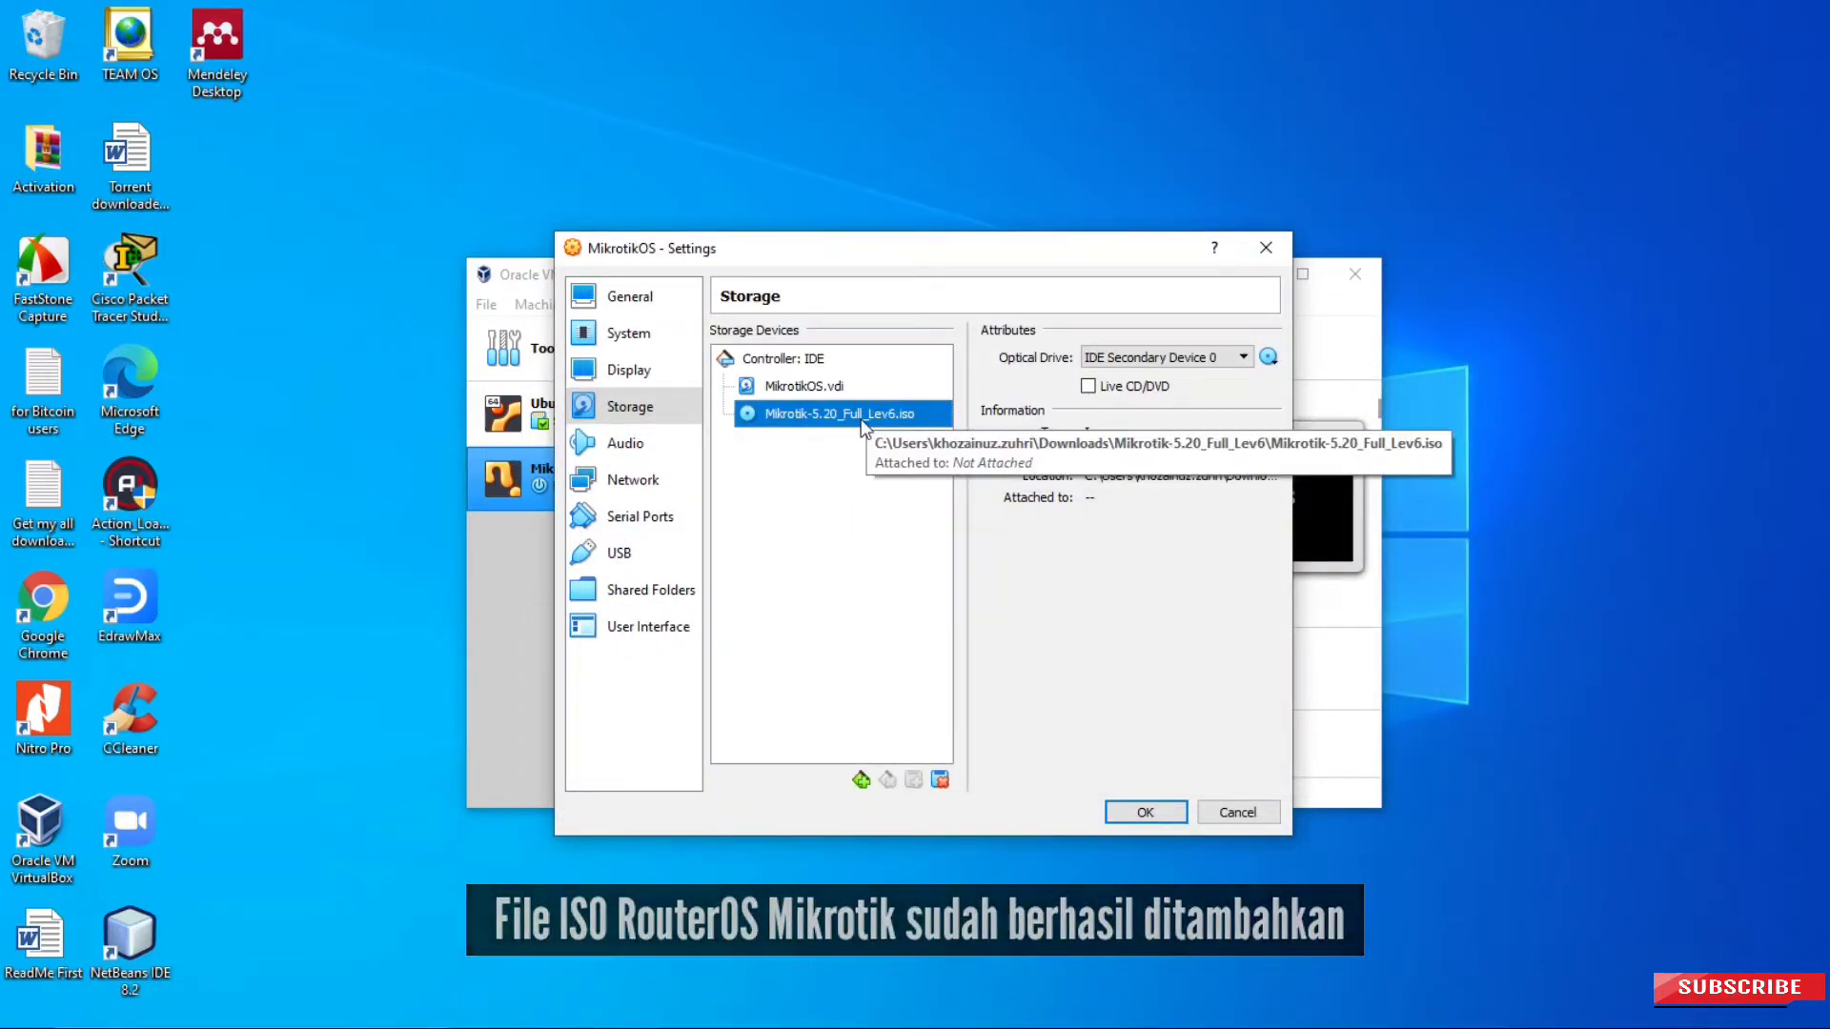
Step: Show the advanced network settings of Adapter 1
{"action": "left_click", "coordinate": [619, 482]}
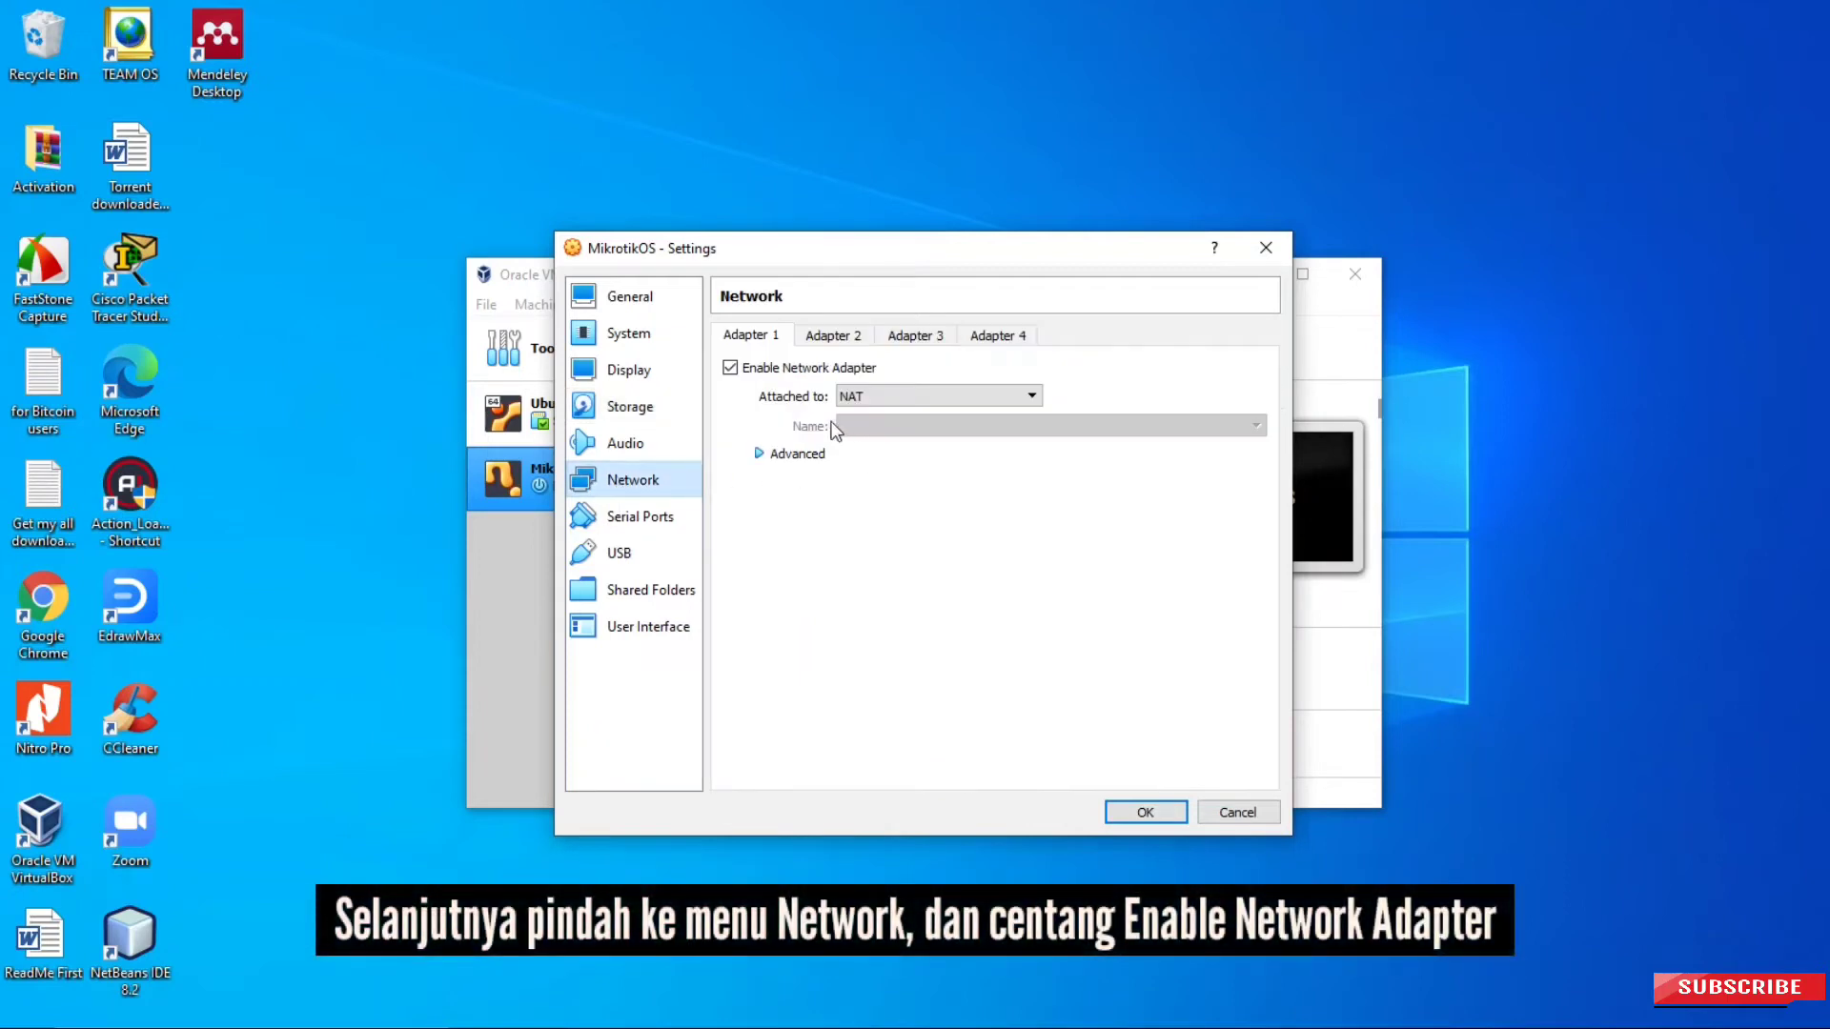
{"action": "left_click", "coordinate": [783, 453]}
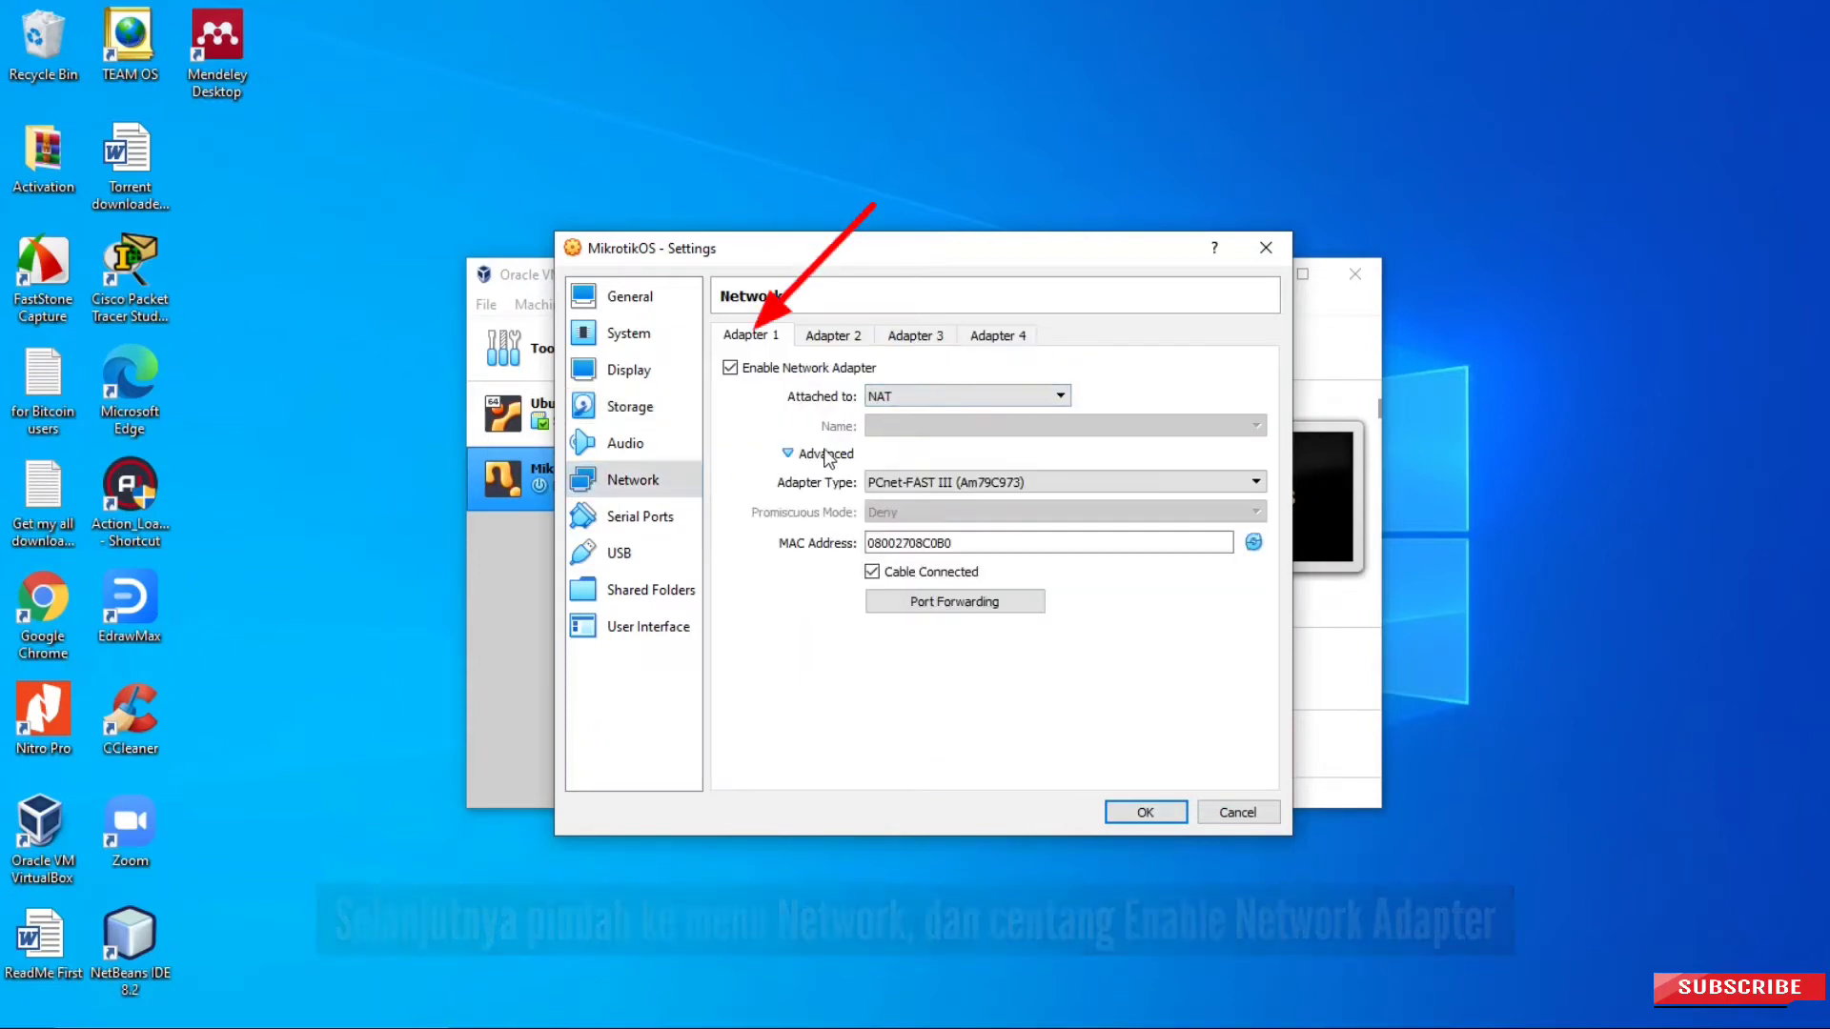
{"action": "left_click", "coordinate": [999, 398]}
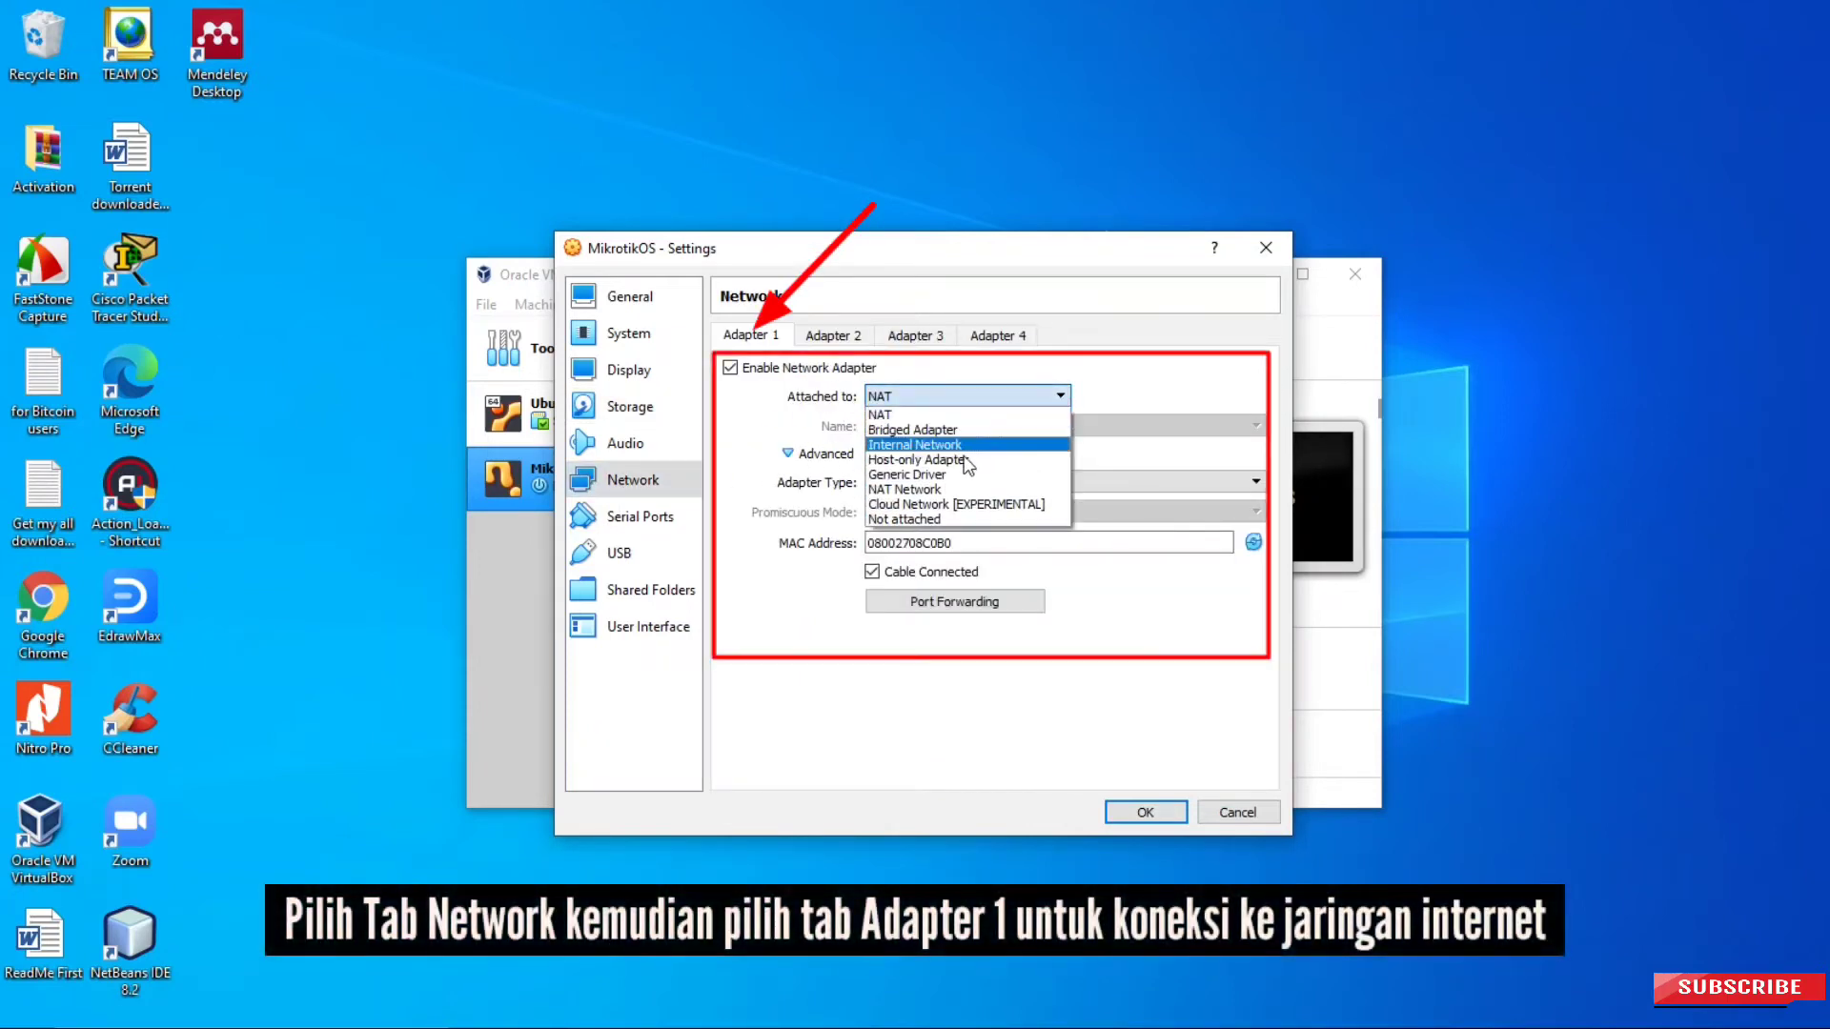
{"action": "left_click", "coordinate": [918, 460]}
{"action": "left_click", "coordinate": [1013, 398]}
{"action": "left_click", "coordinate": [995, 413]}
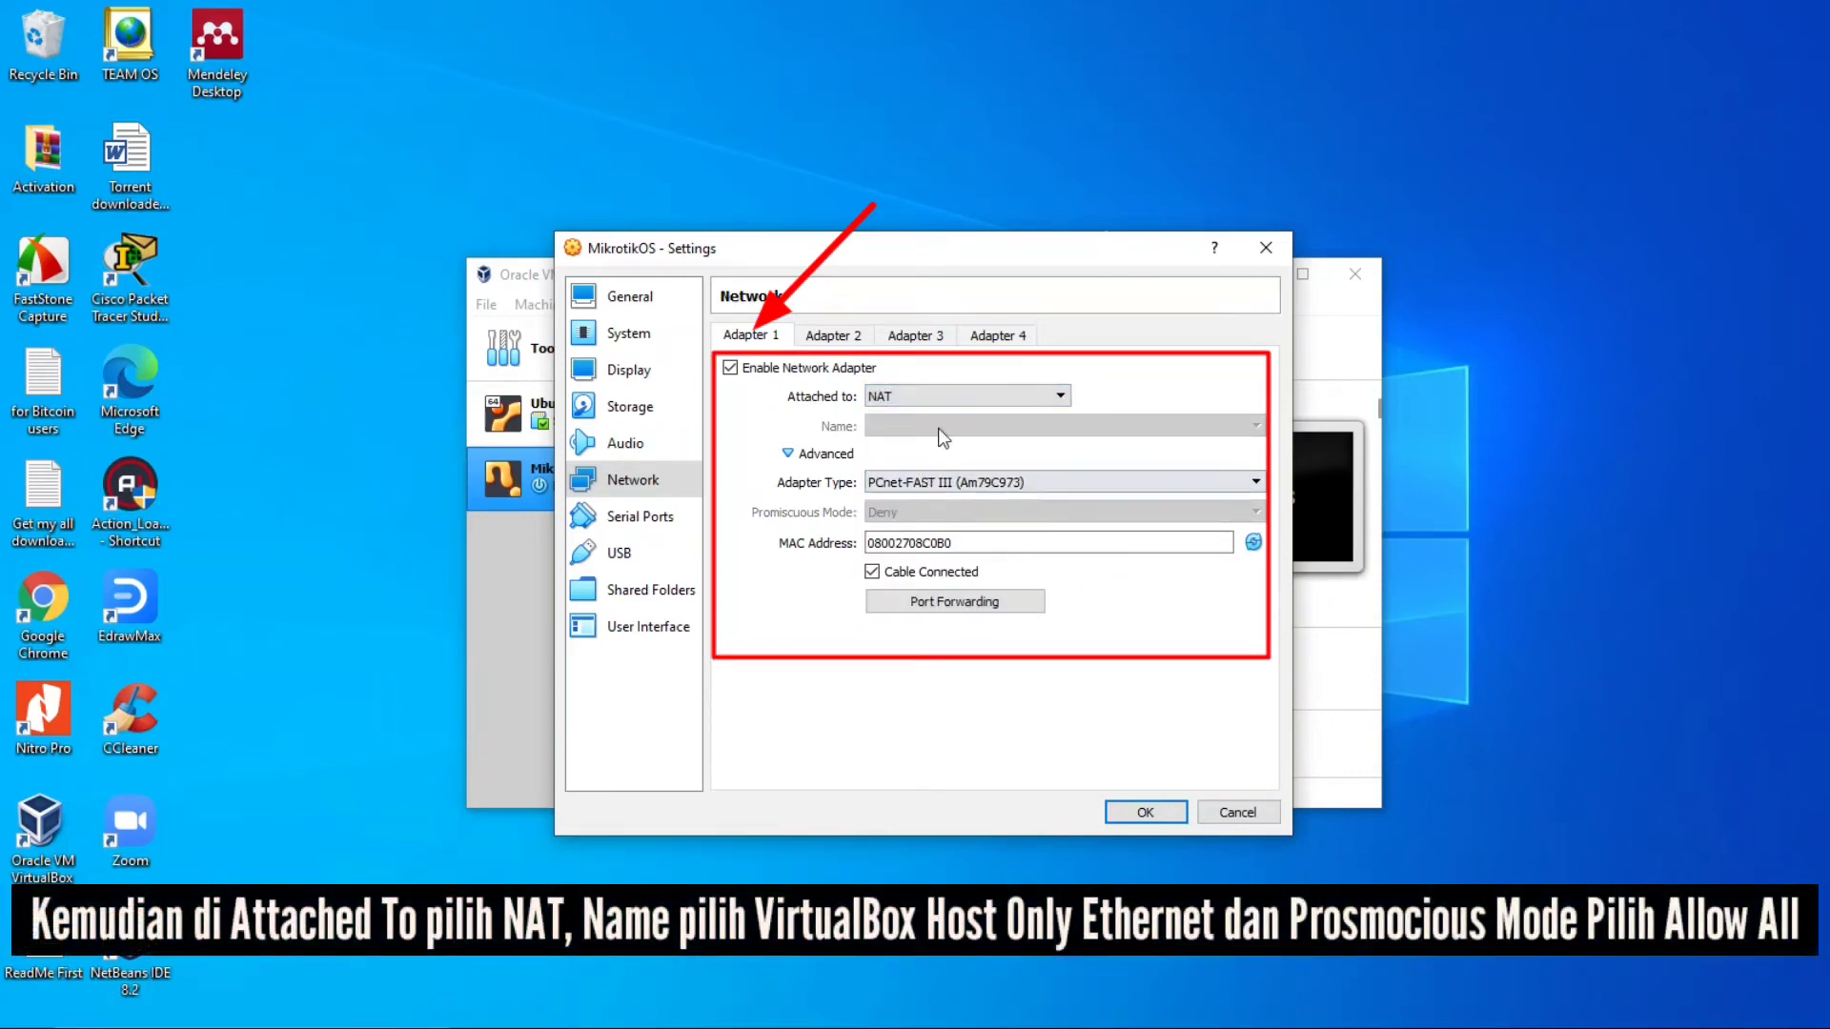
Step: Switch Adapter 1 to Host-only Adapter to set its promiscuous mode to Allow All, and attach it back to NAT
{"action": "left_click", "coordinate": [962, 396]}
{"action": "left_click", "coordinate": [950, 461]}
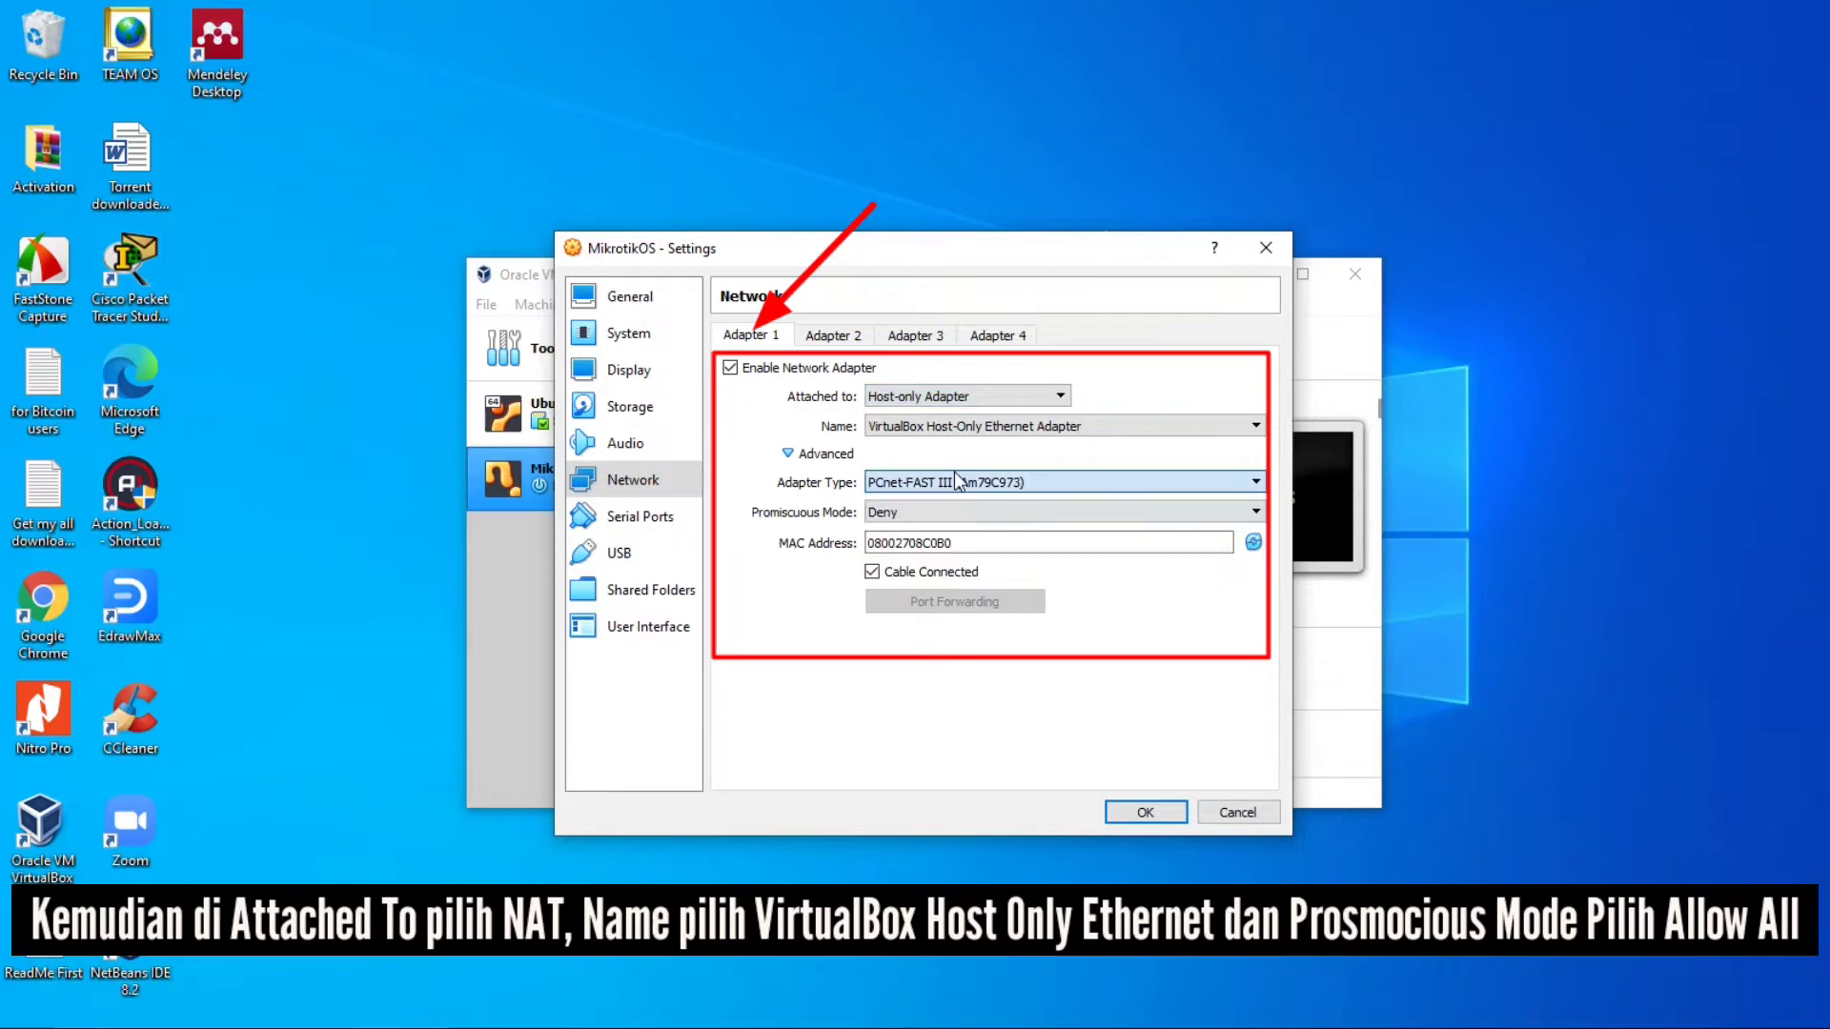
{"action": "left_click", "coordinate": [949, 511]}
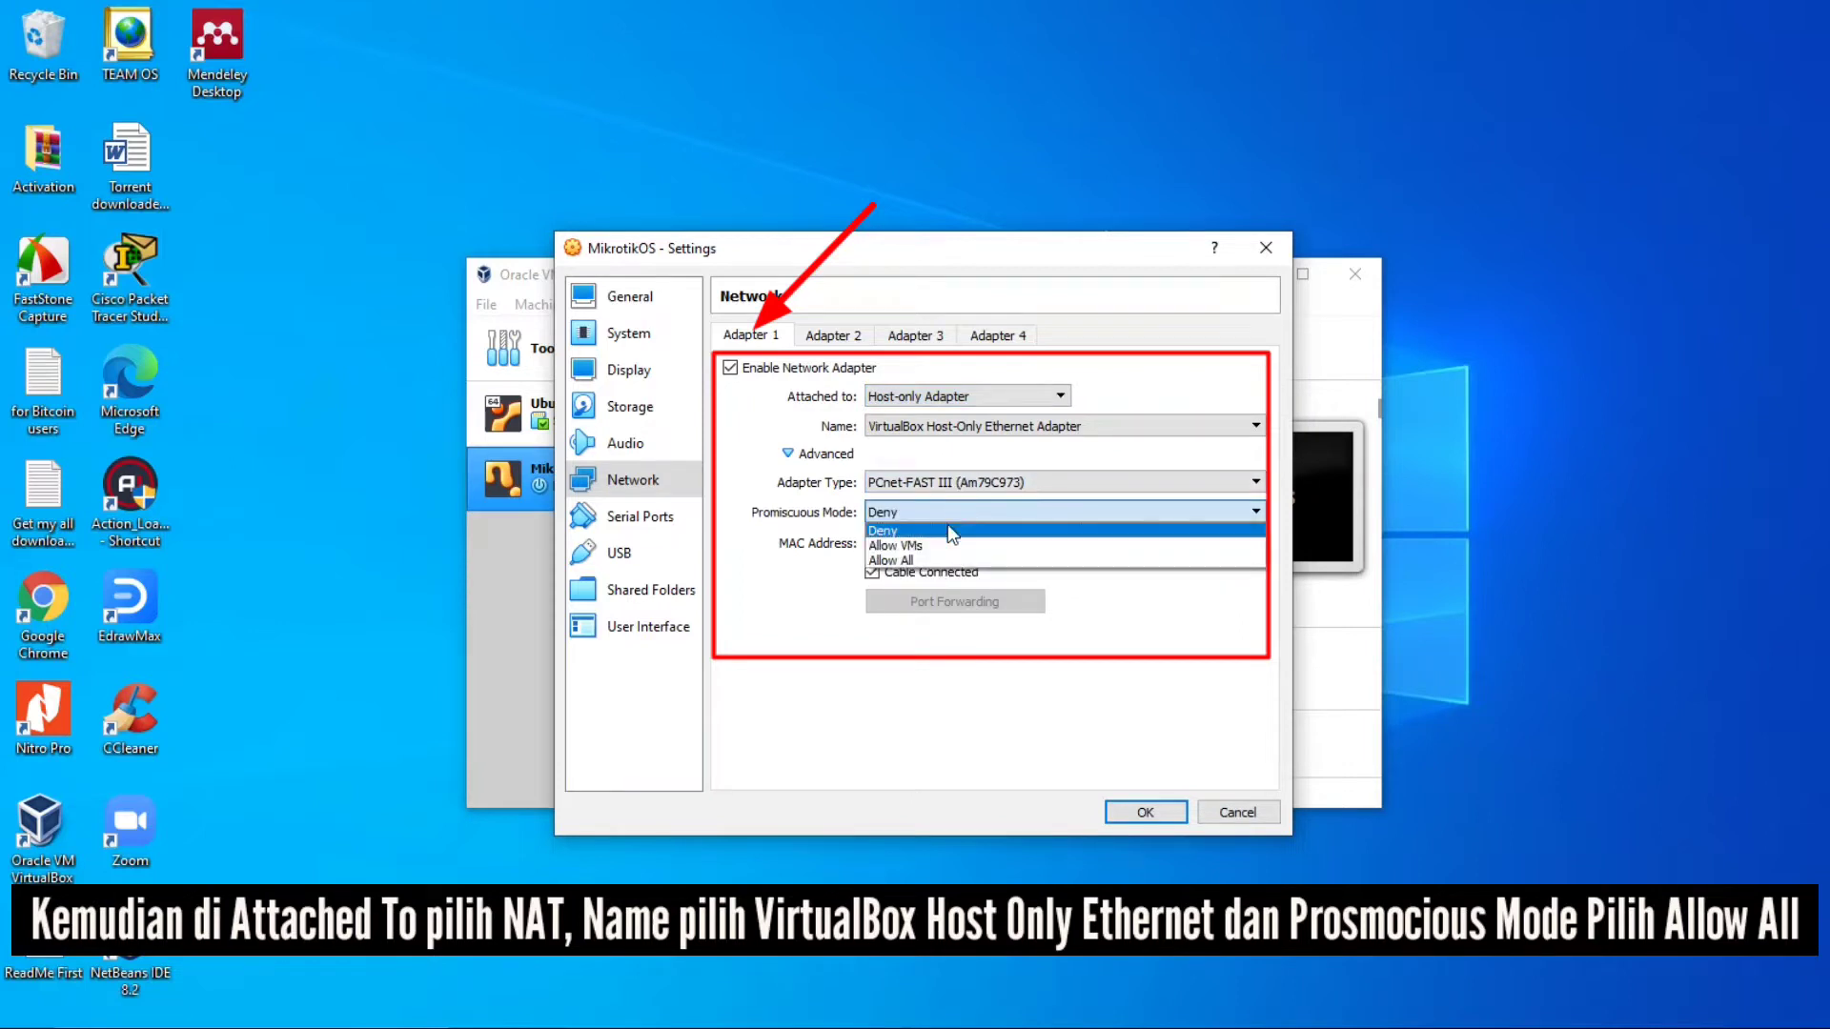
{"action": "left_click", "coordinate": [915, 561]}
{"action": "left_click", "coordinate": [967, 398]}
{"action": "left_click", "coordinate": [958, 416]}
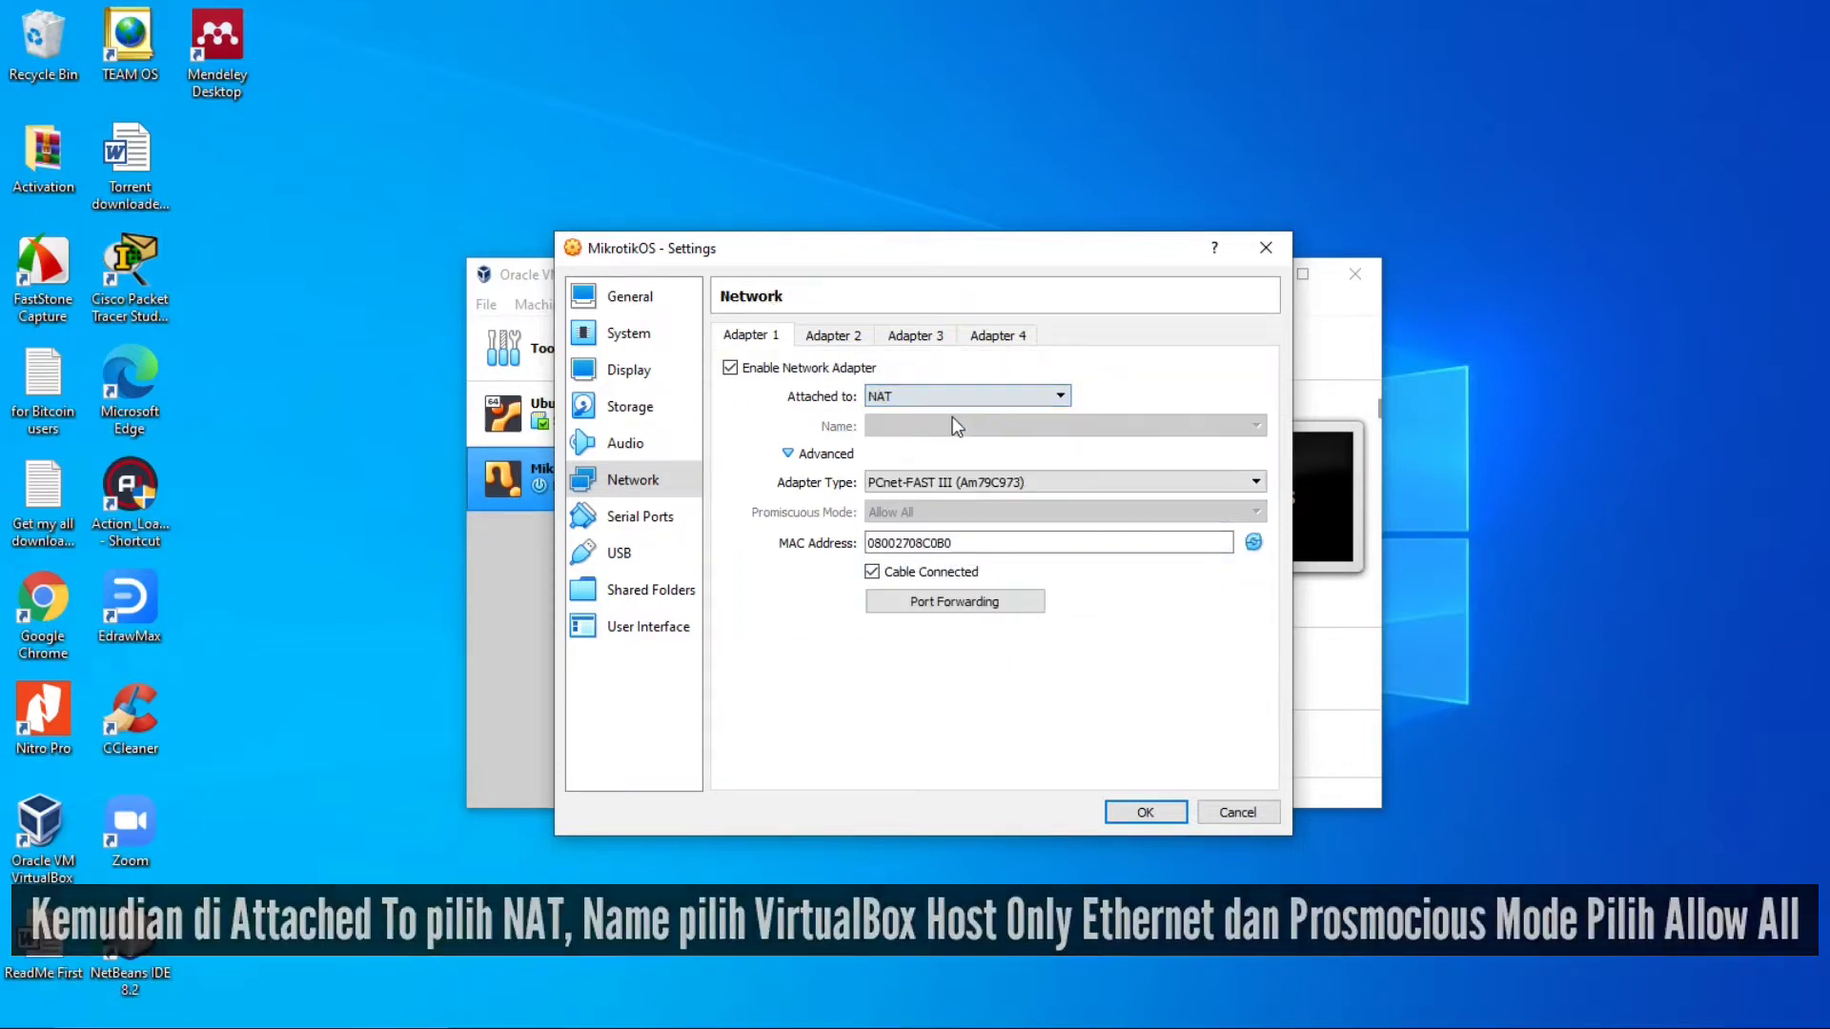
Step: Enable Adapter 2 as a Bridged Adapter on the Realtek PCIe GbE Family Controller with promiscuous mode Allow All
{"action": "left_click", "coordinate": [831, 335]}
{"action": "left_click", "coordinate": [812, 367]}
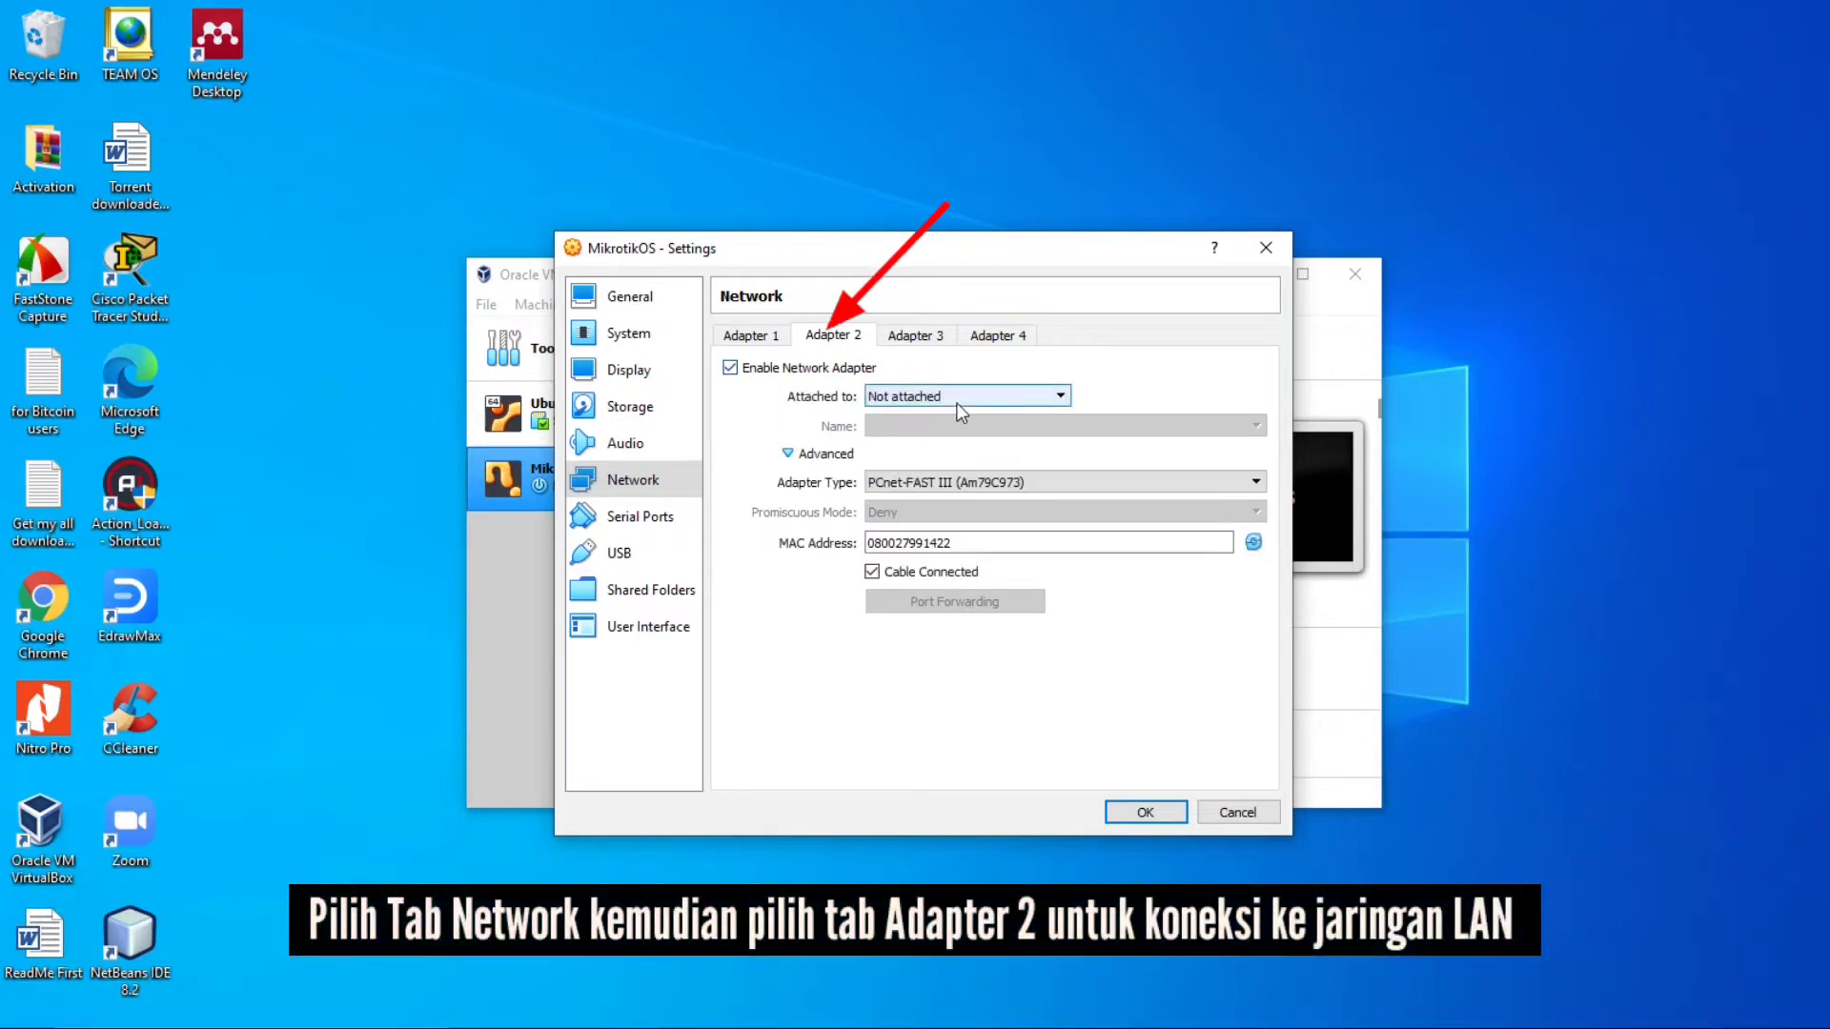
{"action": "left_click", "coordinate": [980, 395]}
{"action": "left_click", "coordinate": [958, 429]}
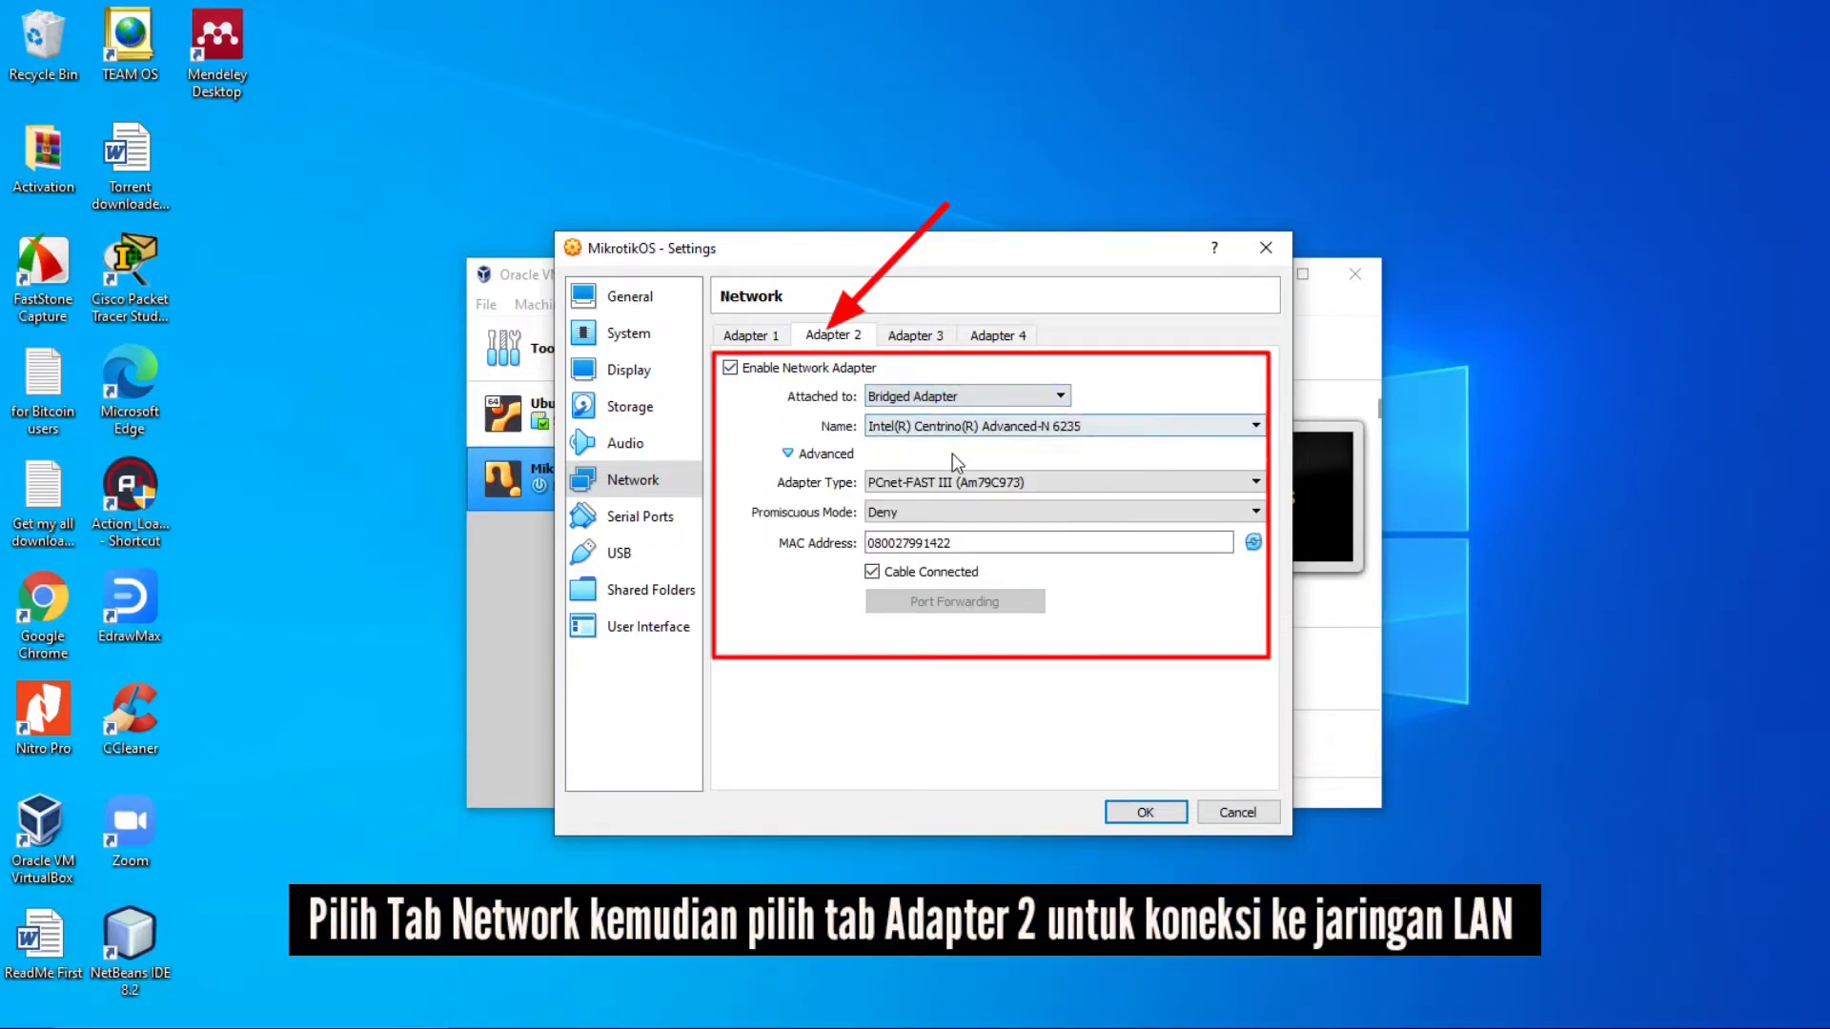
{"action": "left_click", "coordinate": [950, 513]}
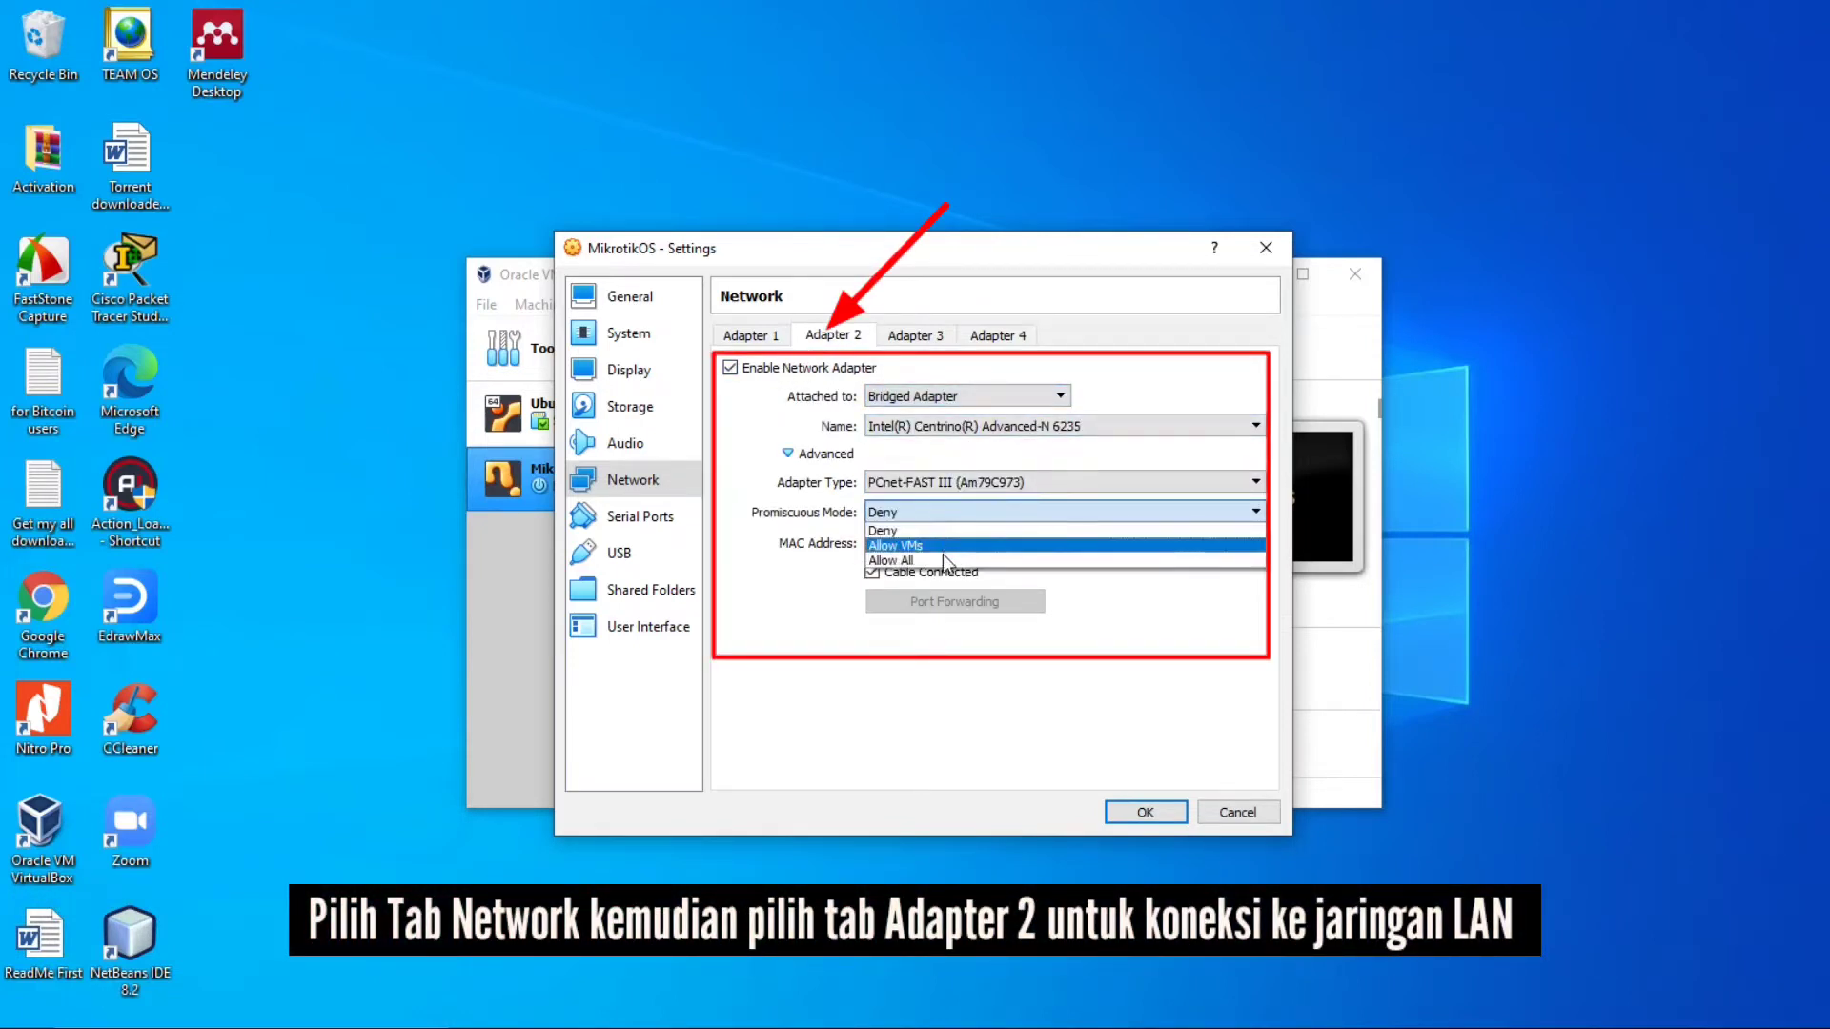
{"action": "left_click", "coordinate": [942, 552]}
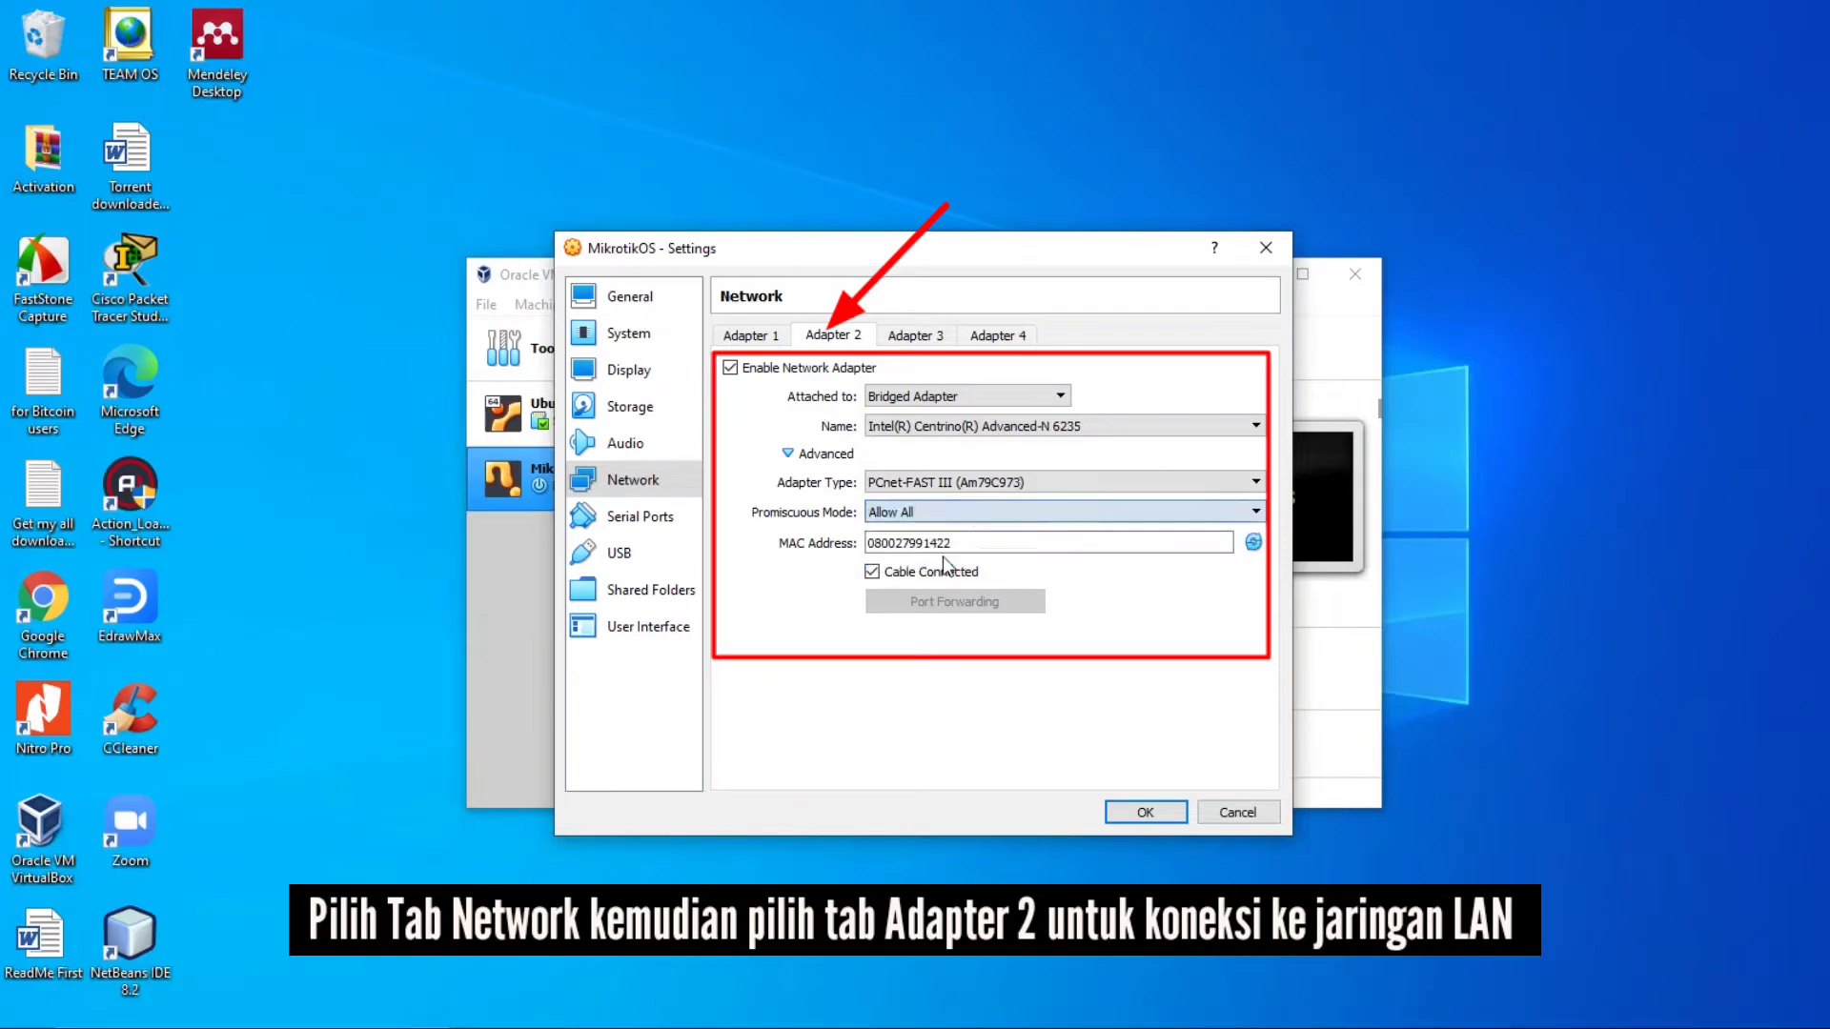
{"action": "left_click", "coordinate": [939, 431]}
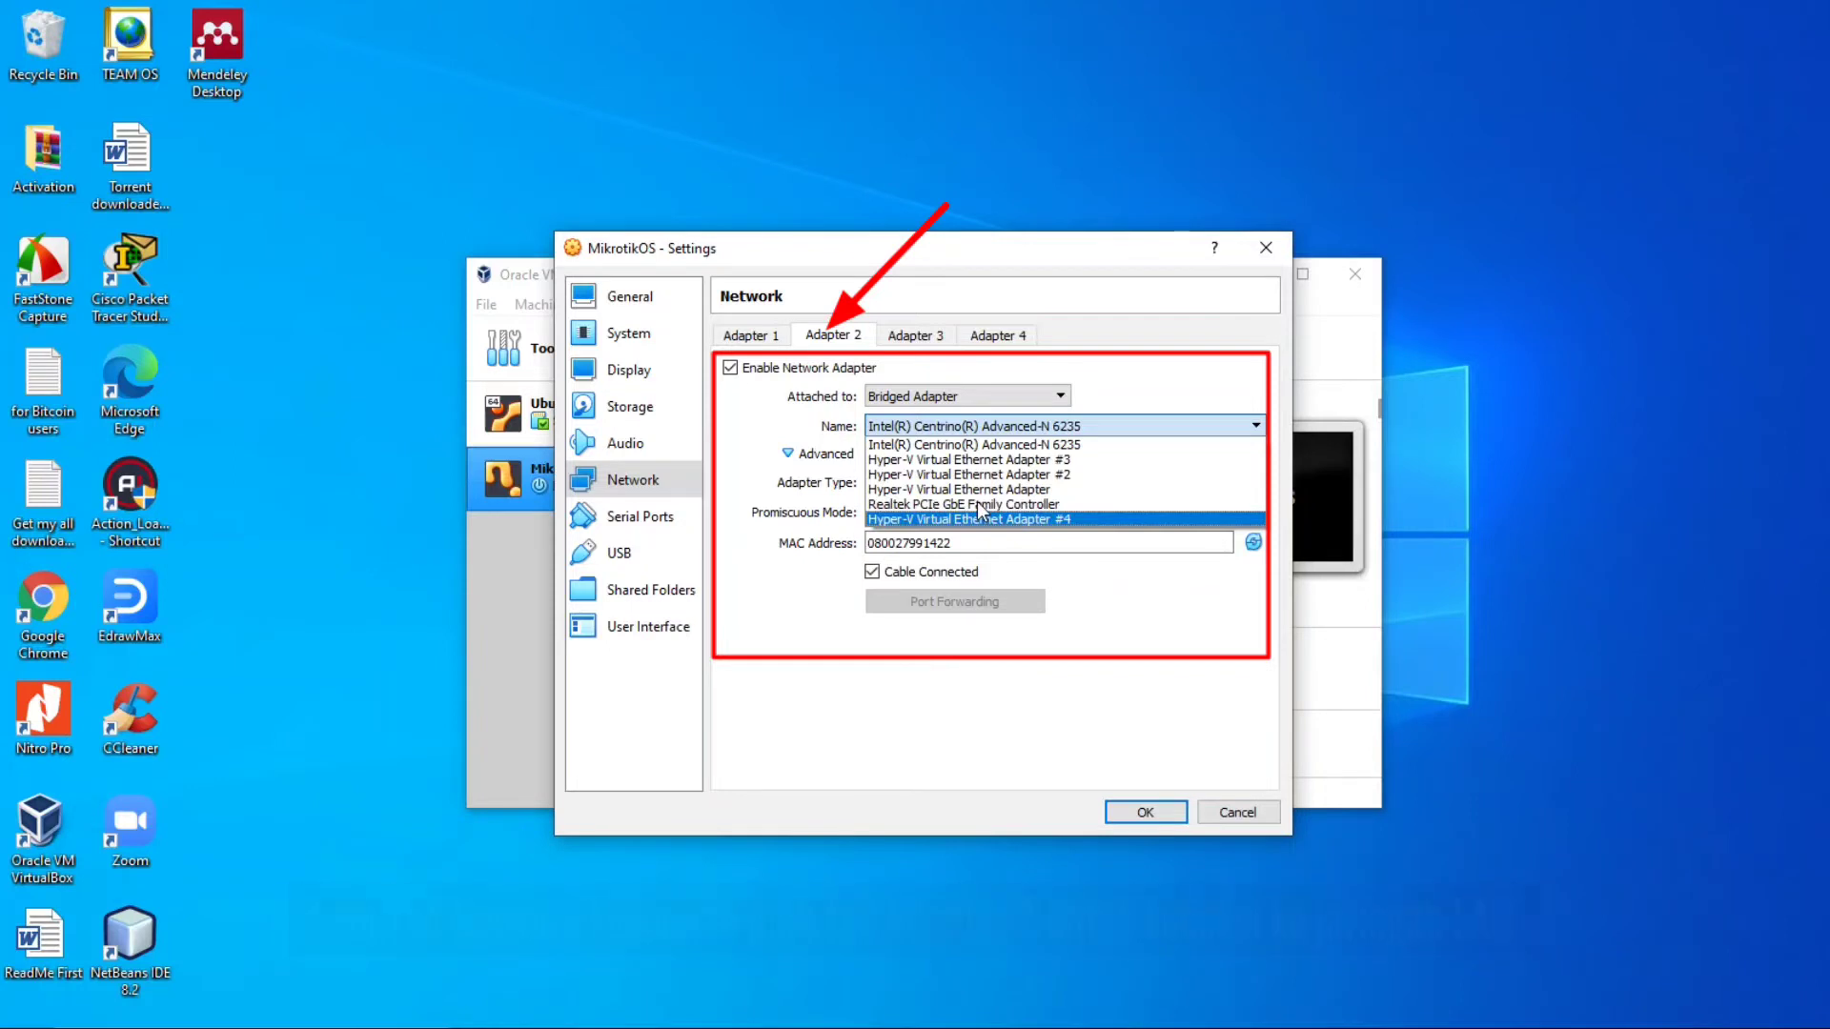
{"action": "left_click", "coordinate": [982, 504]}
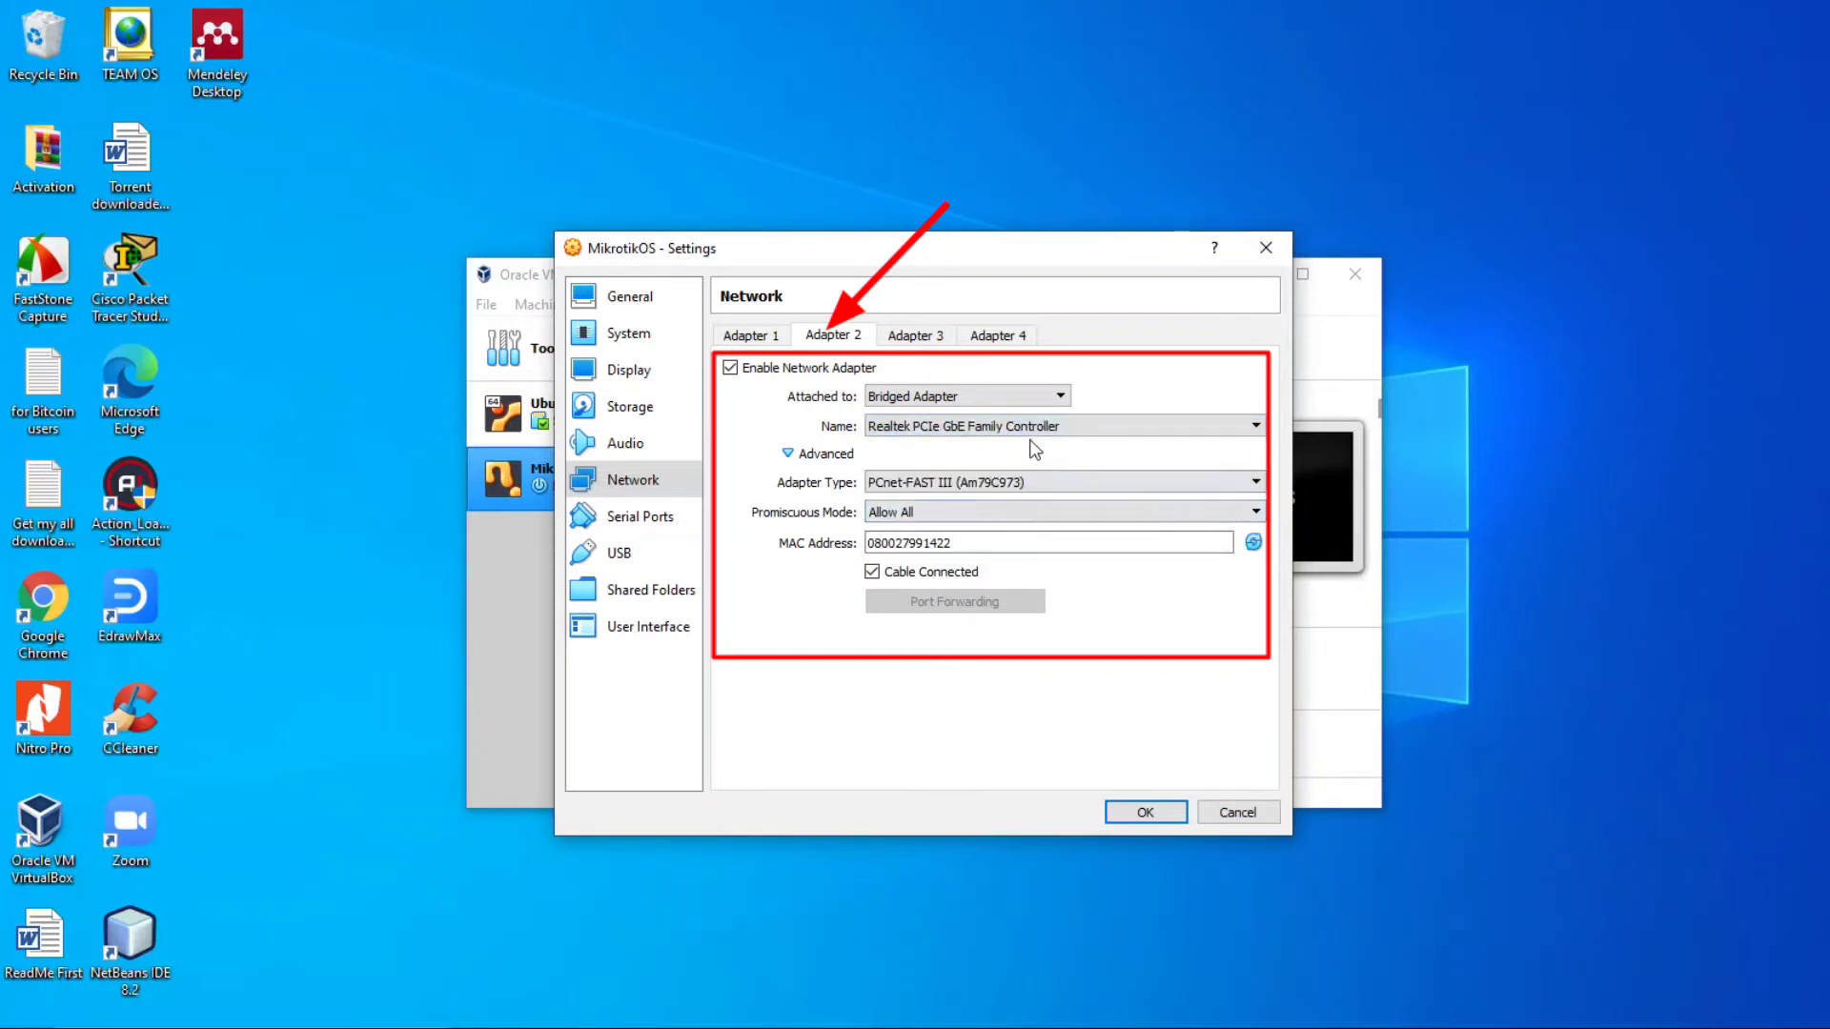
Step: Enable Adapter 3 as a Bridged Adapter on the Intel(R) Centrino(R) Advanced-N 6235 with promiscuous mode Allow All
{"action": "left_click", "coordinate": [921, 339]}
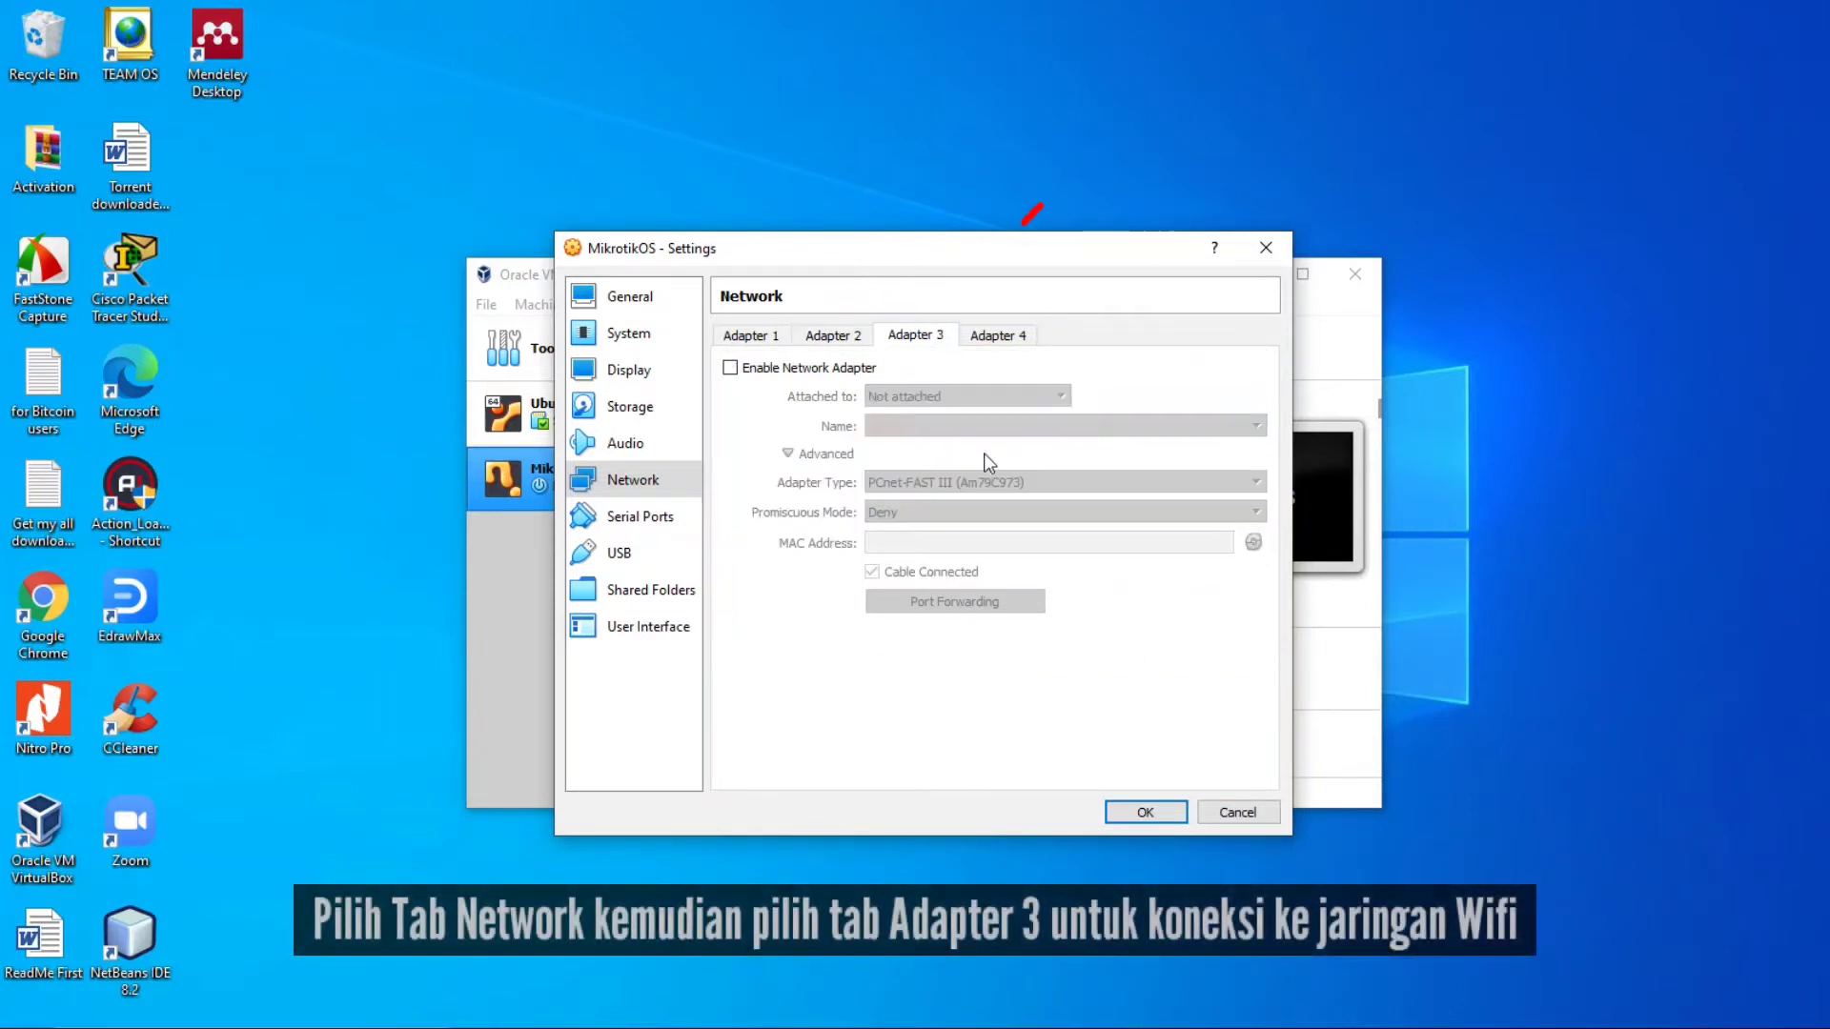
{"action": "left_click", "coordinate": [891, 408]}
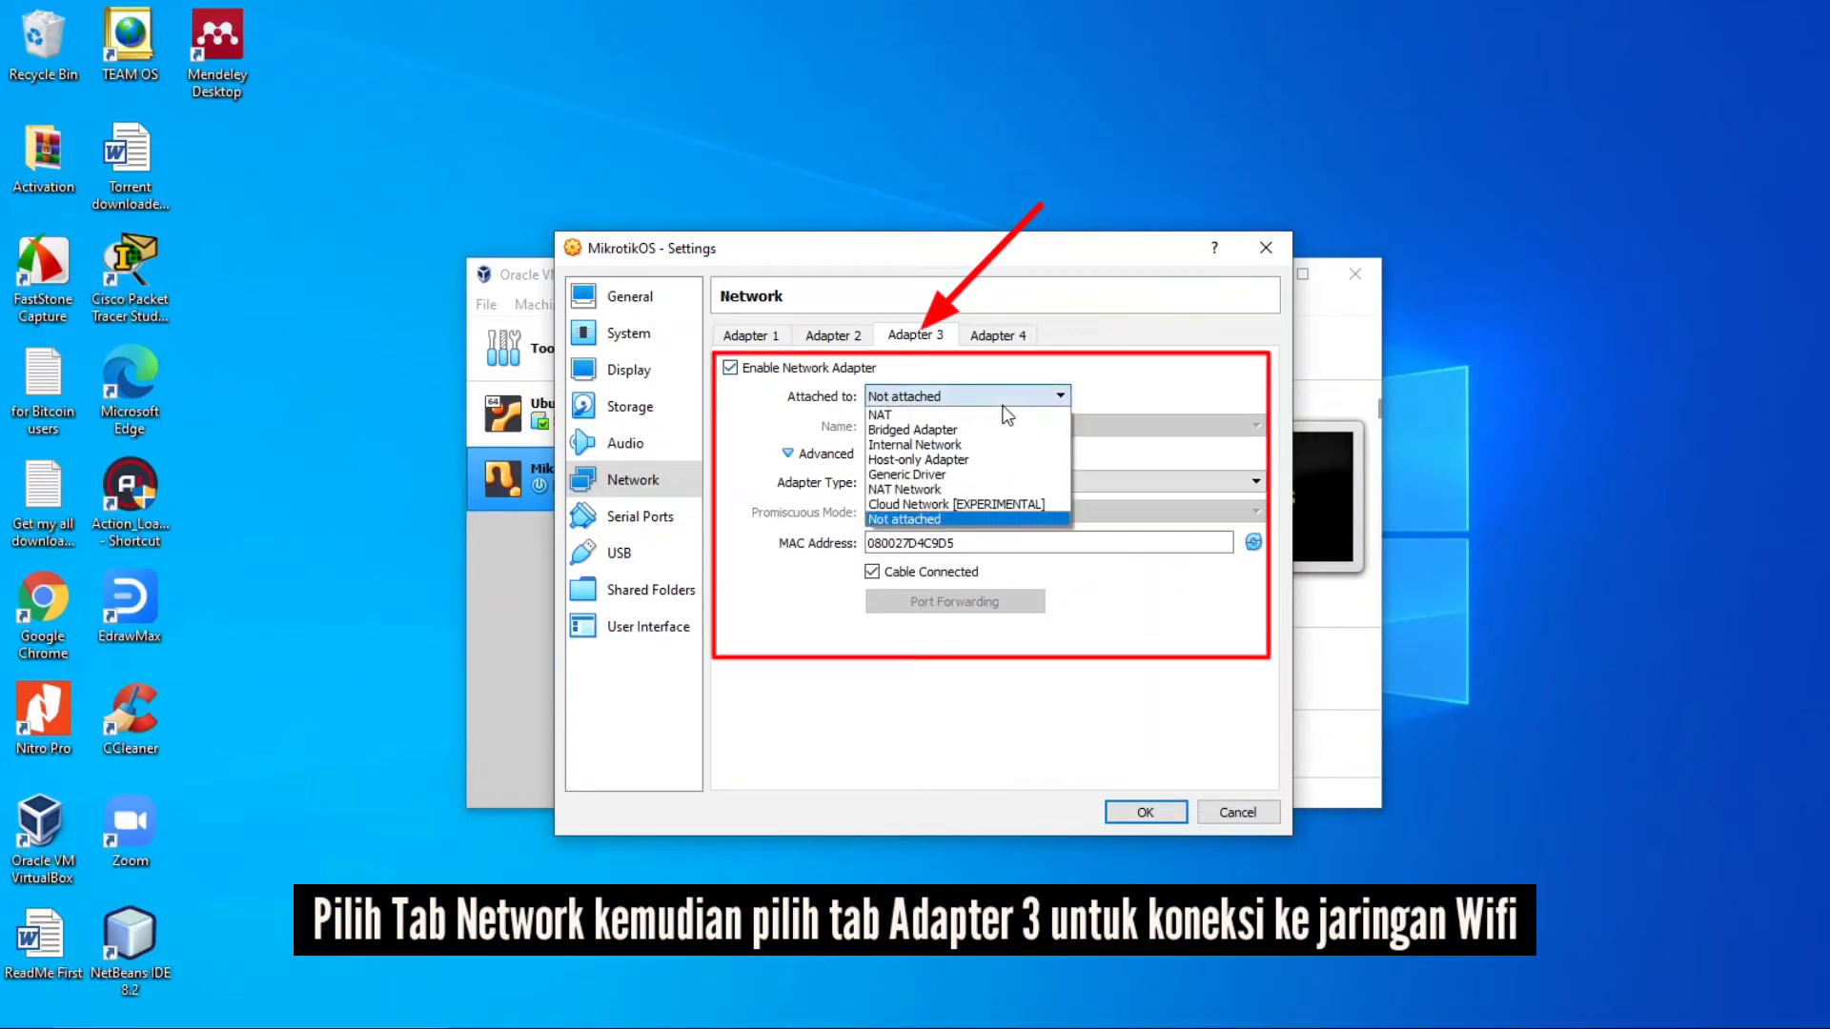
{"action": "left_click", "coordinate": [953, 430]}
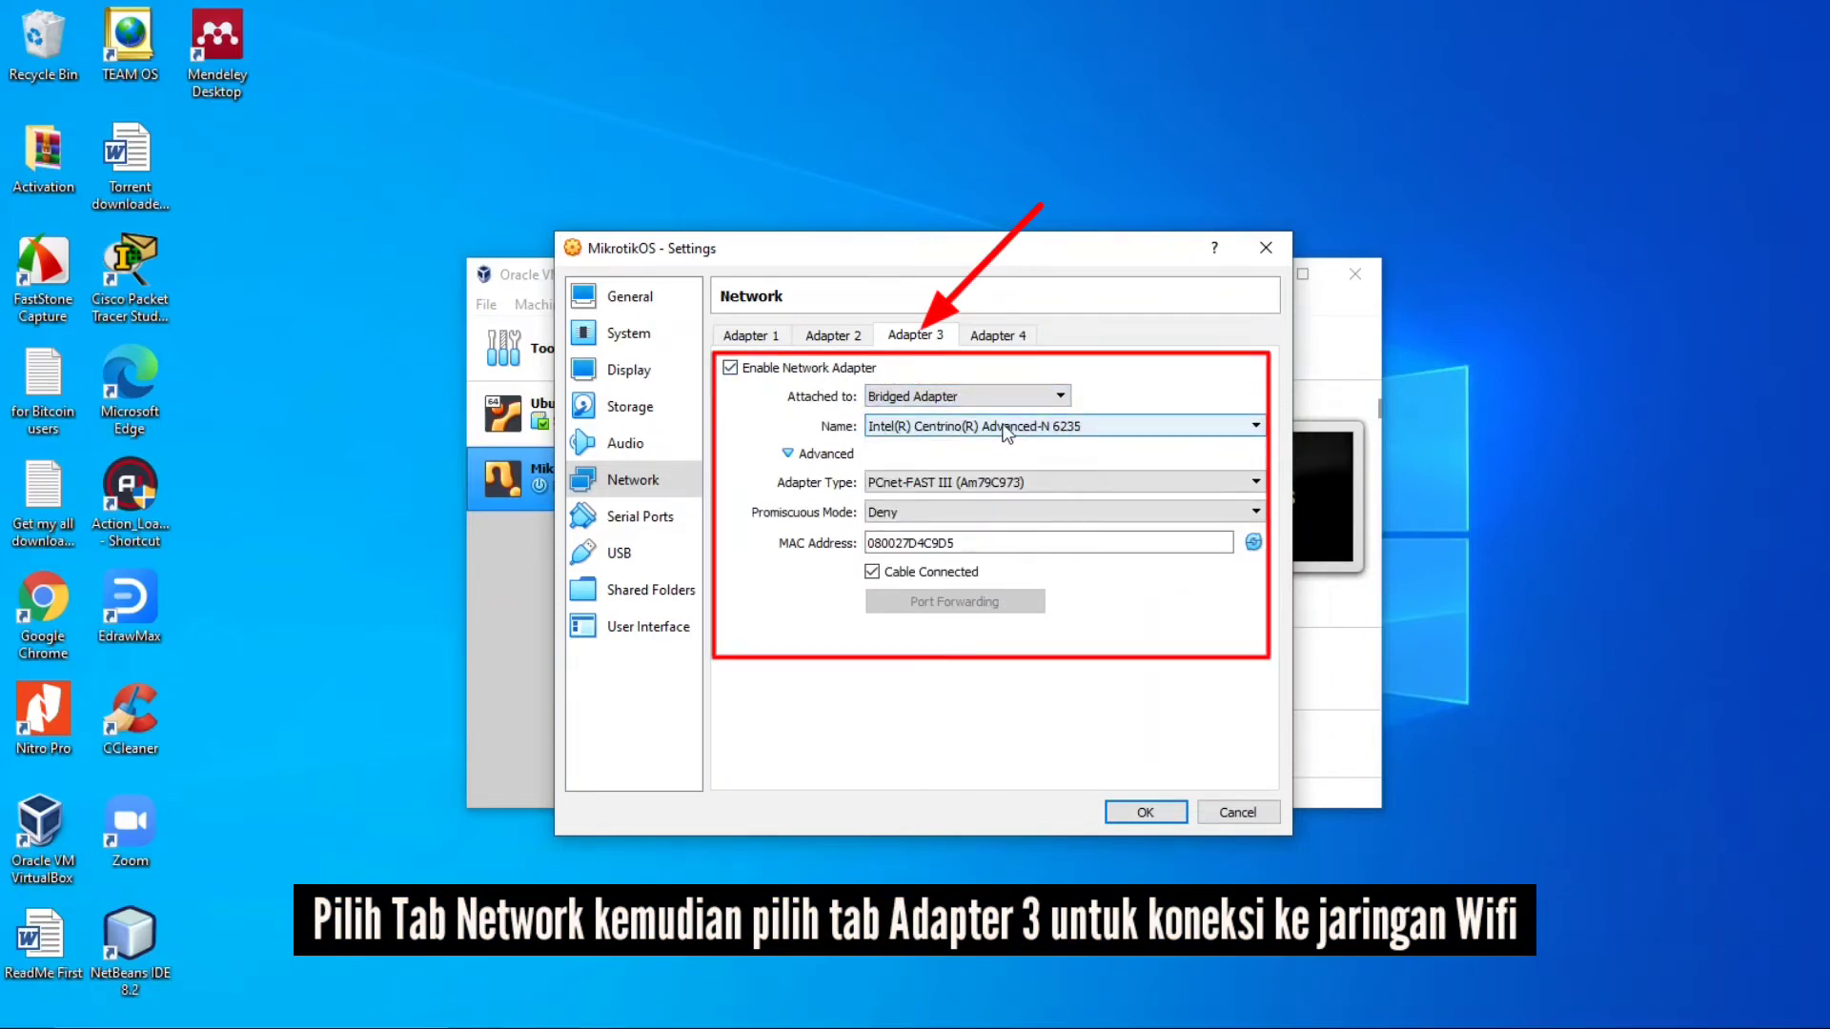
{"action": "left_click", "coordinate": [1007, 434]}
{"action": "left_click", "coordinate": [995, 431]}
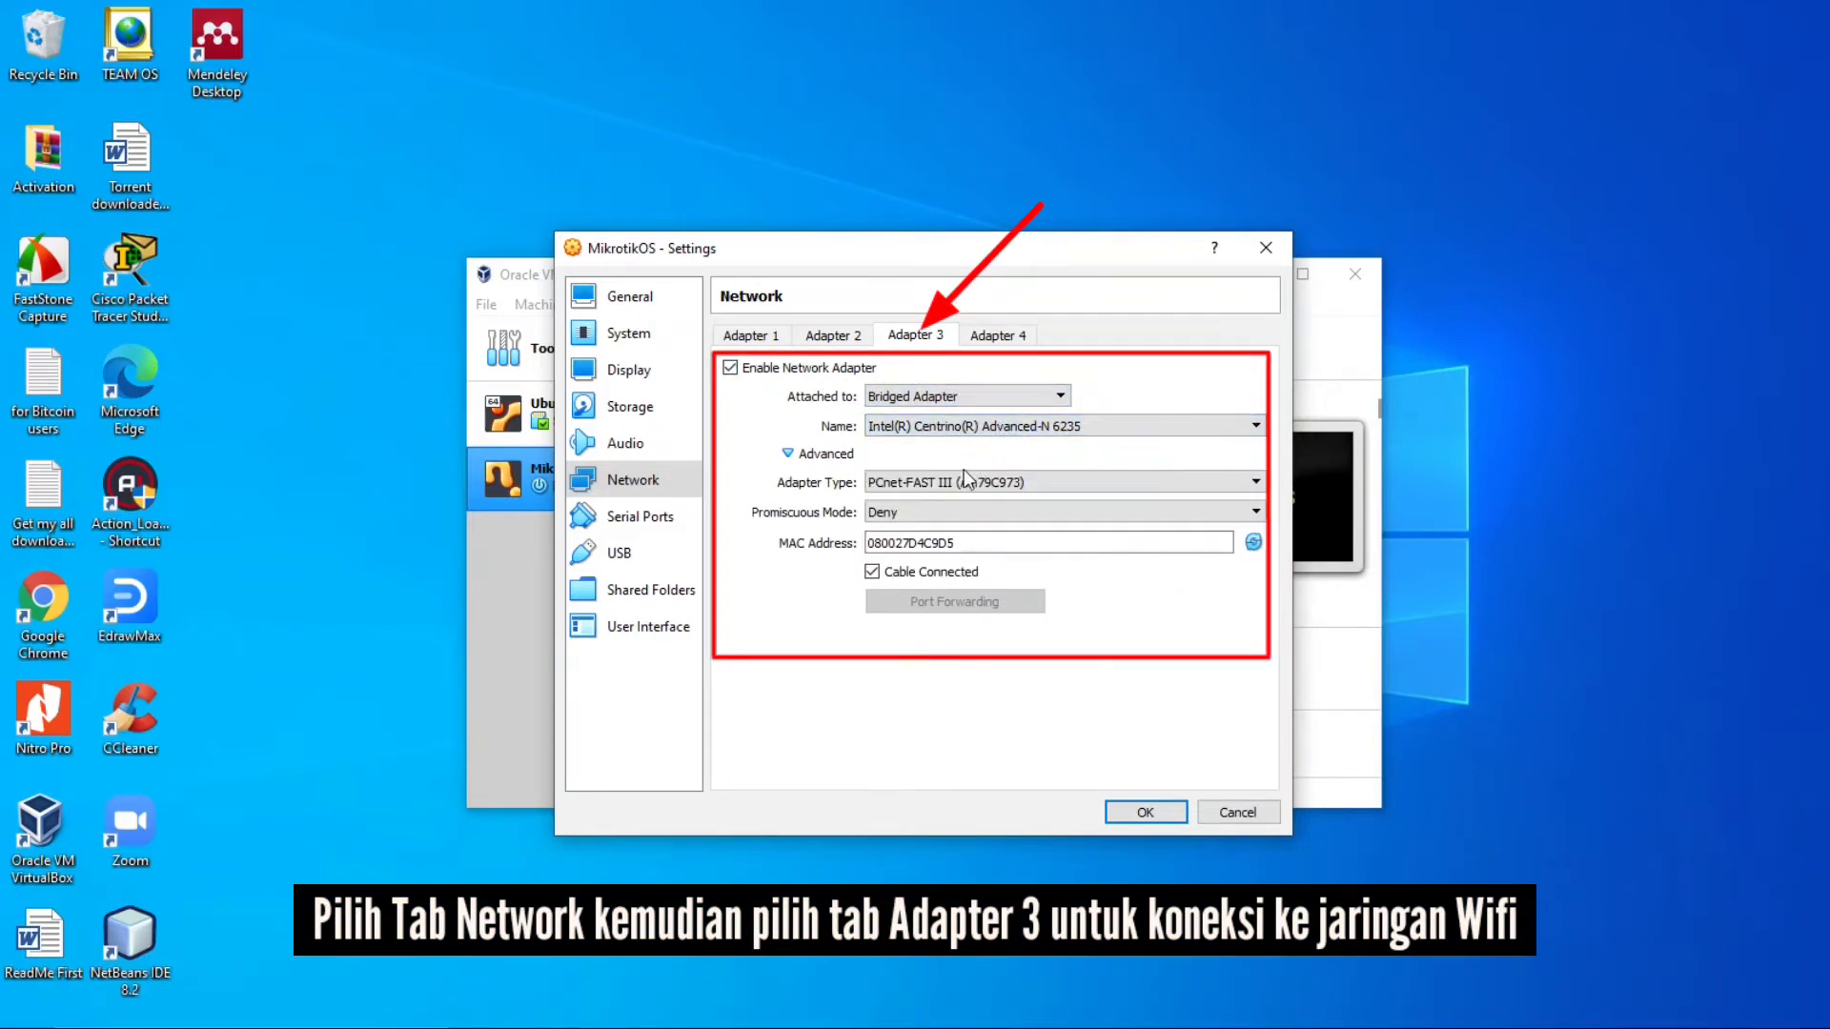
{"action": "left_click", "coordinate": [942, 512]}
{"action": "left_click", "coordinate": [952, 552]}
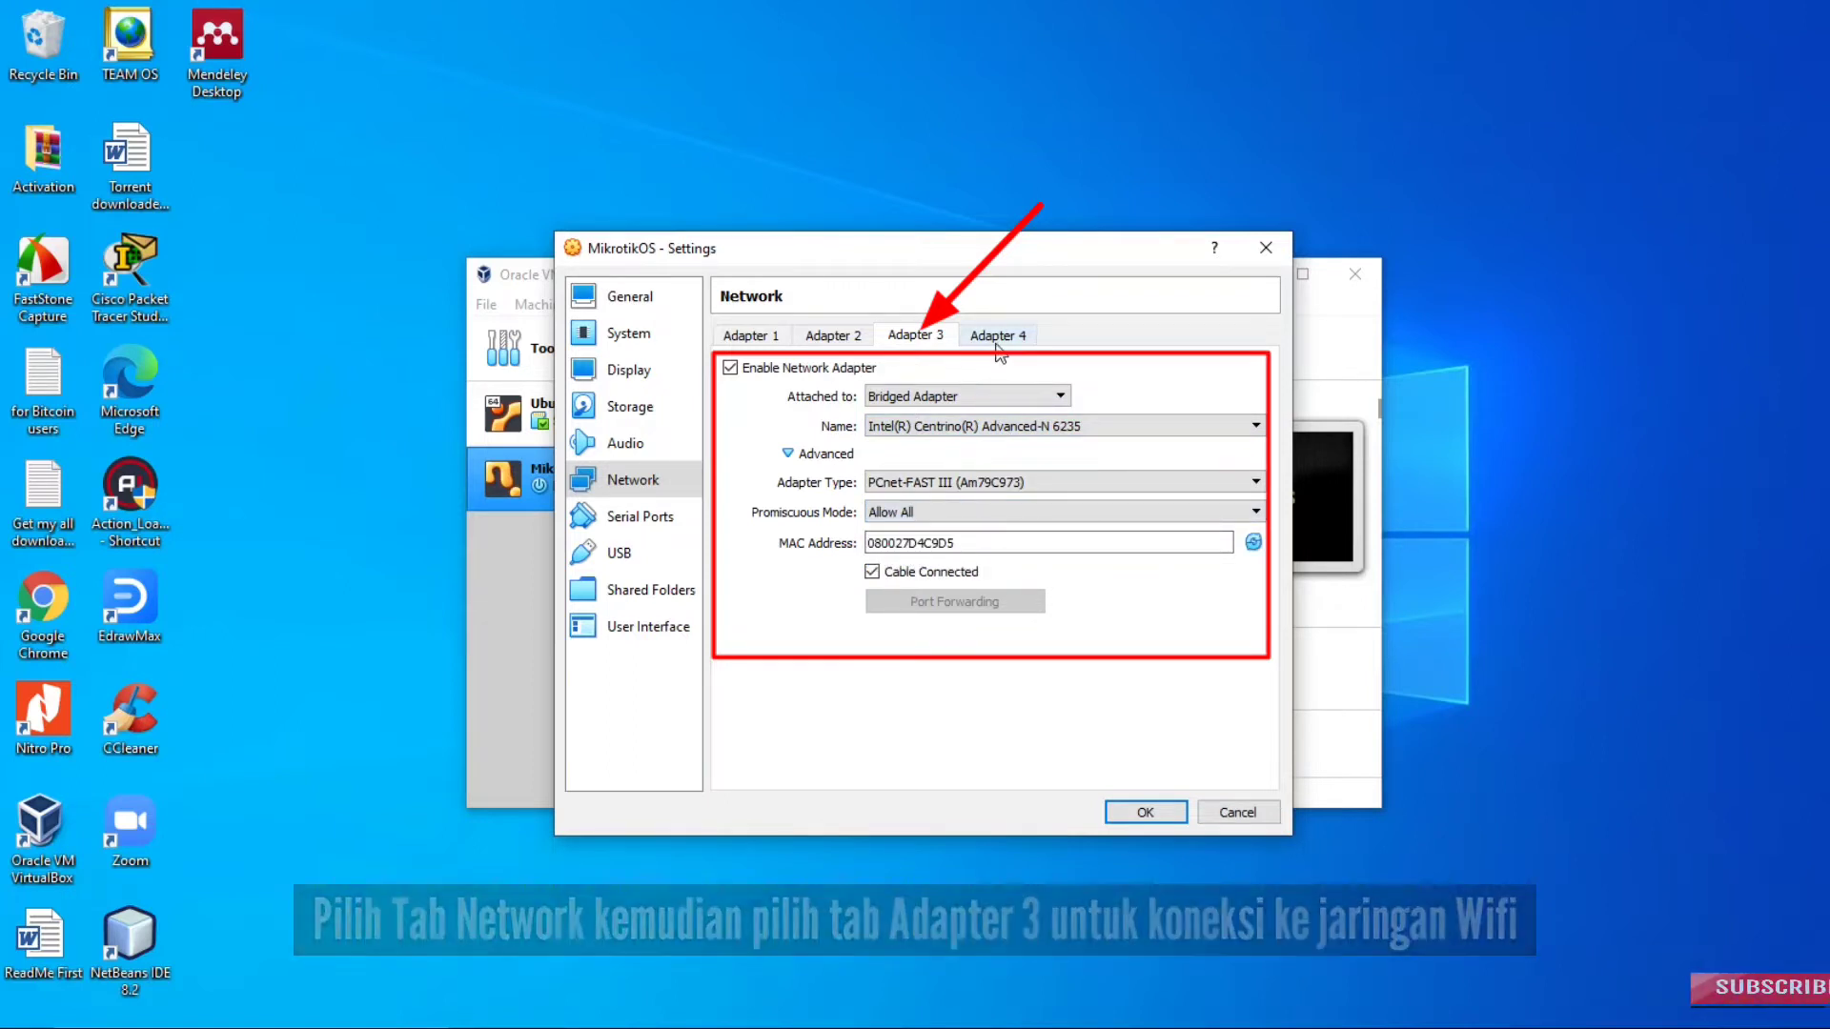
Step: Enable Adapter 4 as a Host-only Adapter on the VirtualBox Host-Only Ethernet Adapter with promiscuous mode Allow All, and save the machine settings
{"action": "left_click", "coordinate": [996, 338]}
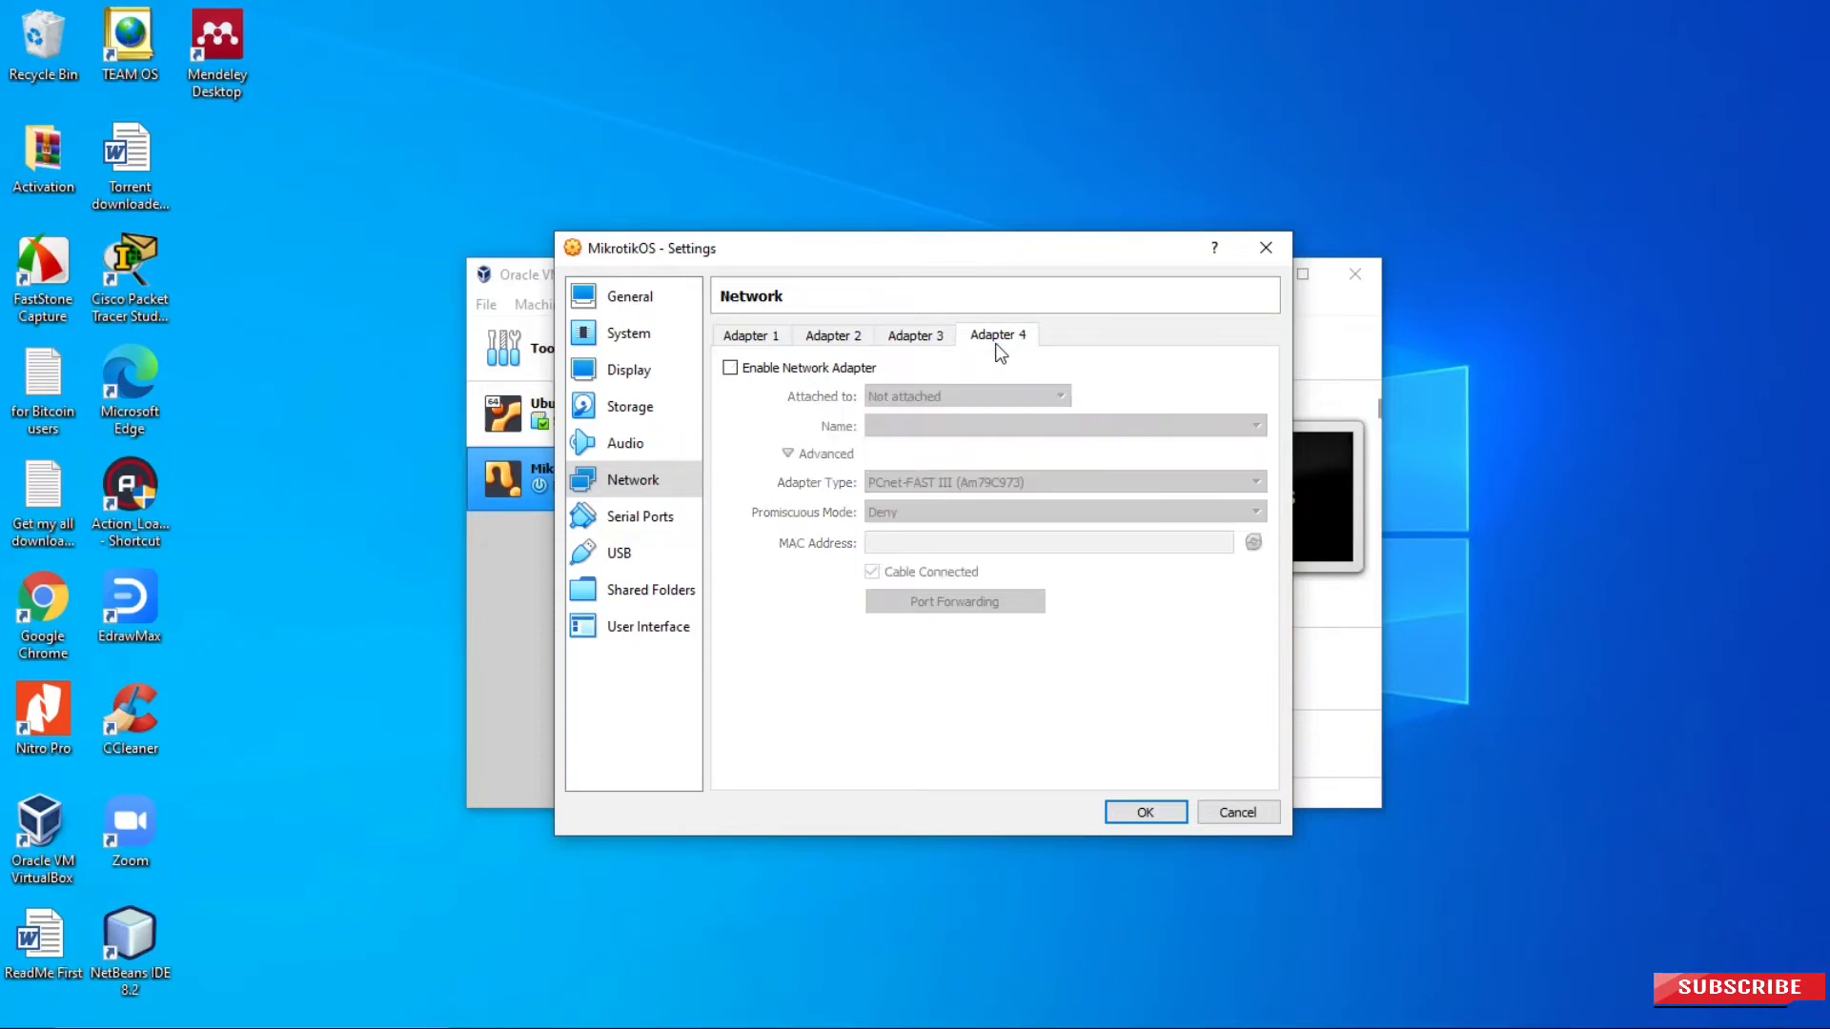
{"action": "left_click", "coordinate": [828, 369]}
{"action": "left_click", "coordinate": [959, 395]}
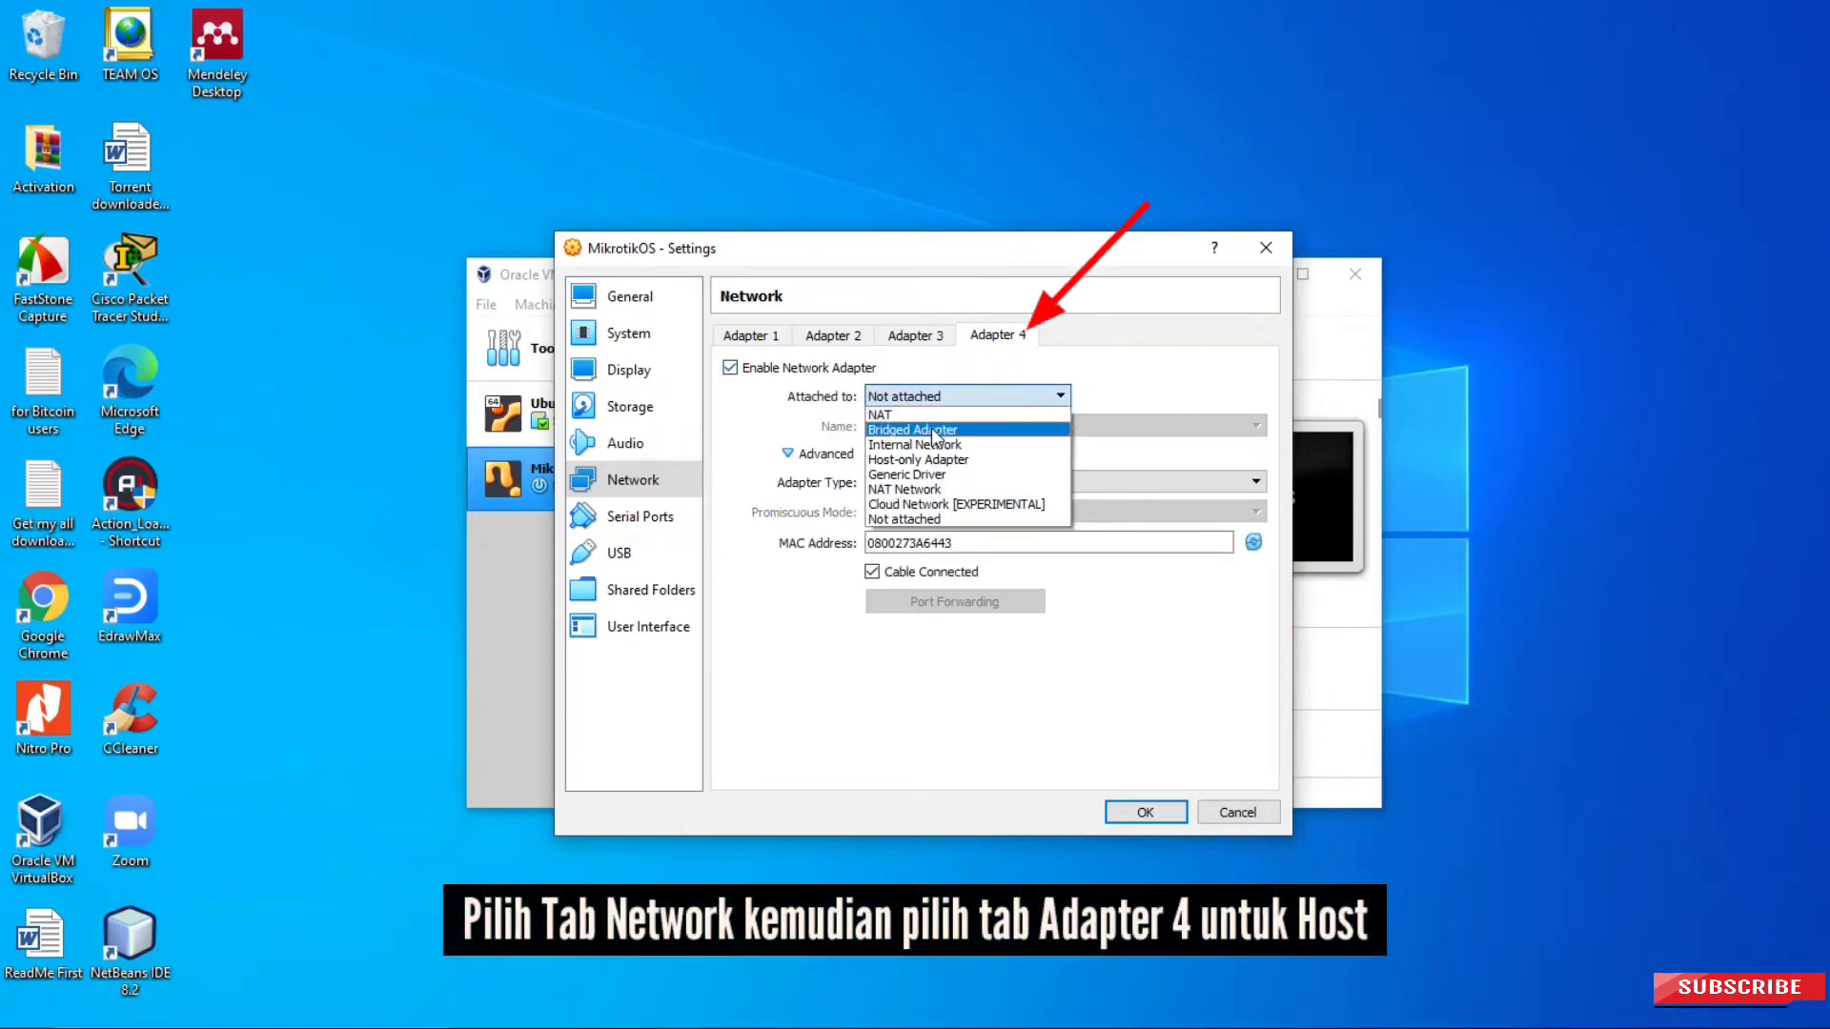
{"action": "left_click", "coordinate": [932, 429]}
{"action": "left_click", "coordinate": [964, 399]}
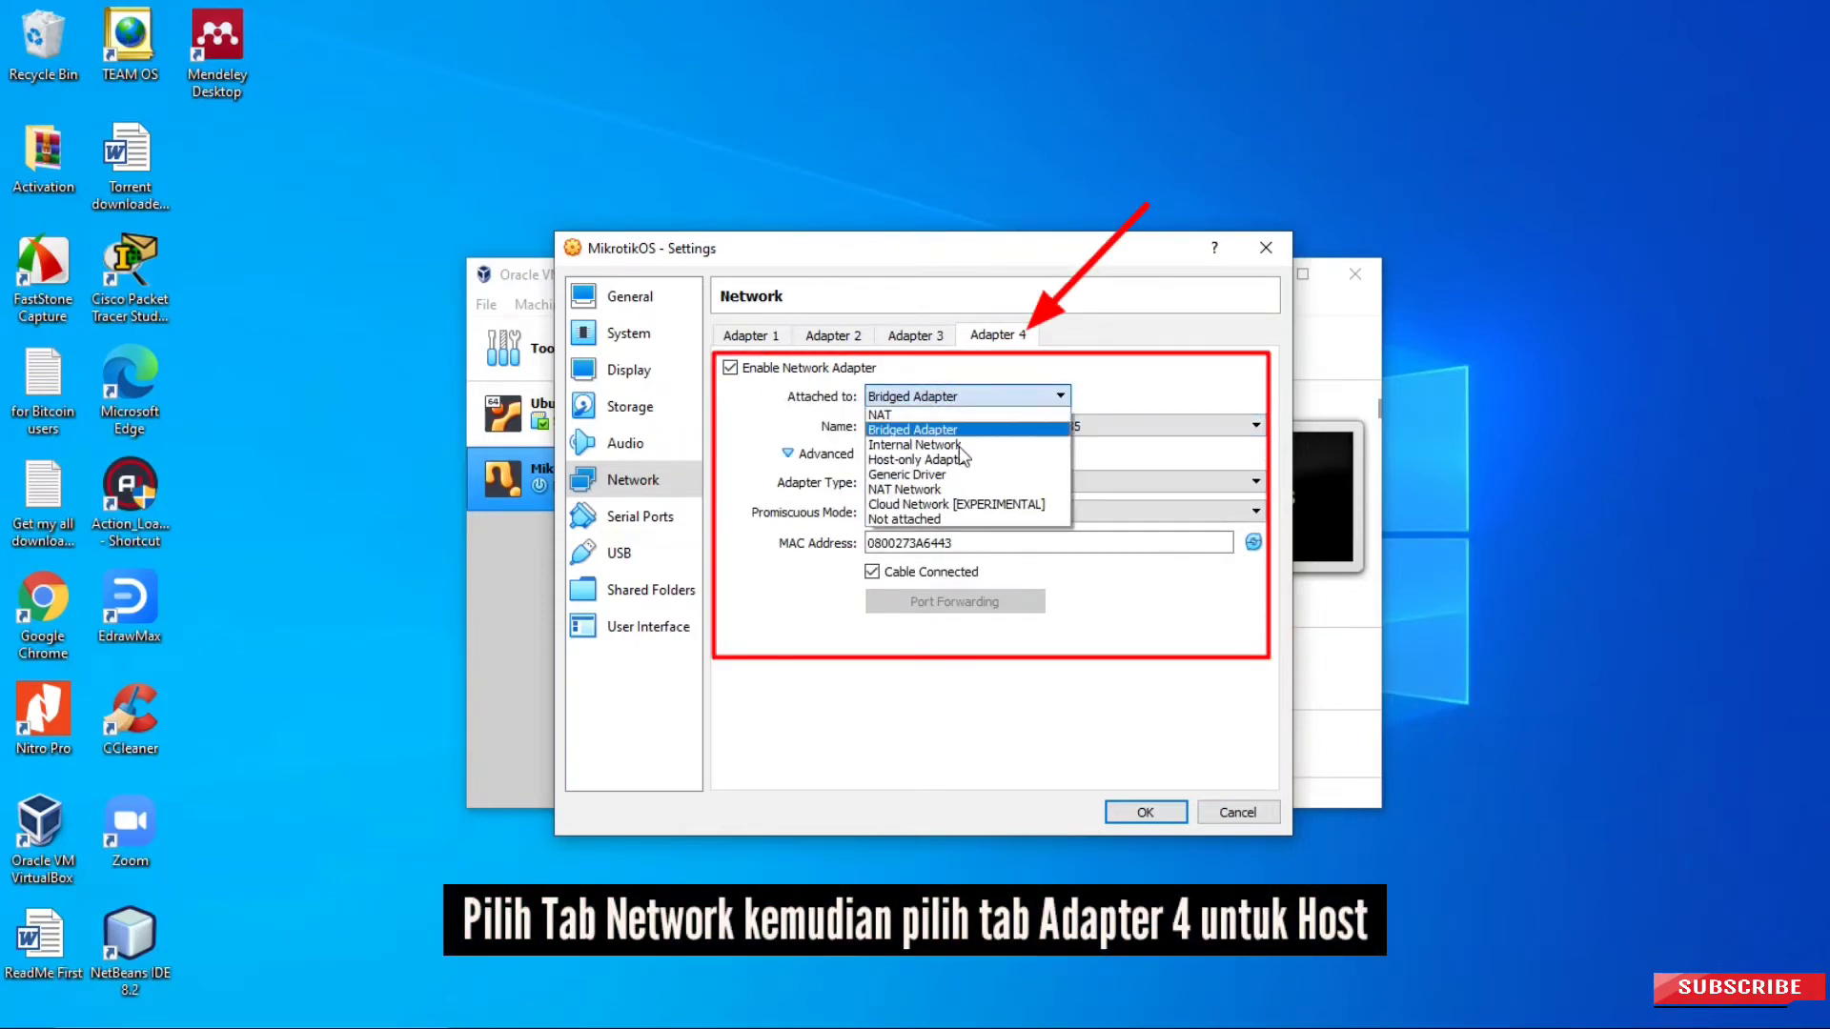
{"action": "left_click", "coordinate": [958, 460]}
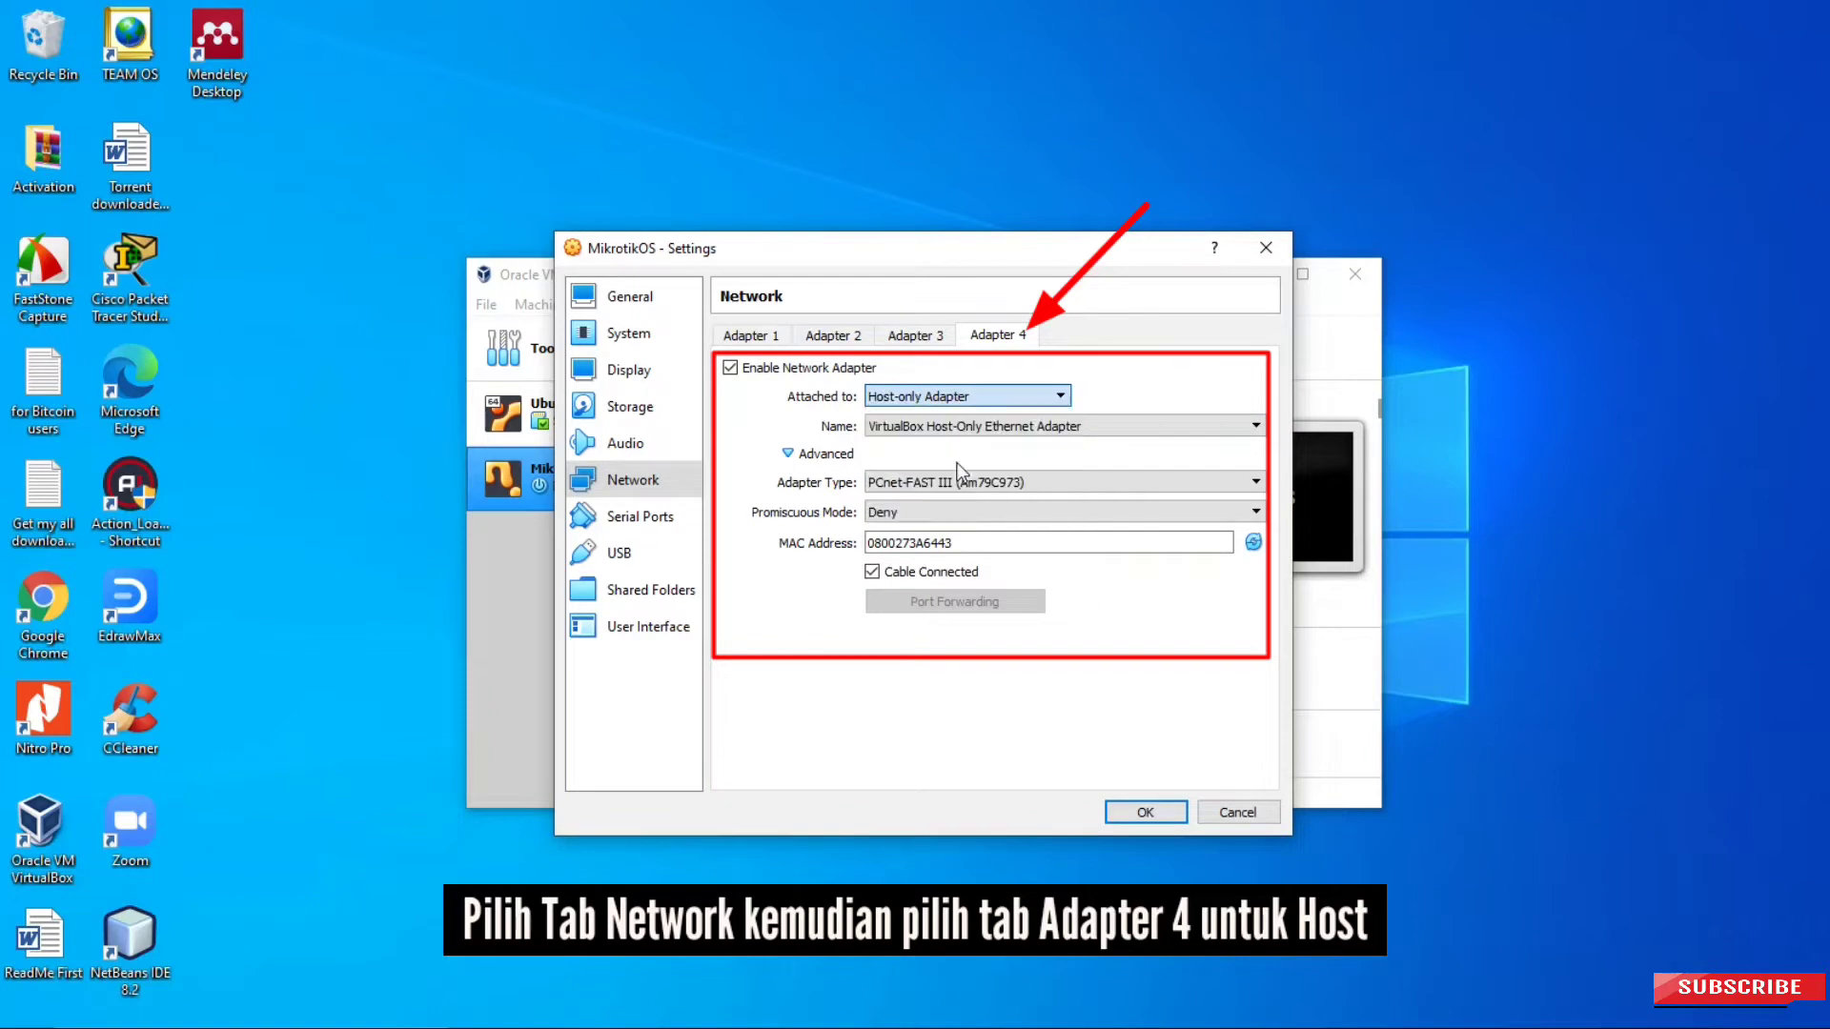
{"action": "left_click", "coordinate": [929, 512]}
{"action": "left_click", "coordinate": [926, 558]}
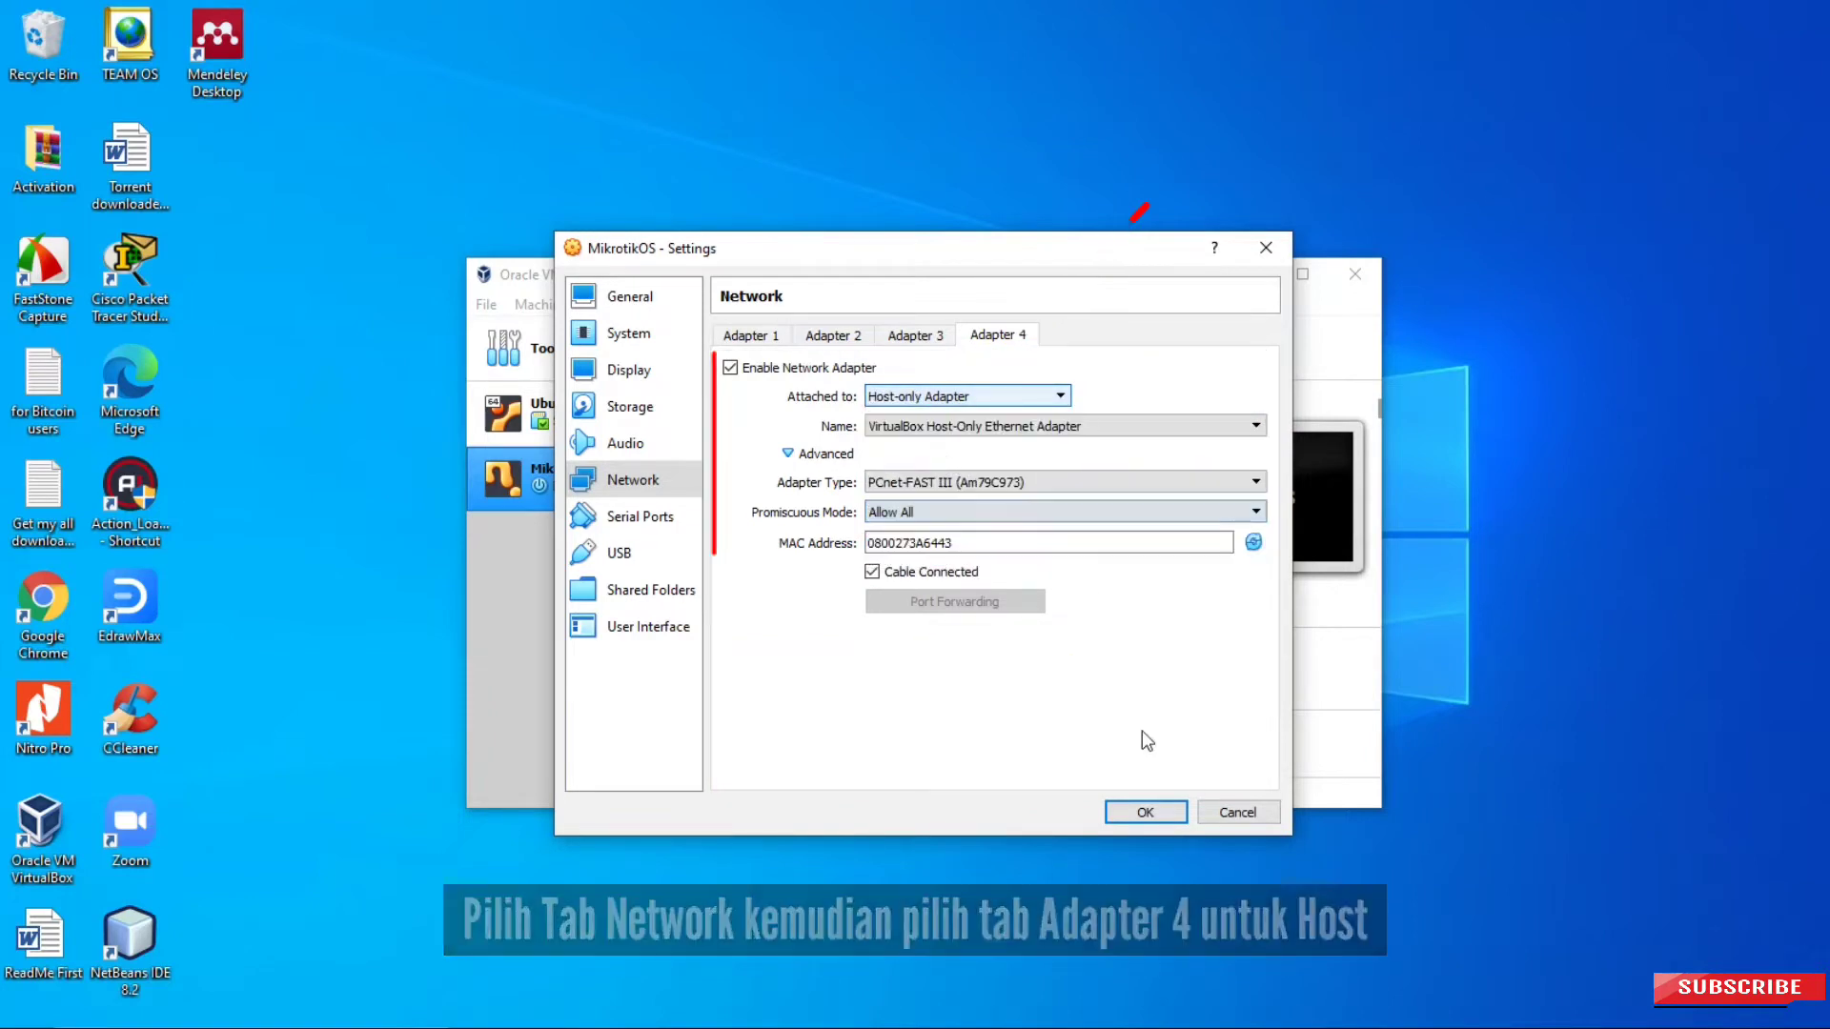
{"action": "left_click", "coordinate": [1145, 819]}
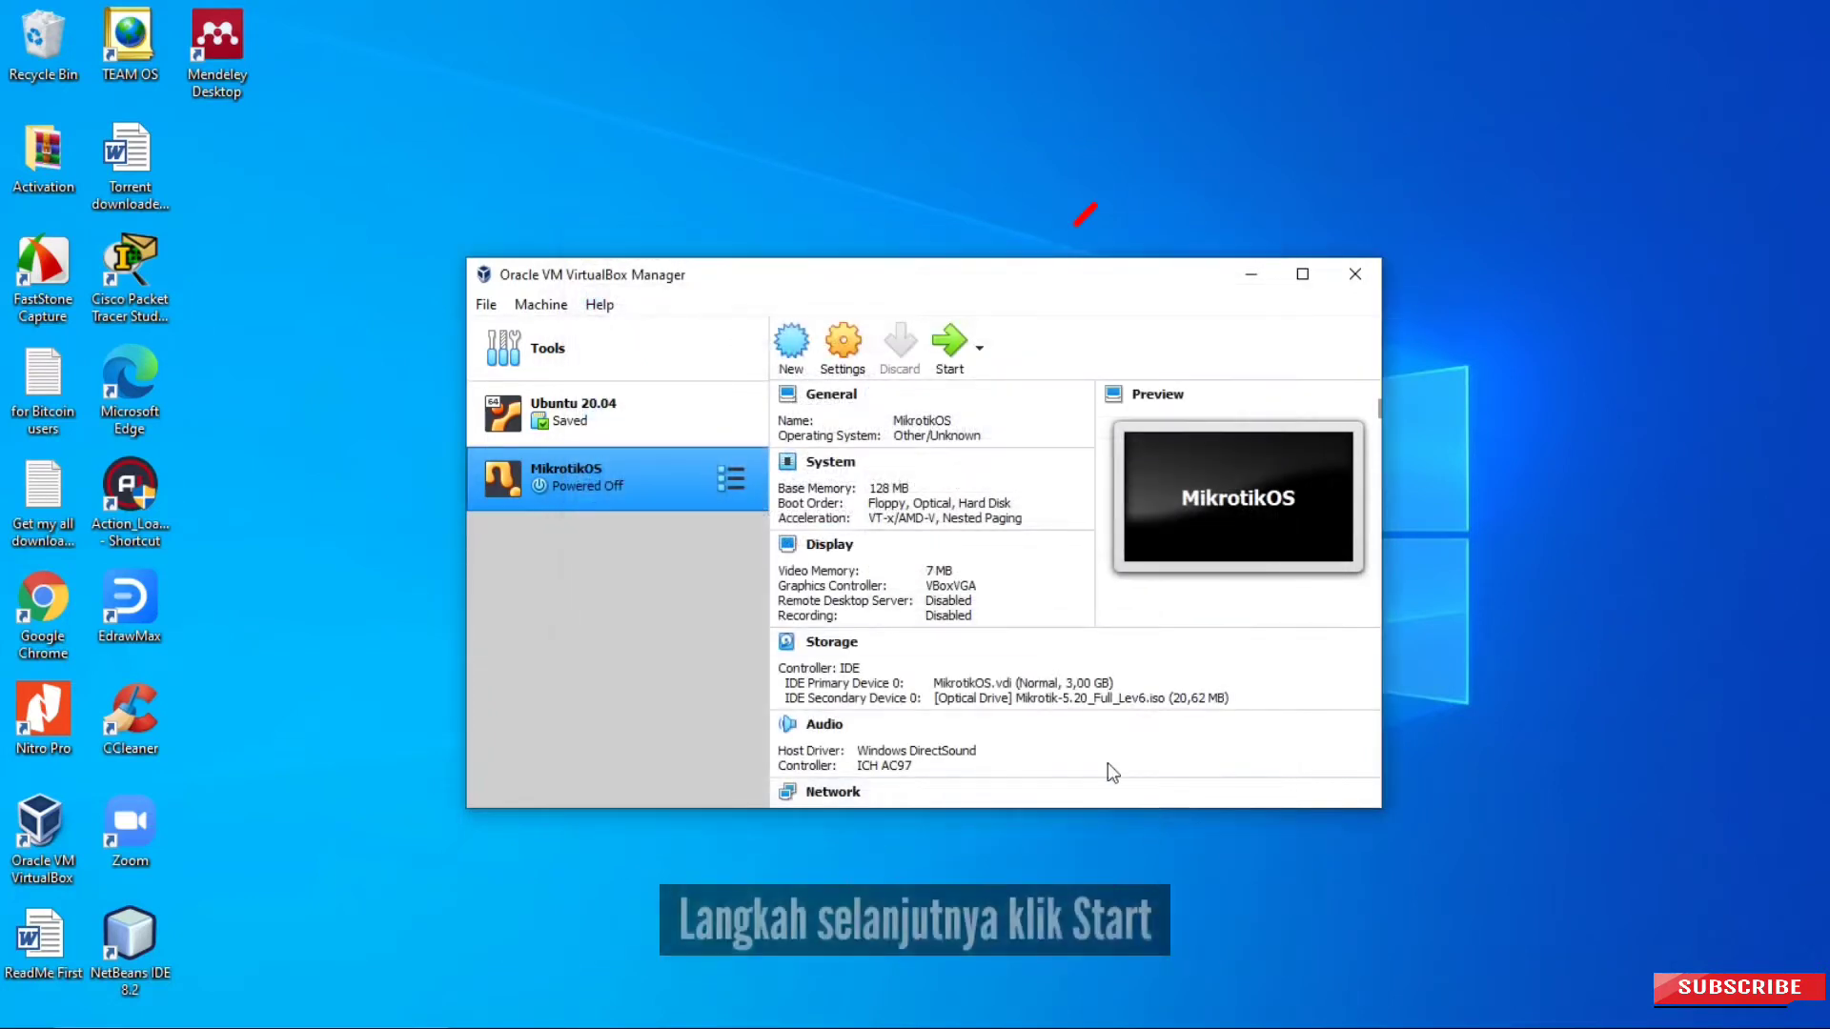
Step: Start the MikrotikOS machine and install all RouterOS packages, answering yes to keeping the old configuration
{"action": "left_click", "coordinate": [954, 360]}
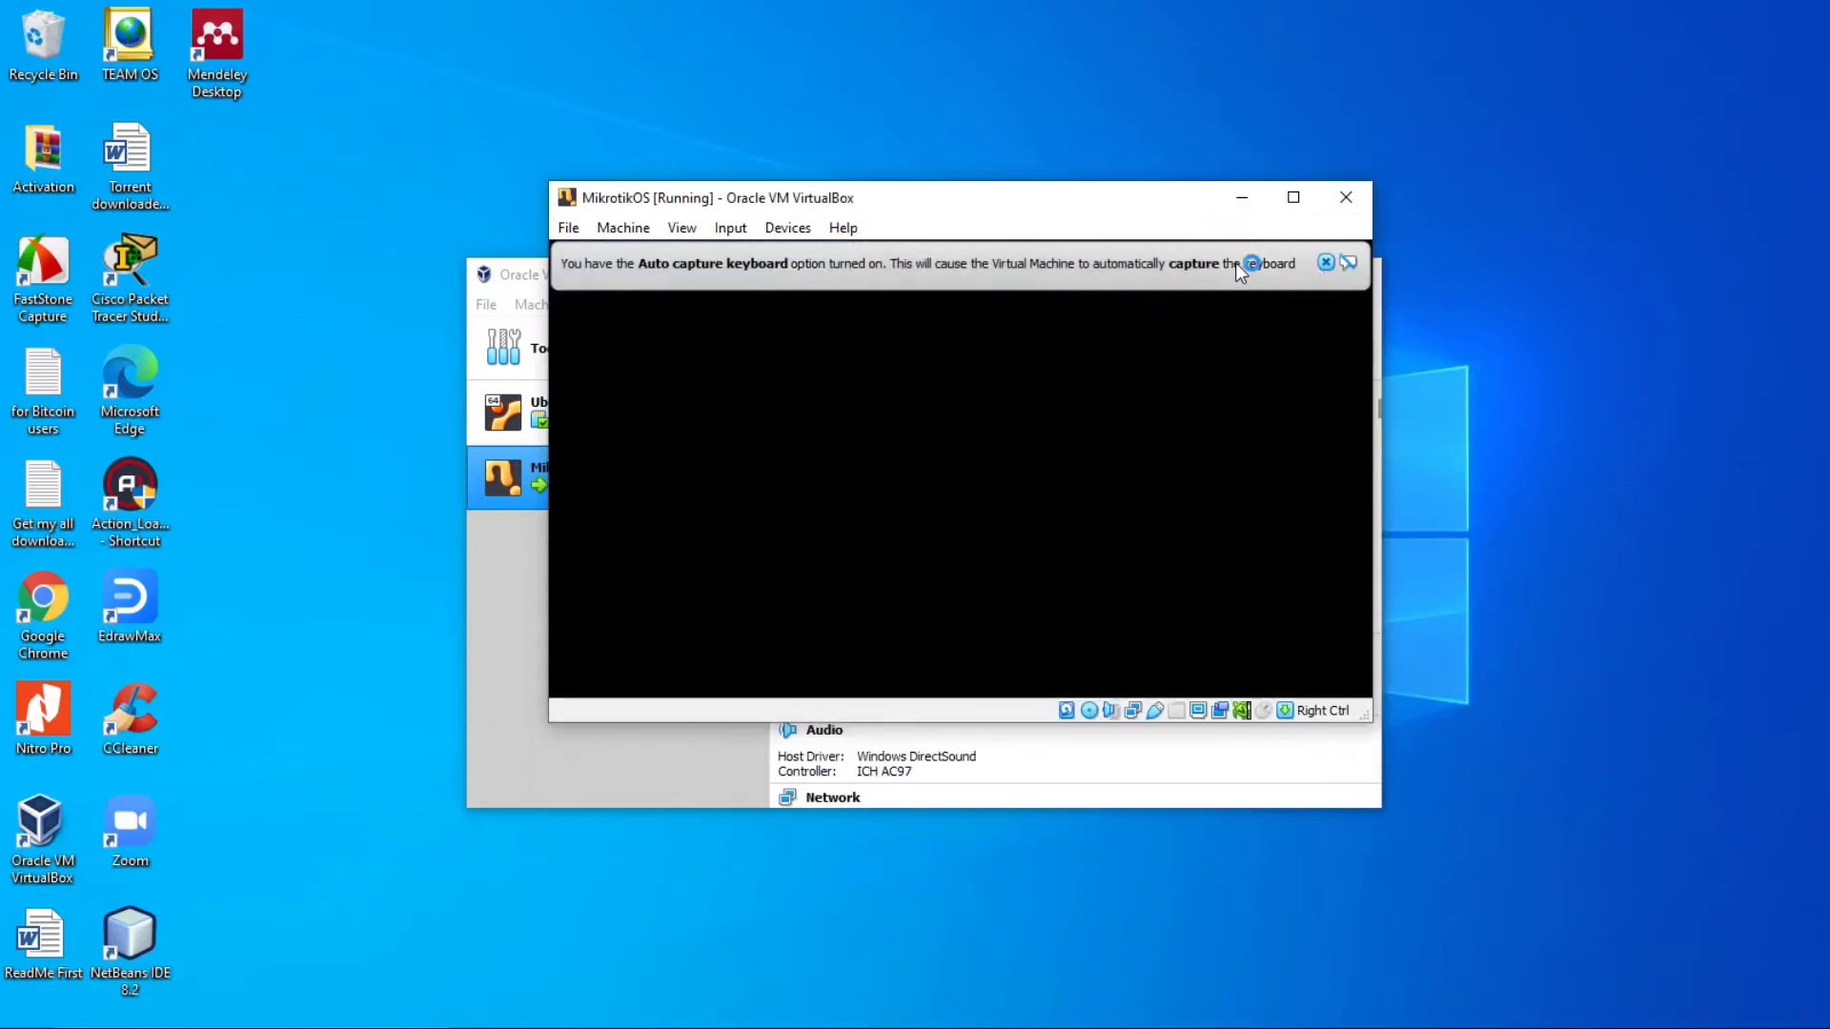
{"action": "left_click", "coordinate": [1328, 263]}
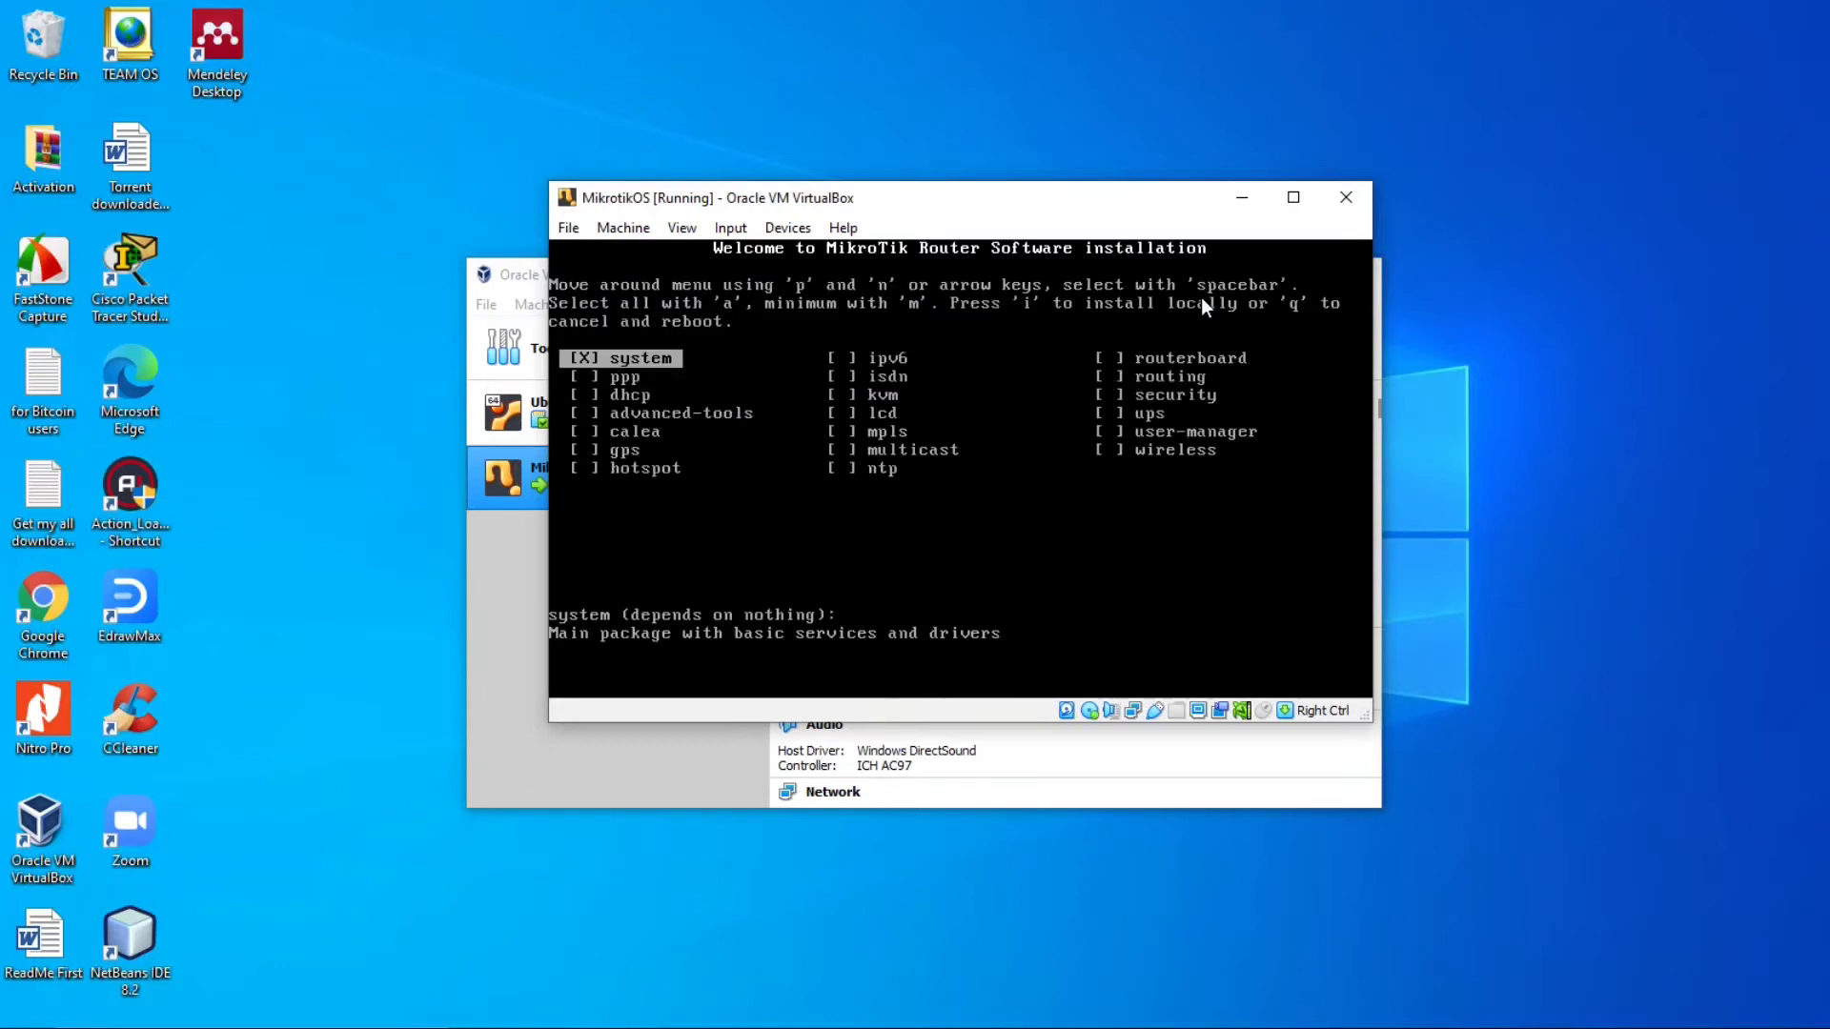
{"action": "key", "text": "a"}
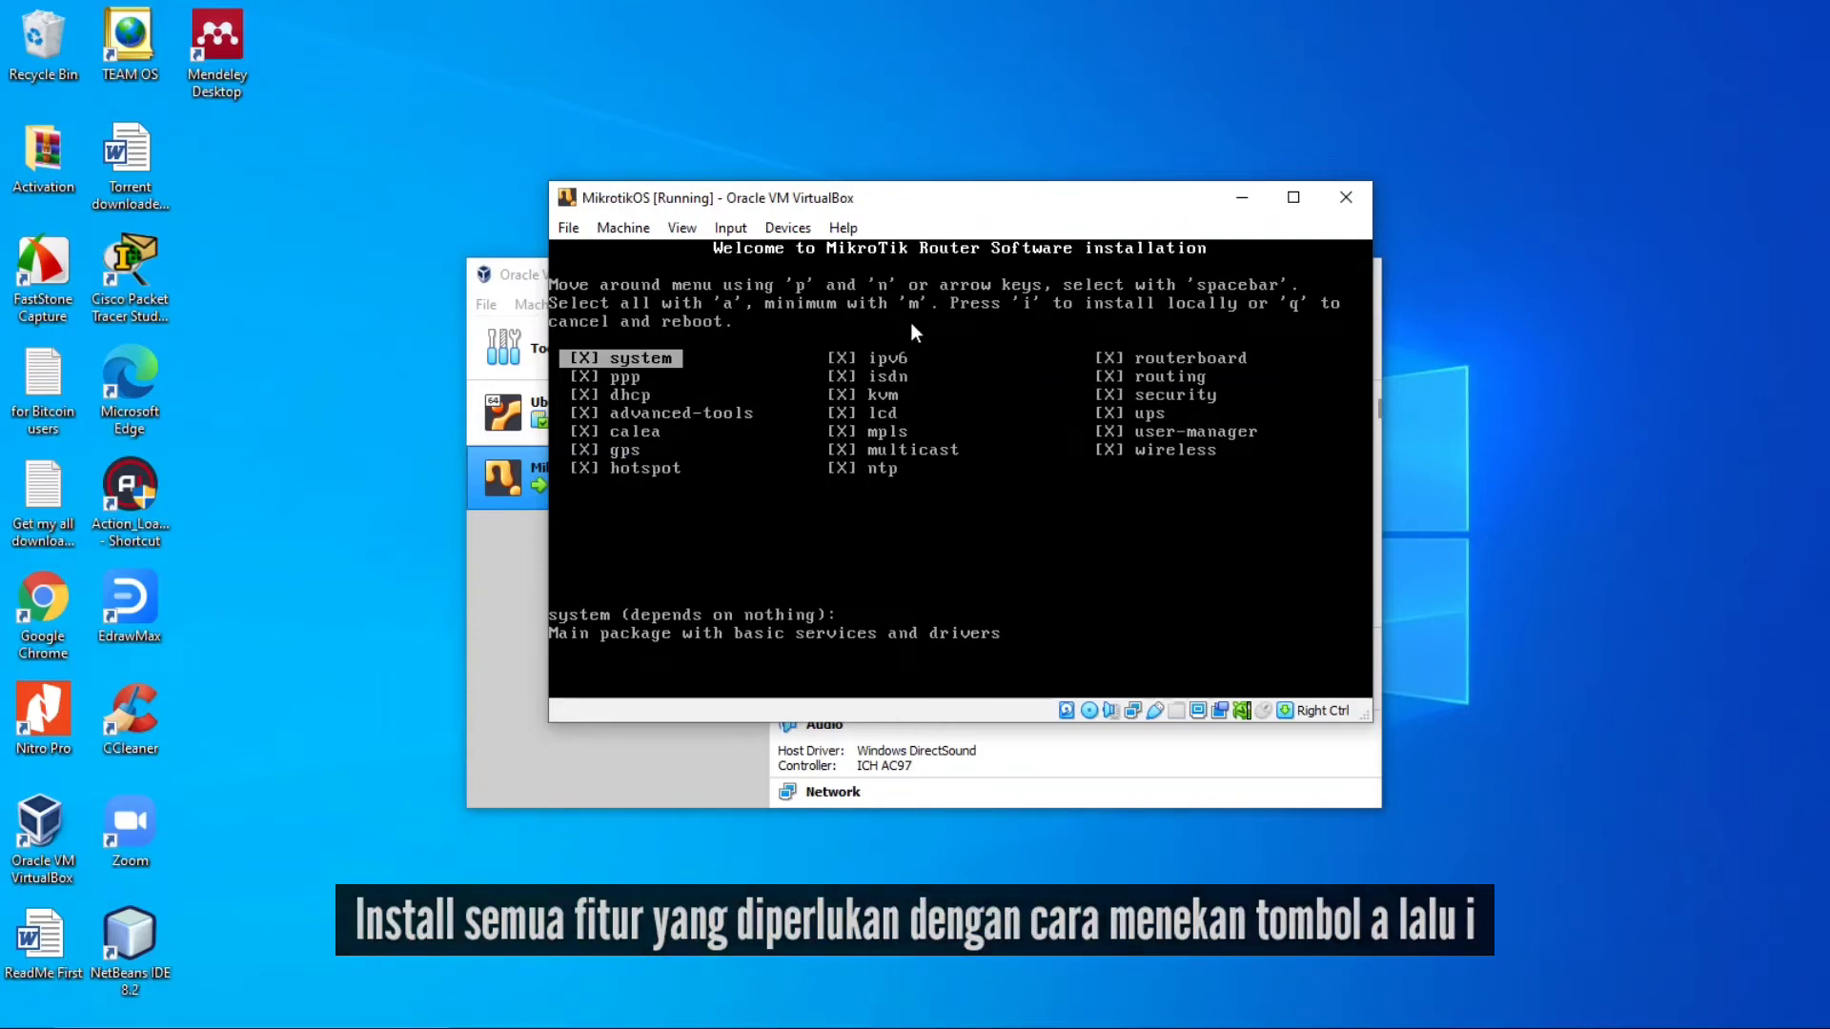
{"action": "key", "text": "i"}
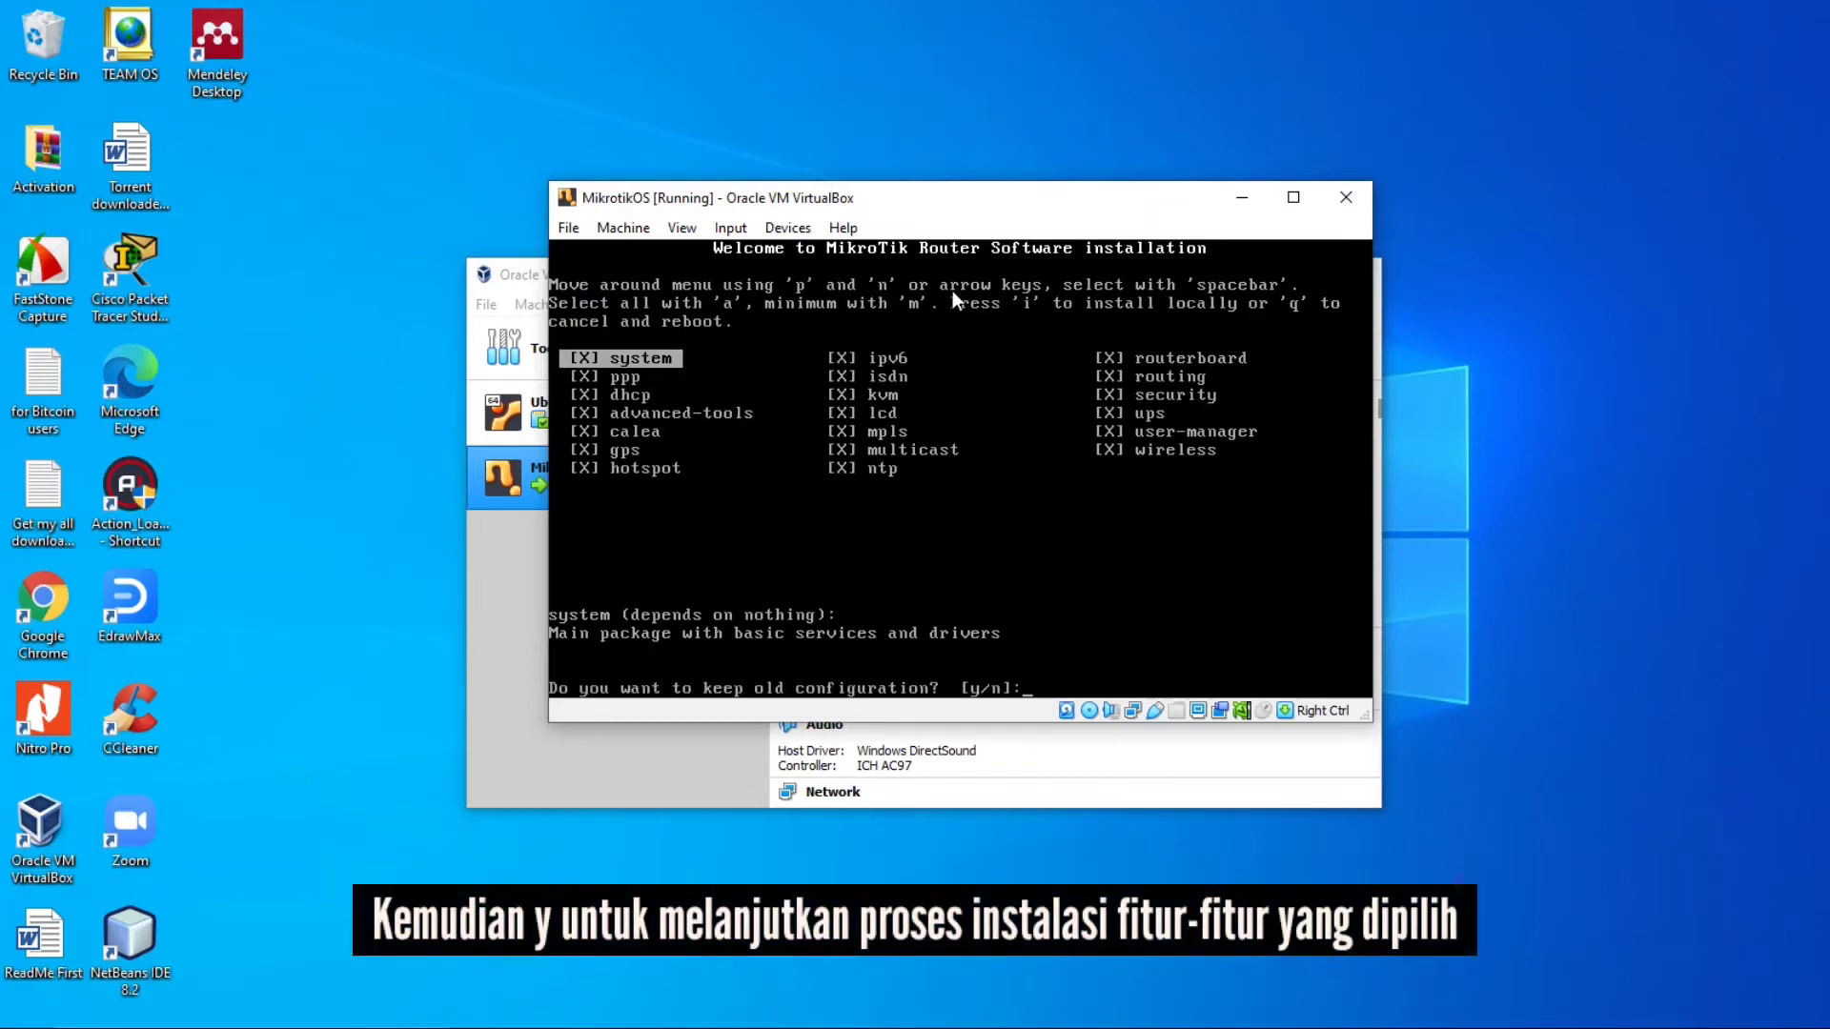
{"action": "type", "text": "y/n]:y"}
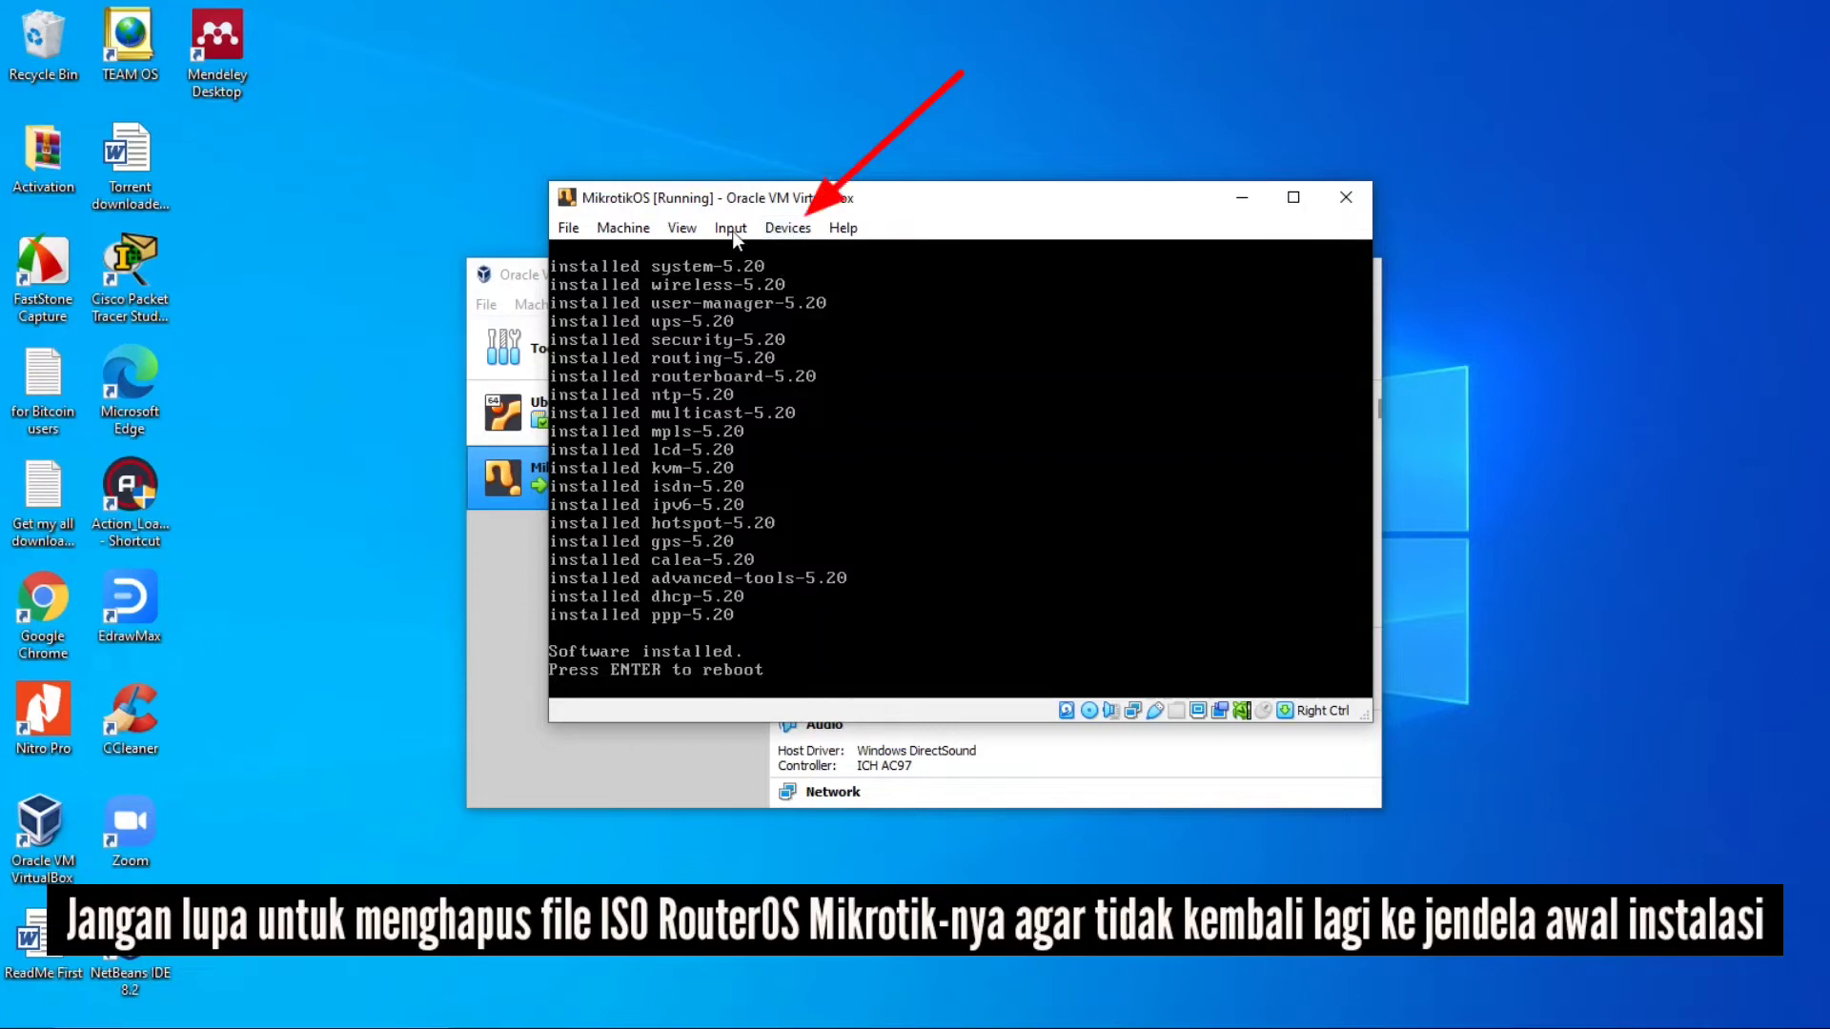
Step: Remove the Mikrotik-5.20_Full_Lev6 disc image from the running machine's virtual optical drive and reboot the machine
{"action": "left_click", "coordinate": [801, 231]}
{"action": "mouse_move", "coordinate": [816, 254]}
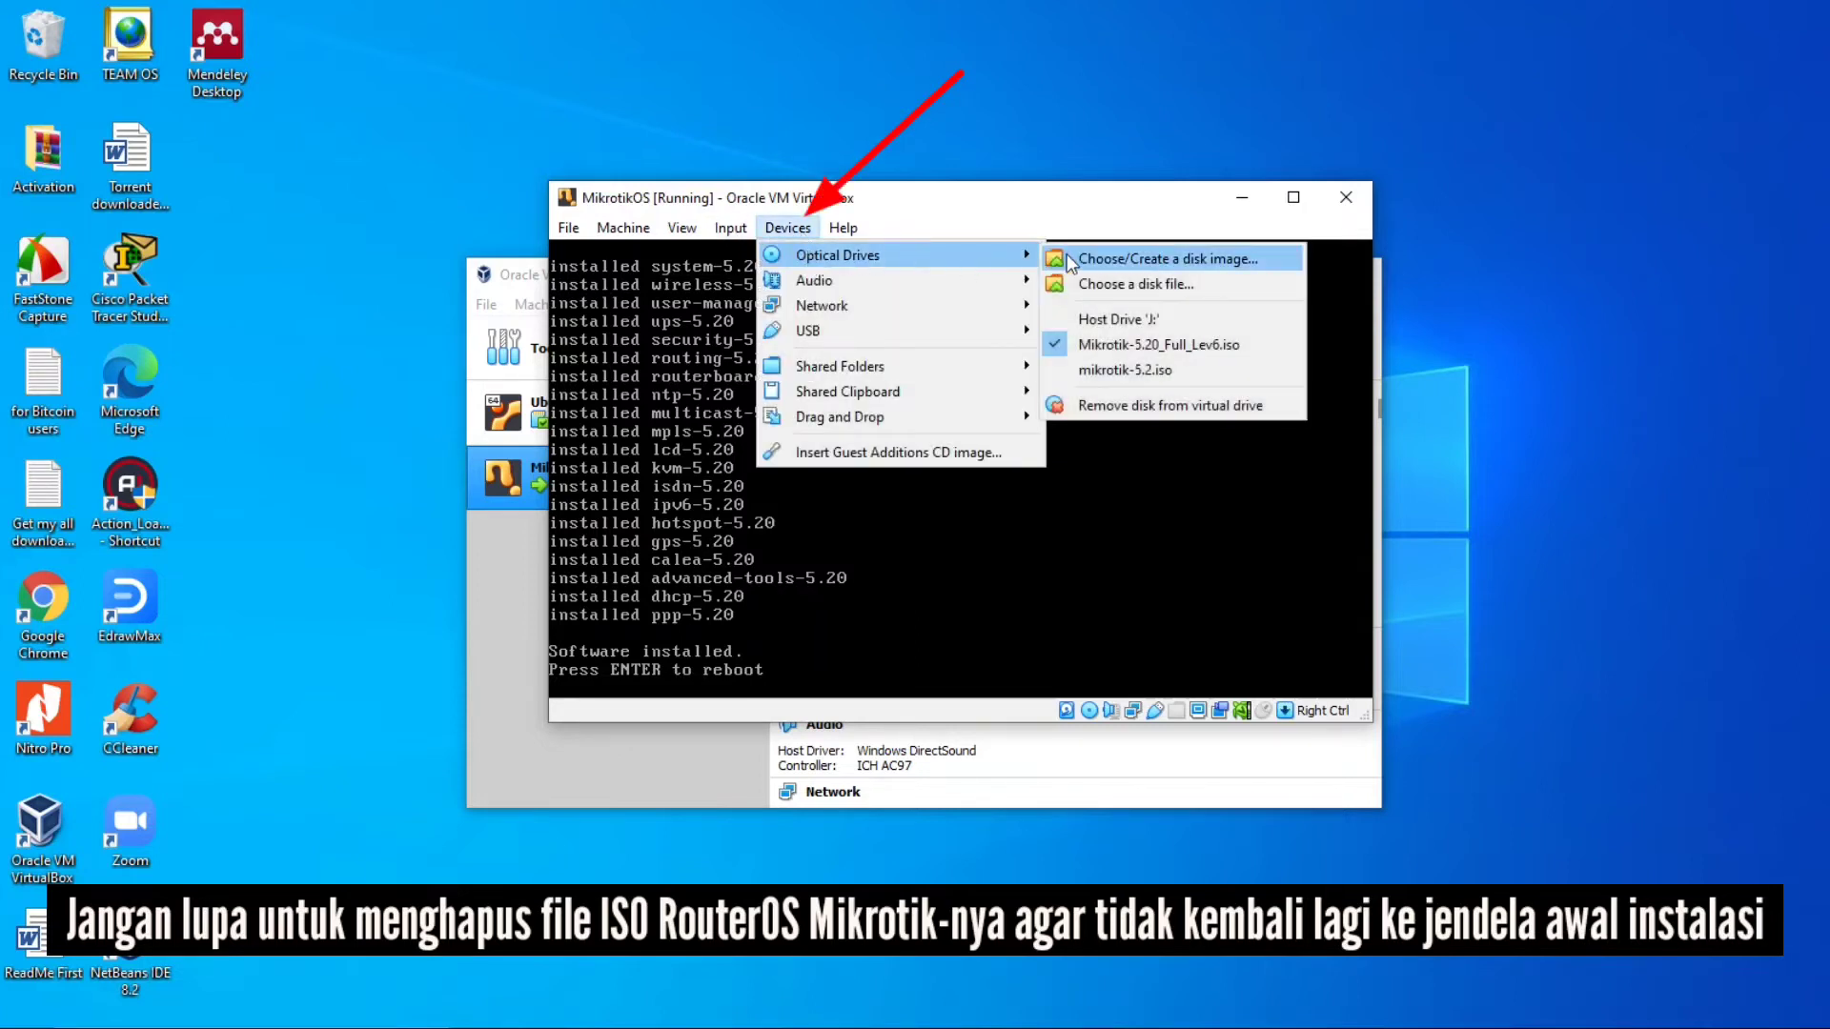
{"action": "left_click", "coordinate": [1142, 404]}
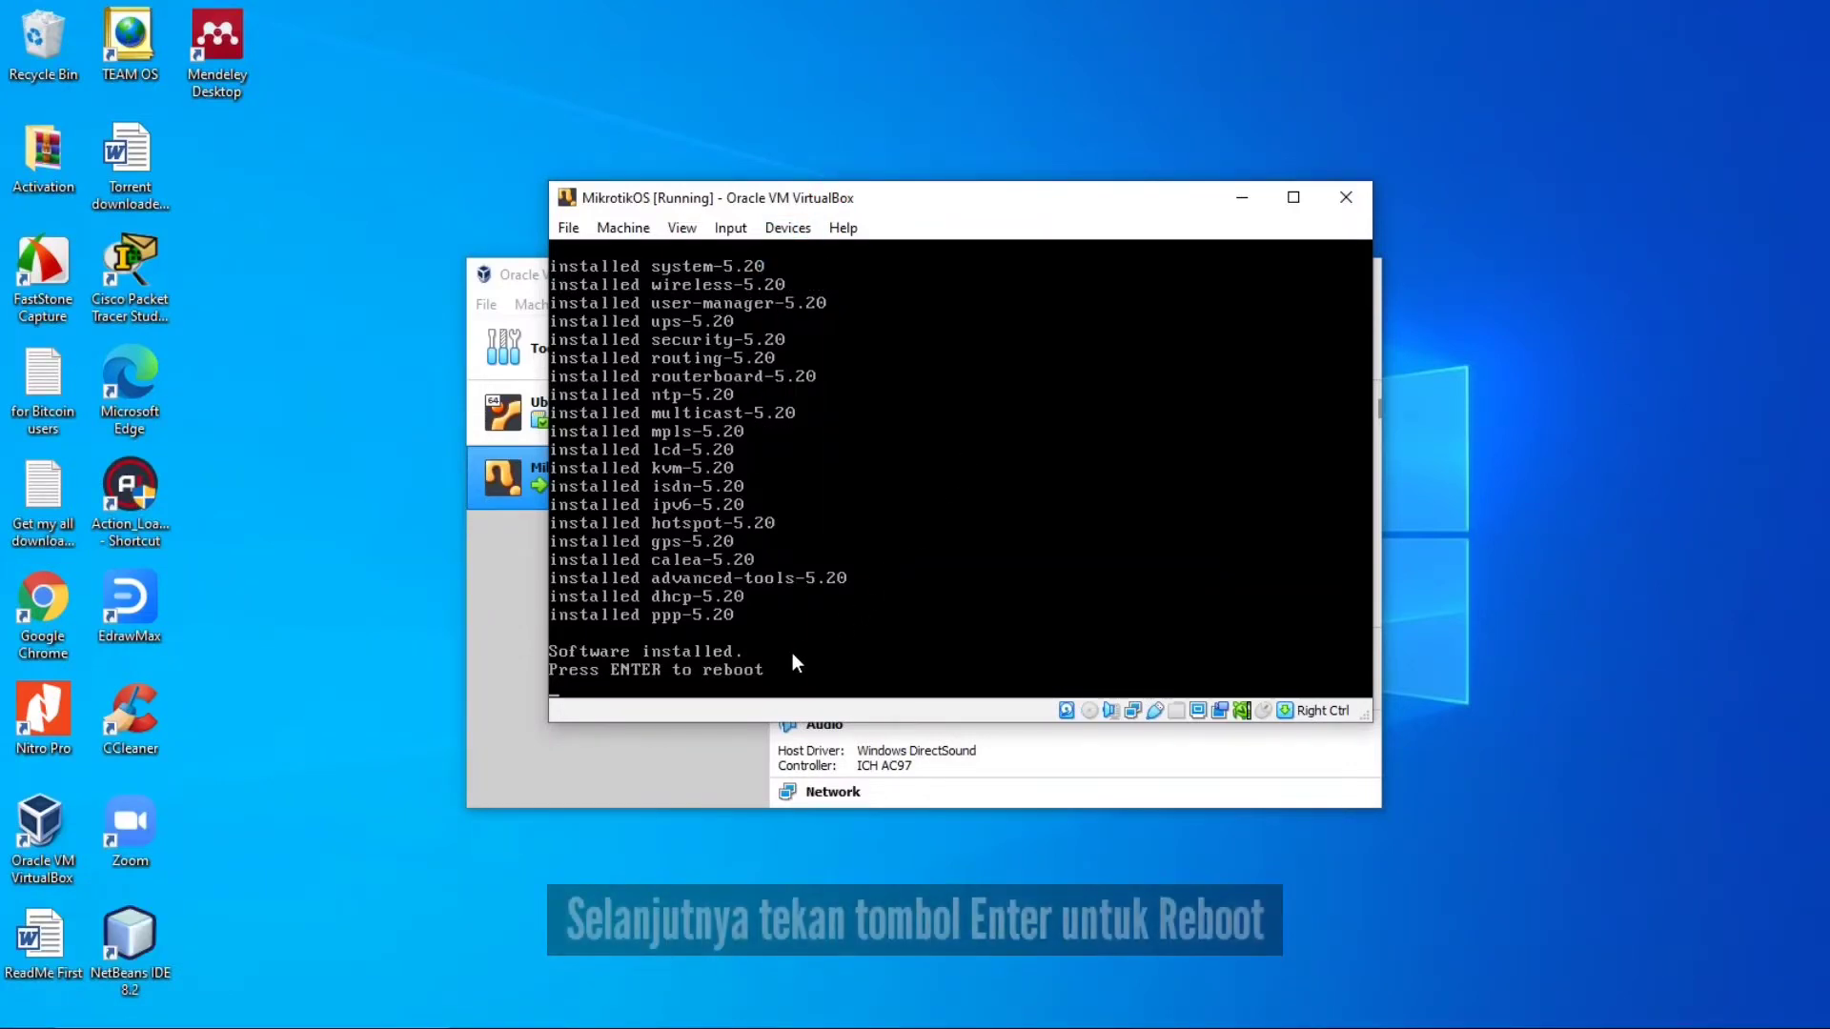
{"action": "key", "text": "Return"}
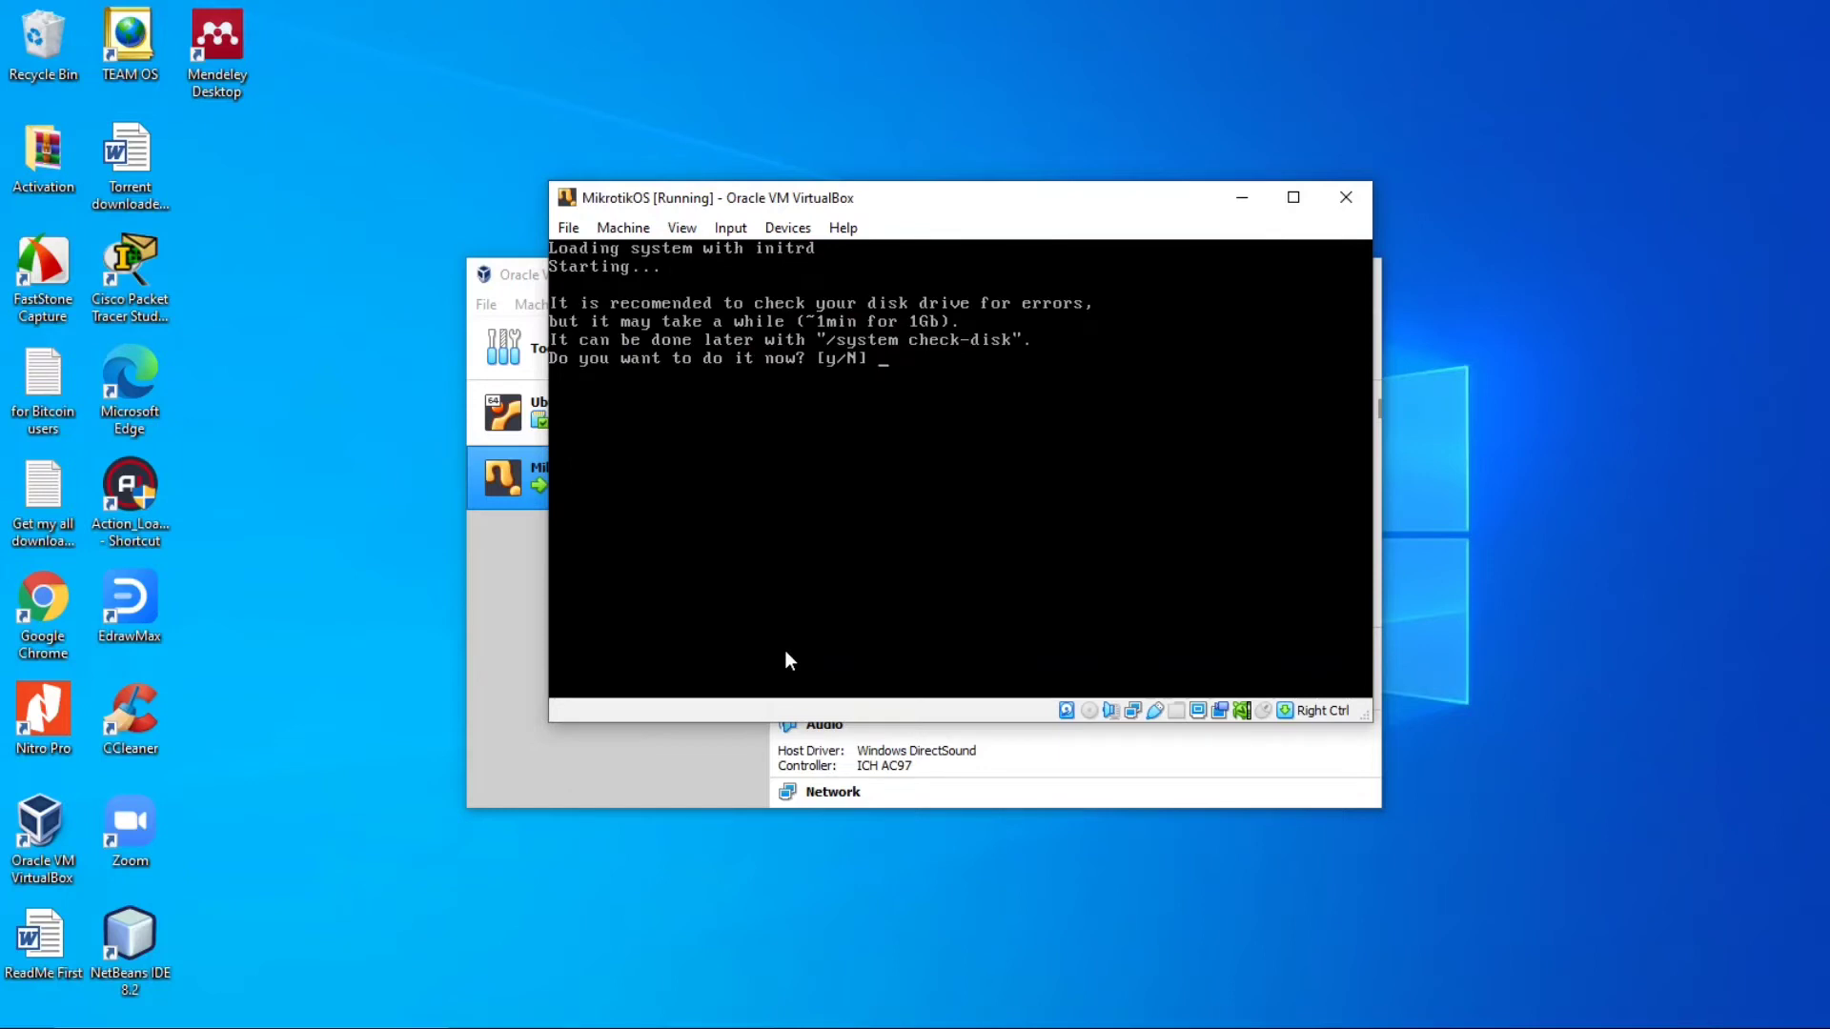
Step: Answer yes to the disk check and log in to the RouterOS console as admin, leaving the password blank
{"action": "type", "text": "Y"}
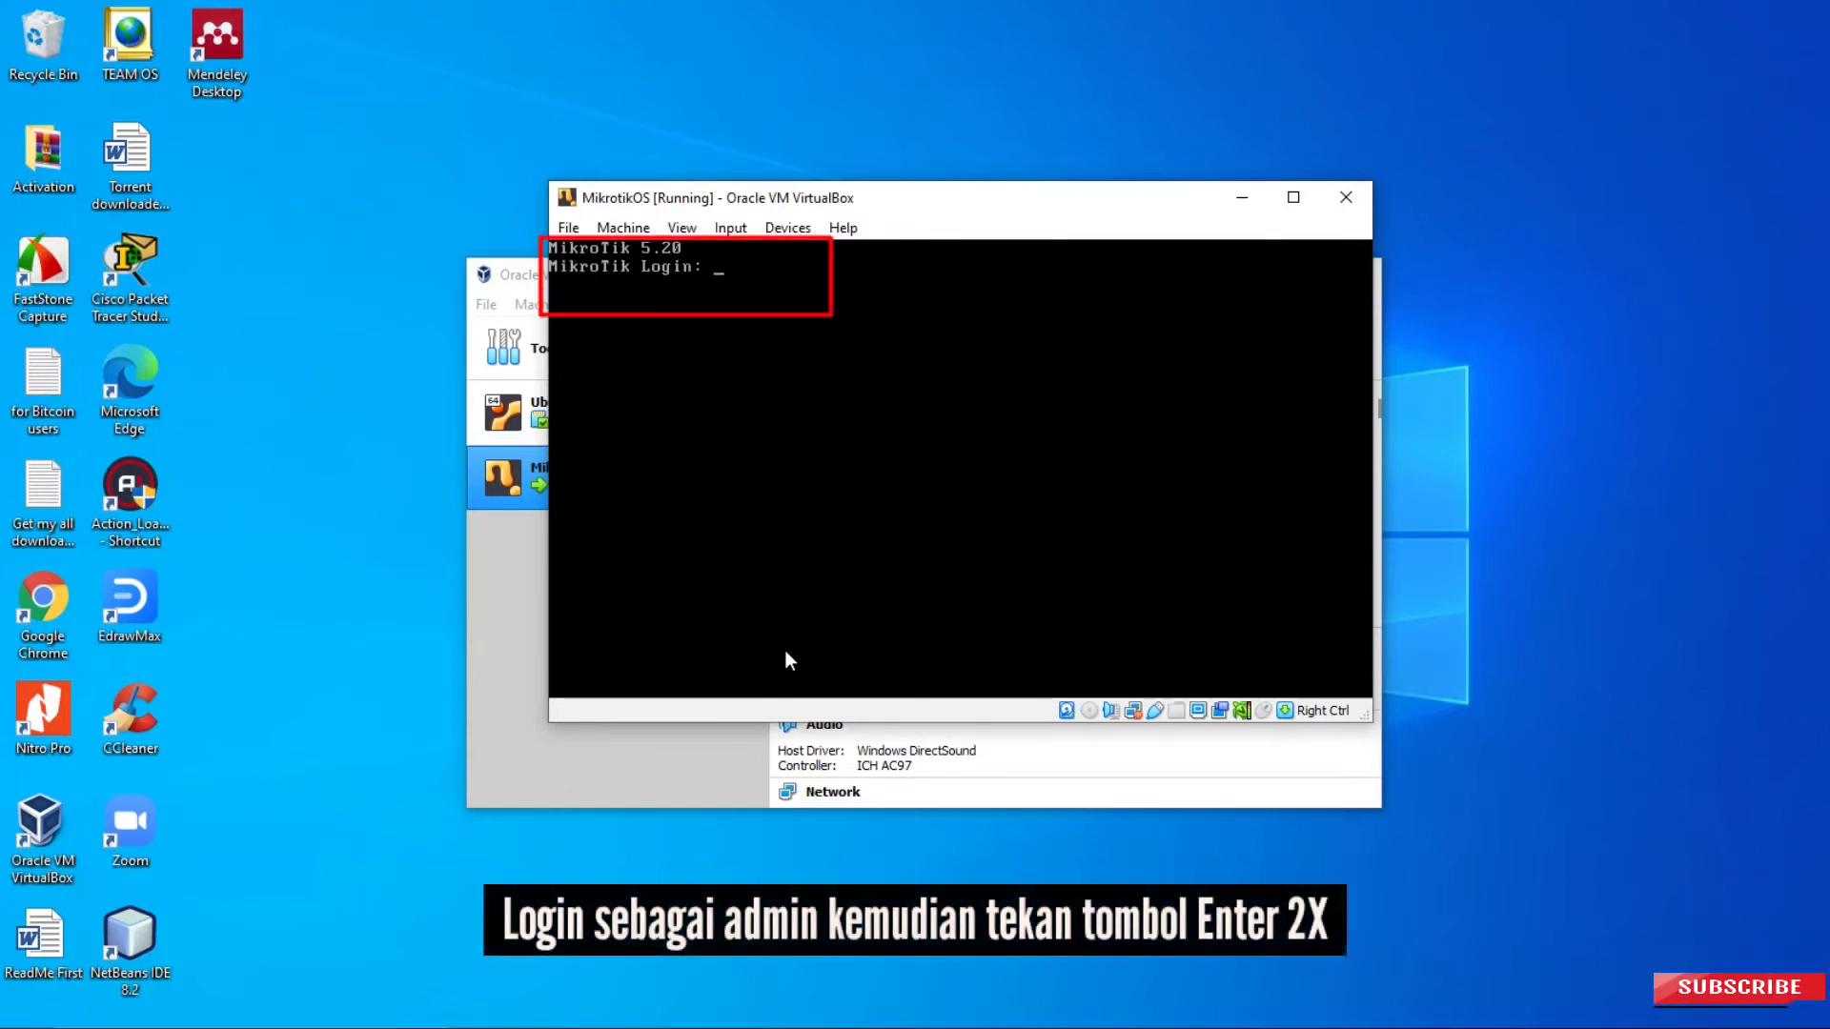
{"action": "type", "text": "min"}
{"action": "key", "text": "Return"}
{"action": "key", "text": "Return"}
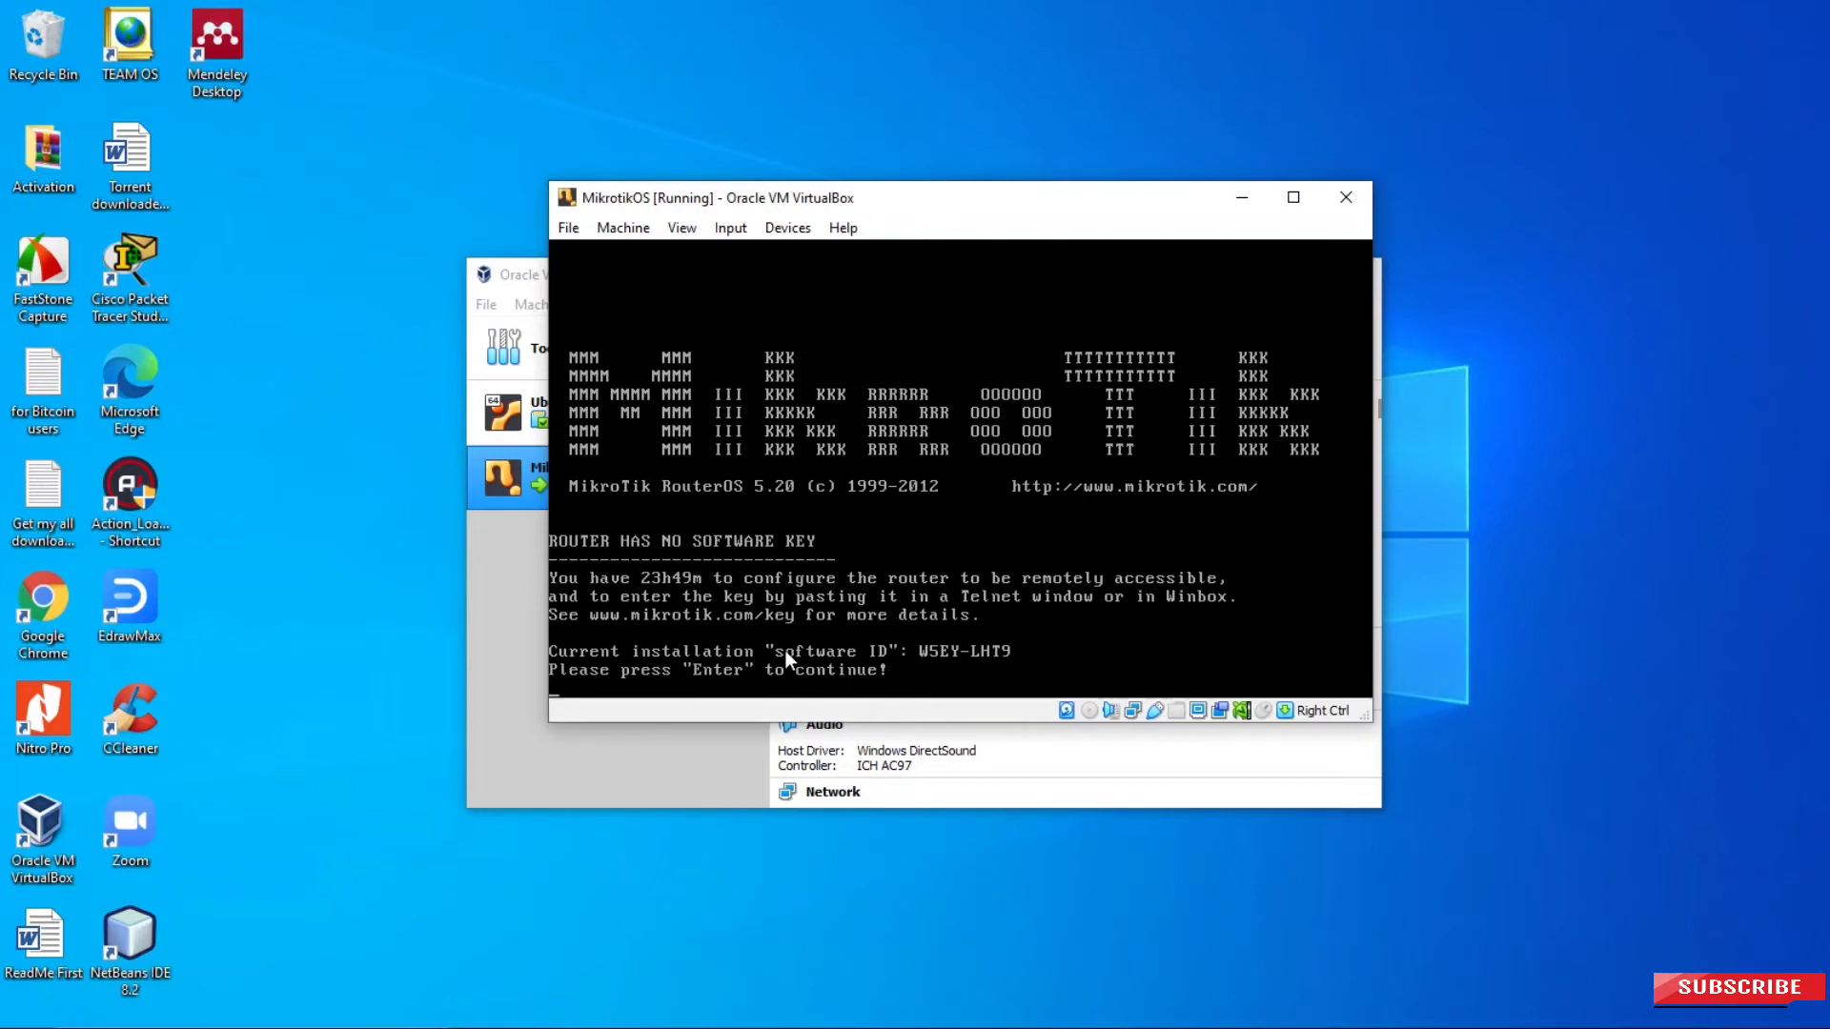
{"action": "key", "text": "Return"}
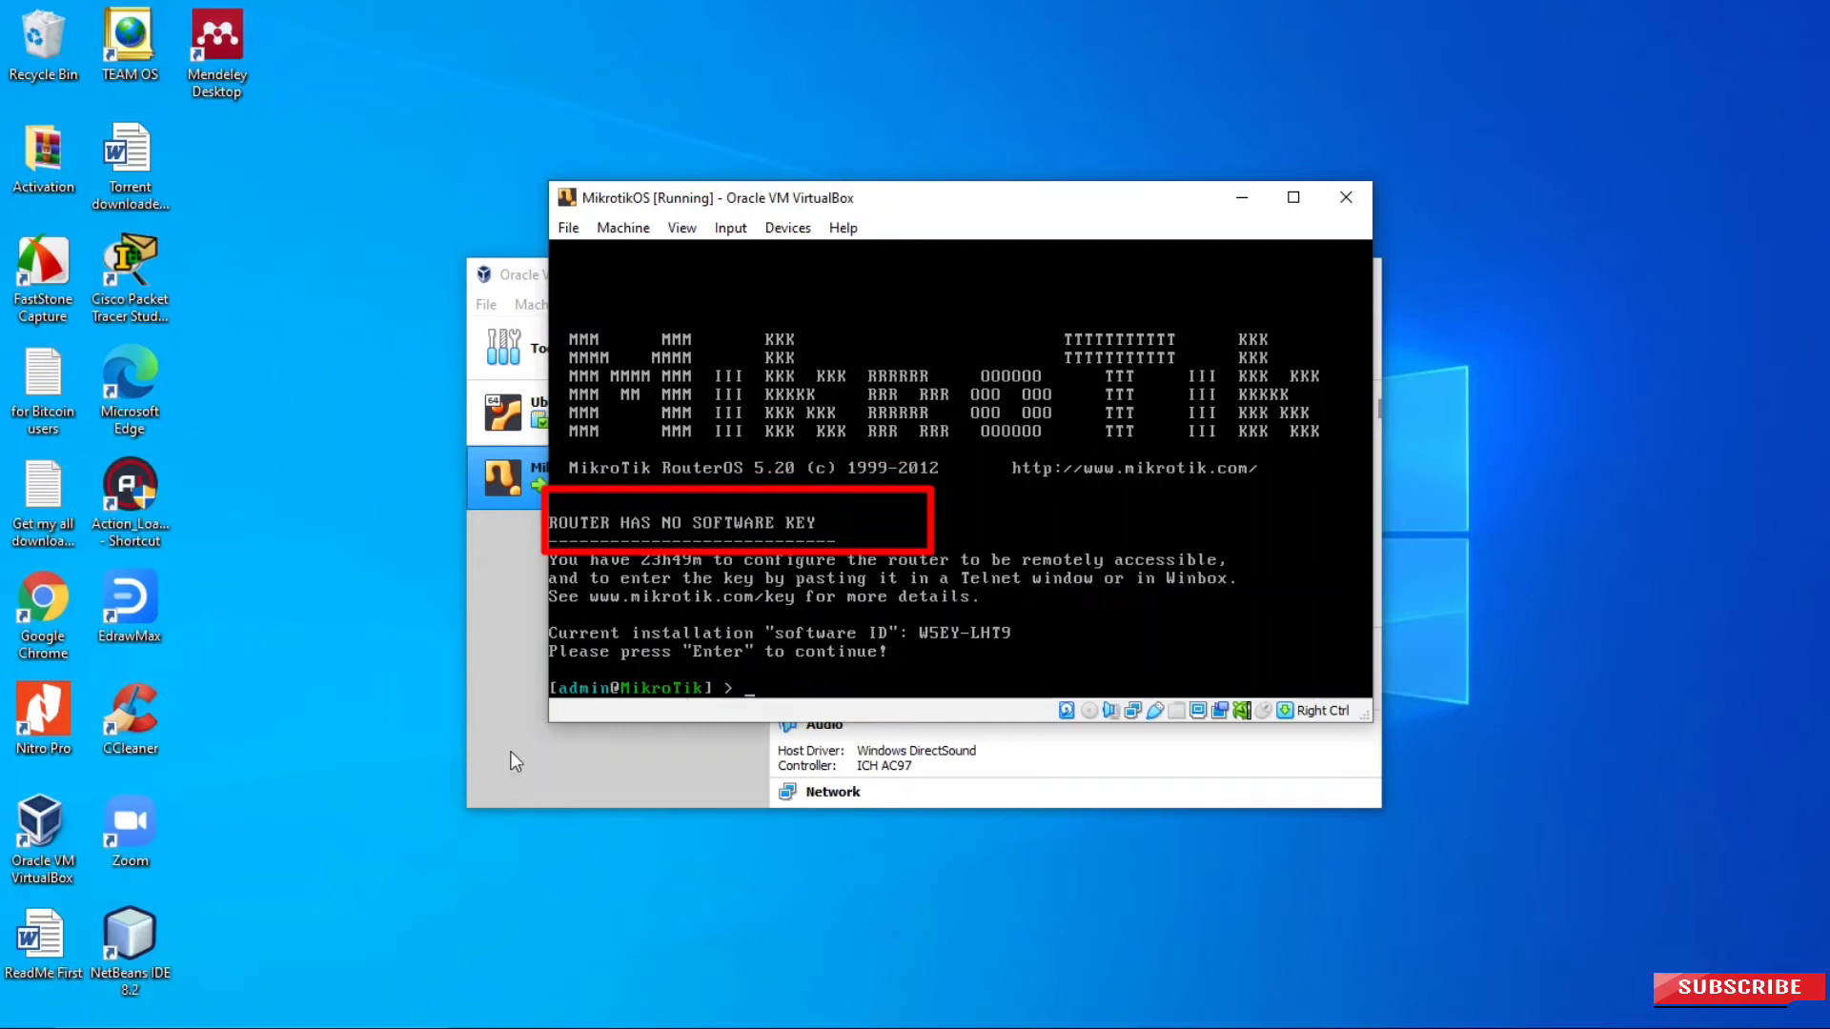
Step: Search Windows for winbox.exe, launch it, and dismiss the Windows Security notification
{"action": "mouse_move", "coordinate": [19, 1022]}
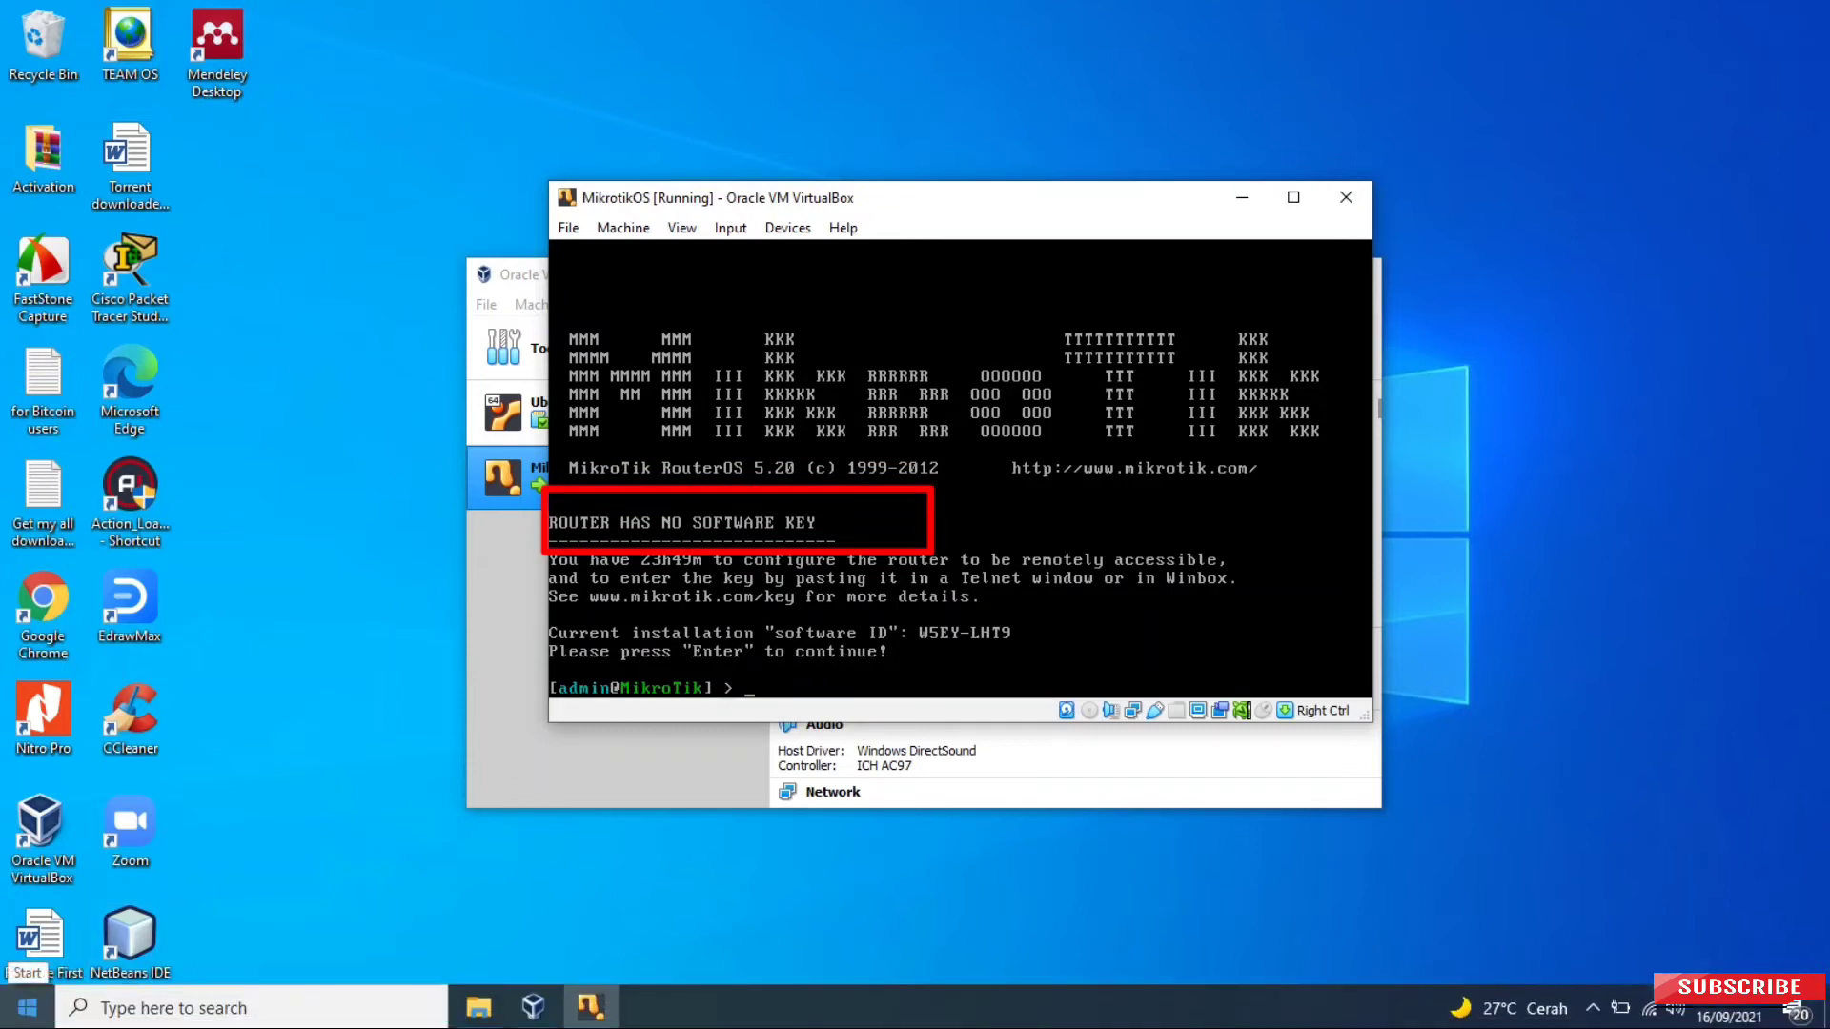
{"action": "left_click", "coordinate": [21, 1018]}
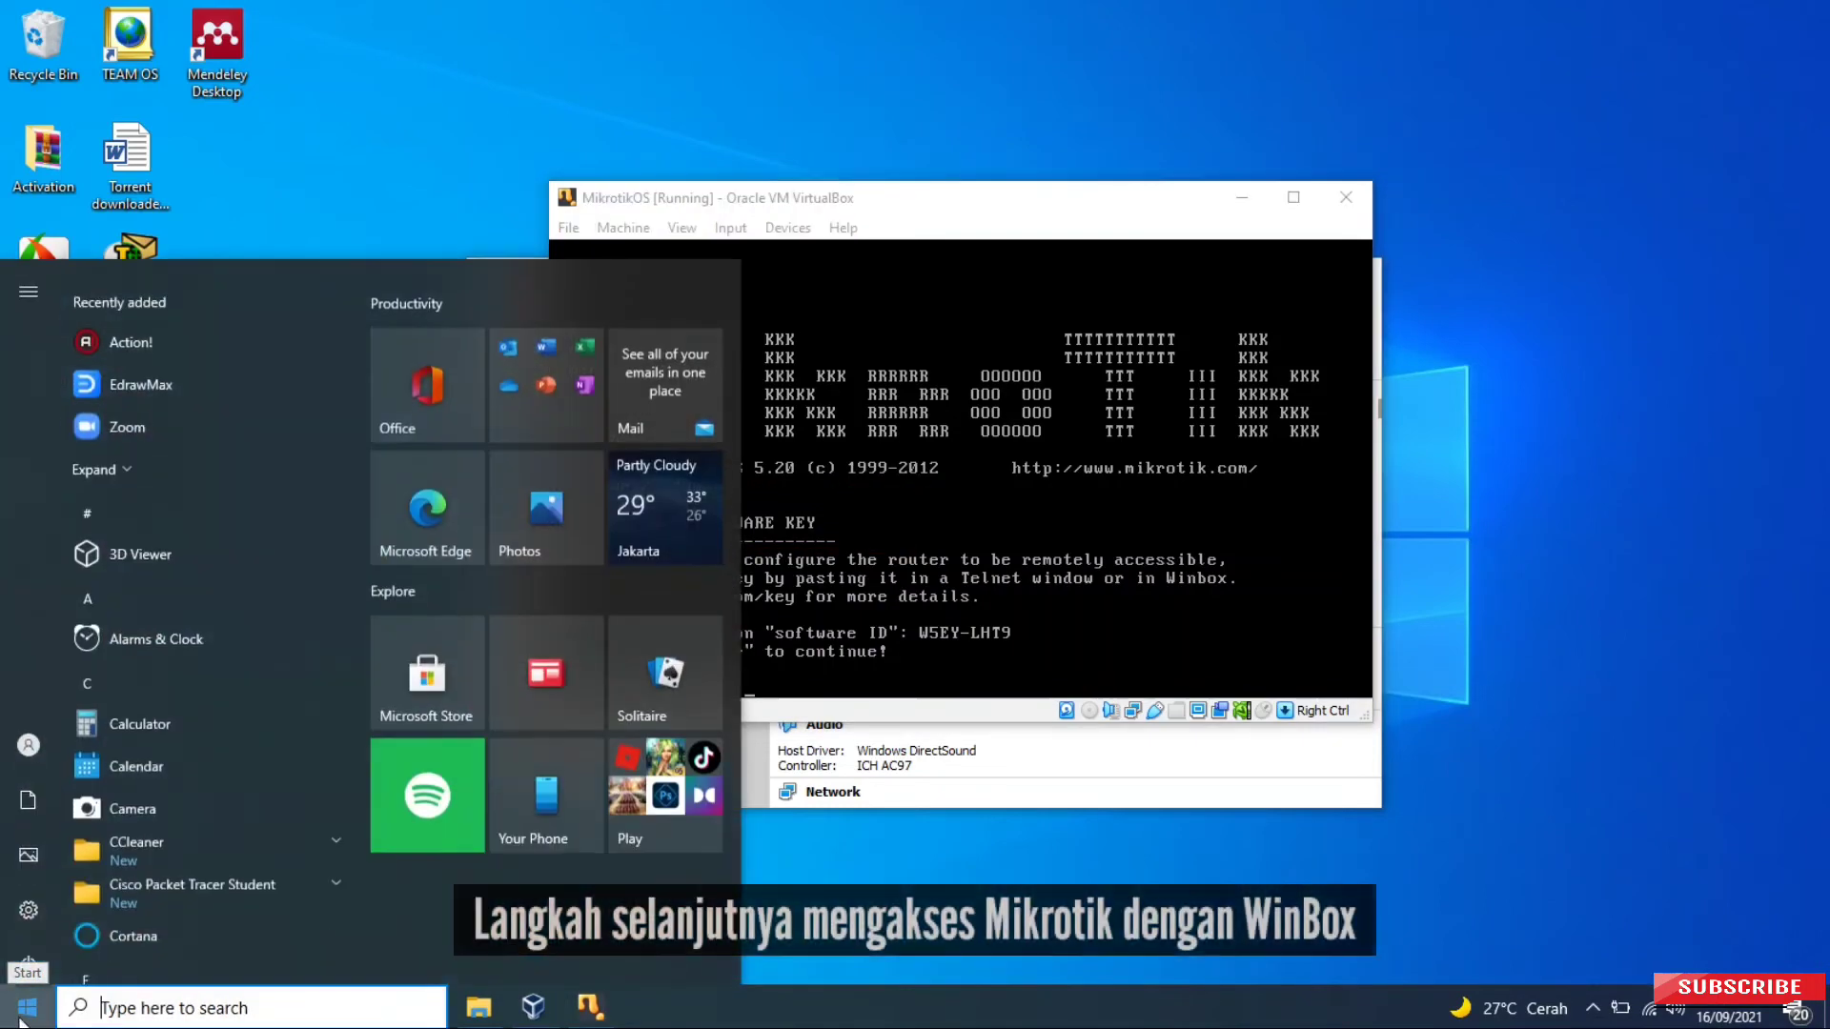
{"action": "type", "text": "win"}
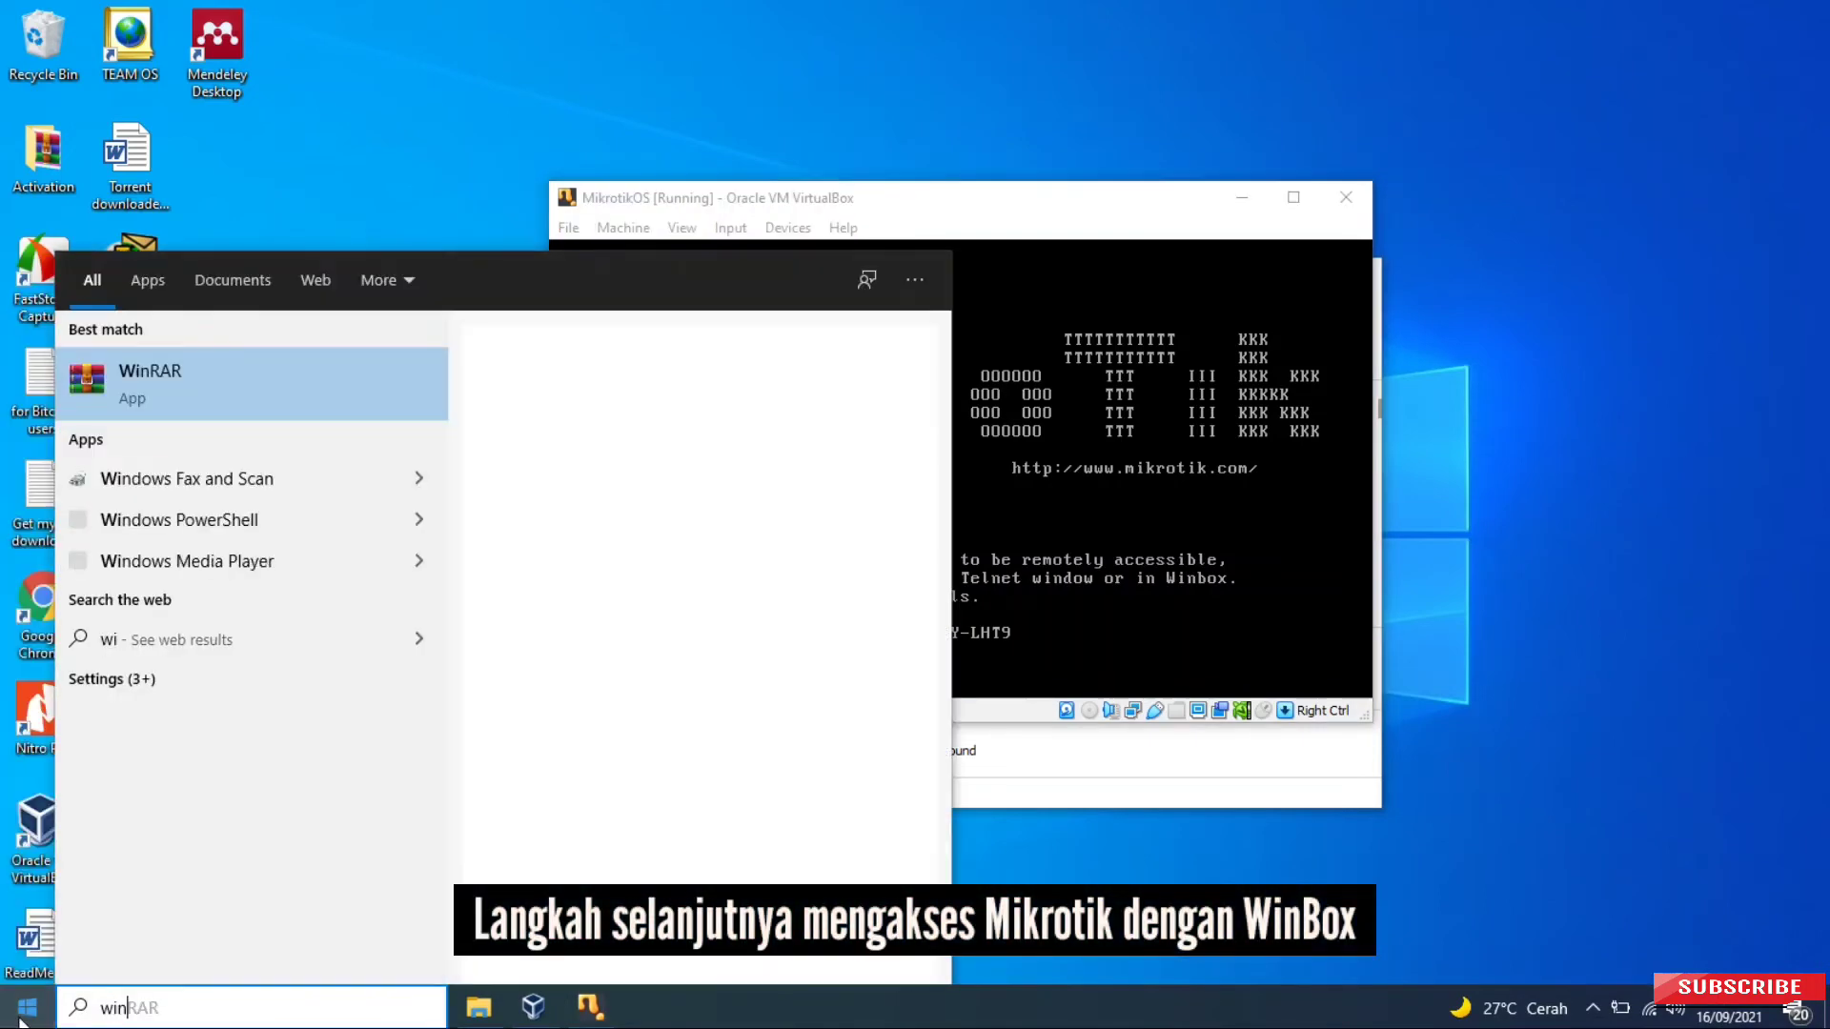
{"action": "type", "text": "b"}
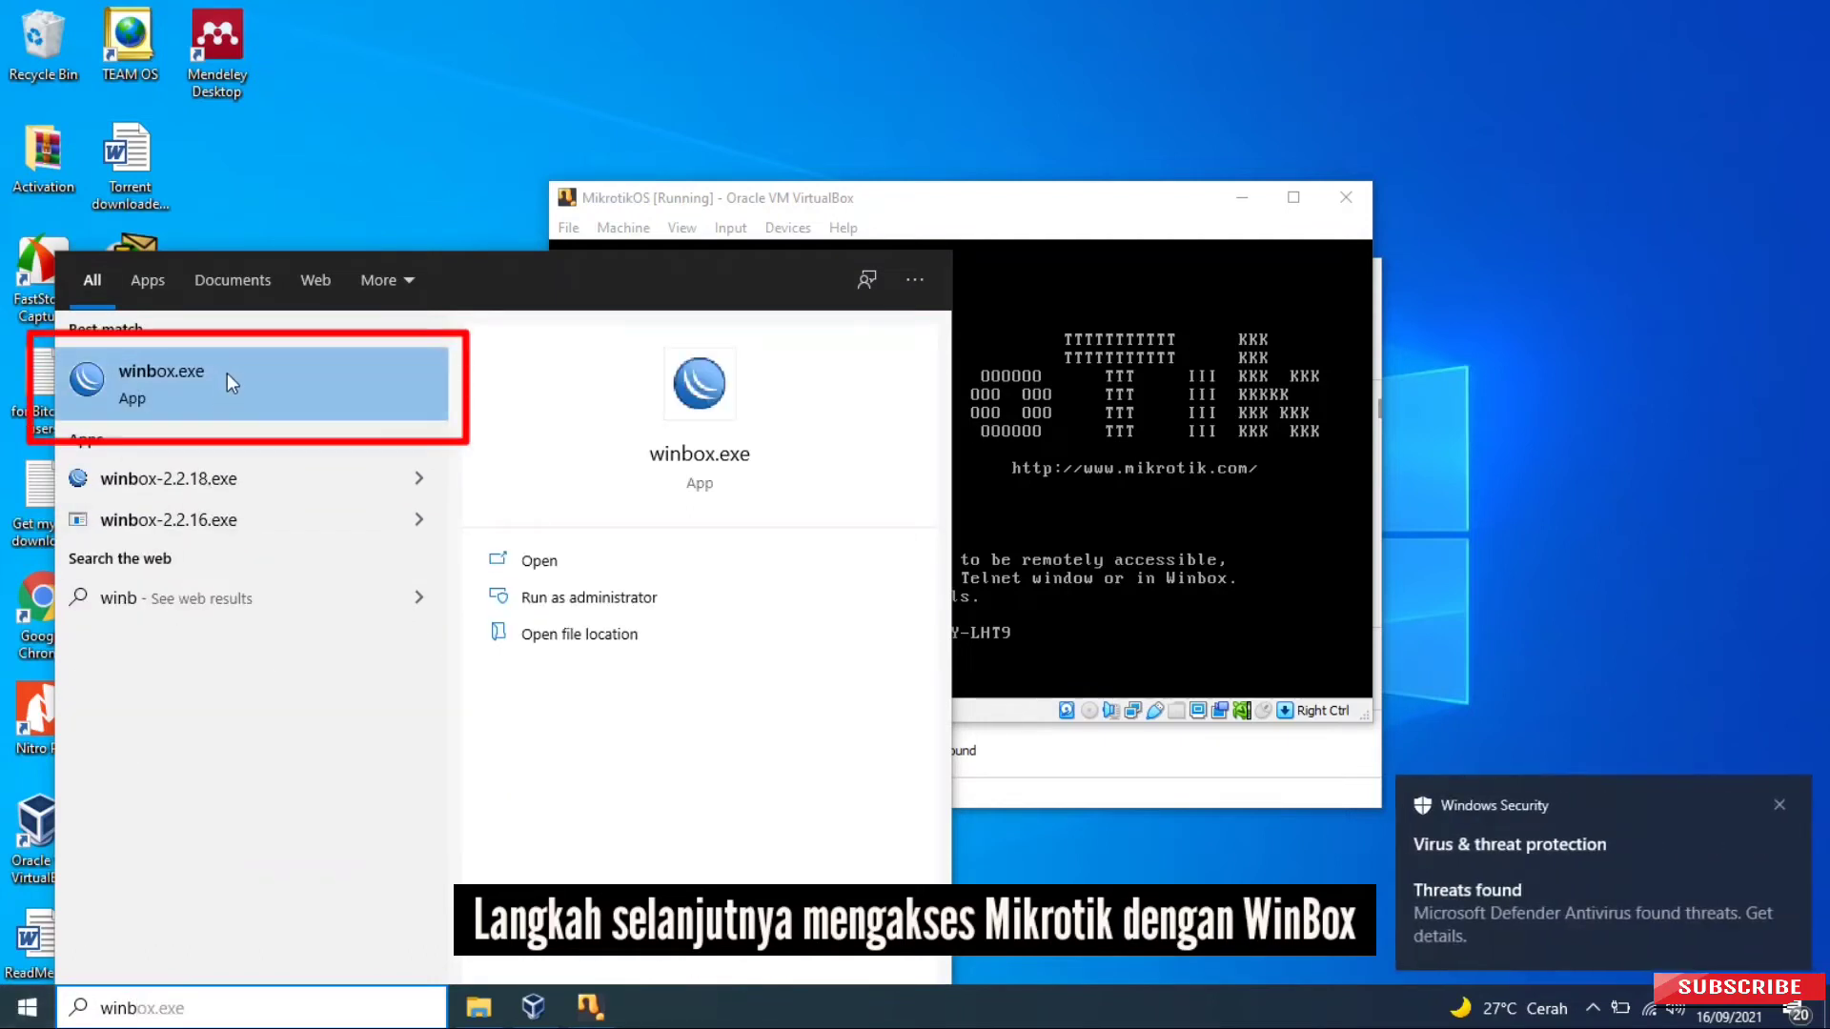
{"action": "left_click", "coordinate": [229, 382]}
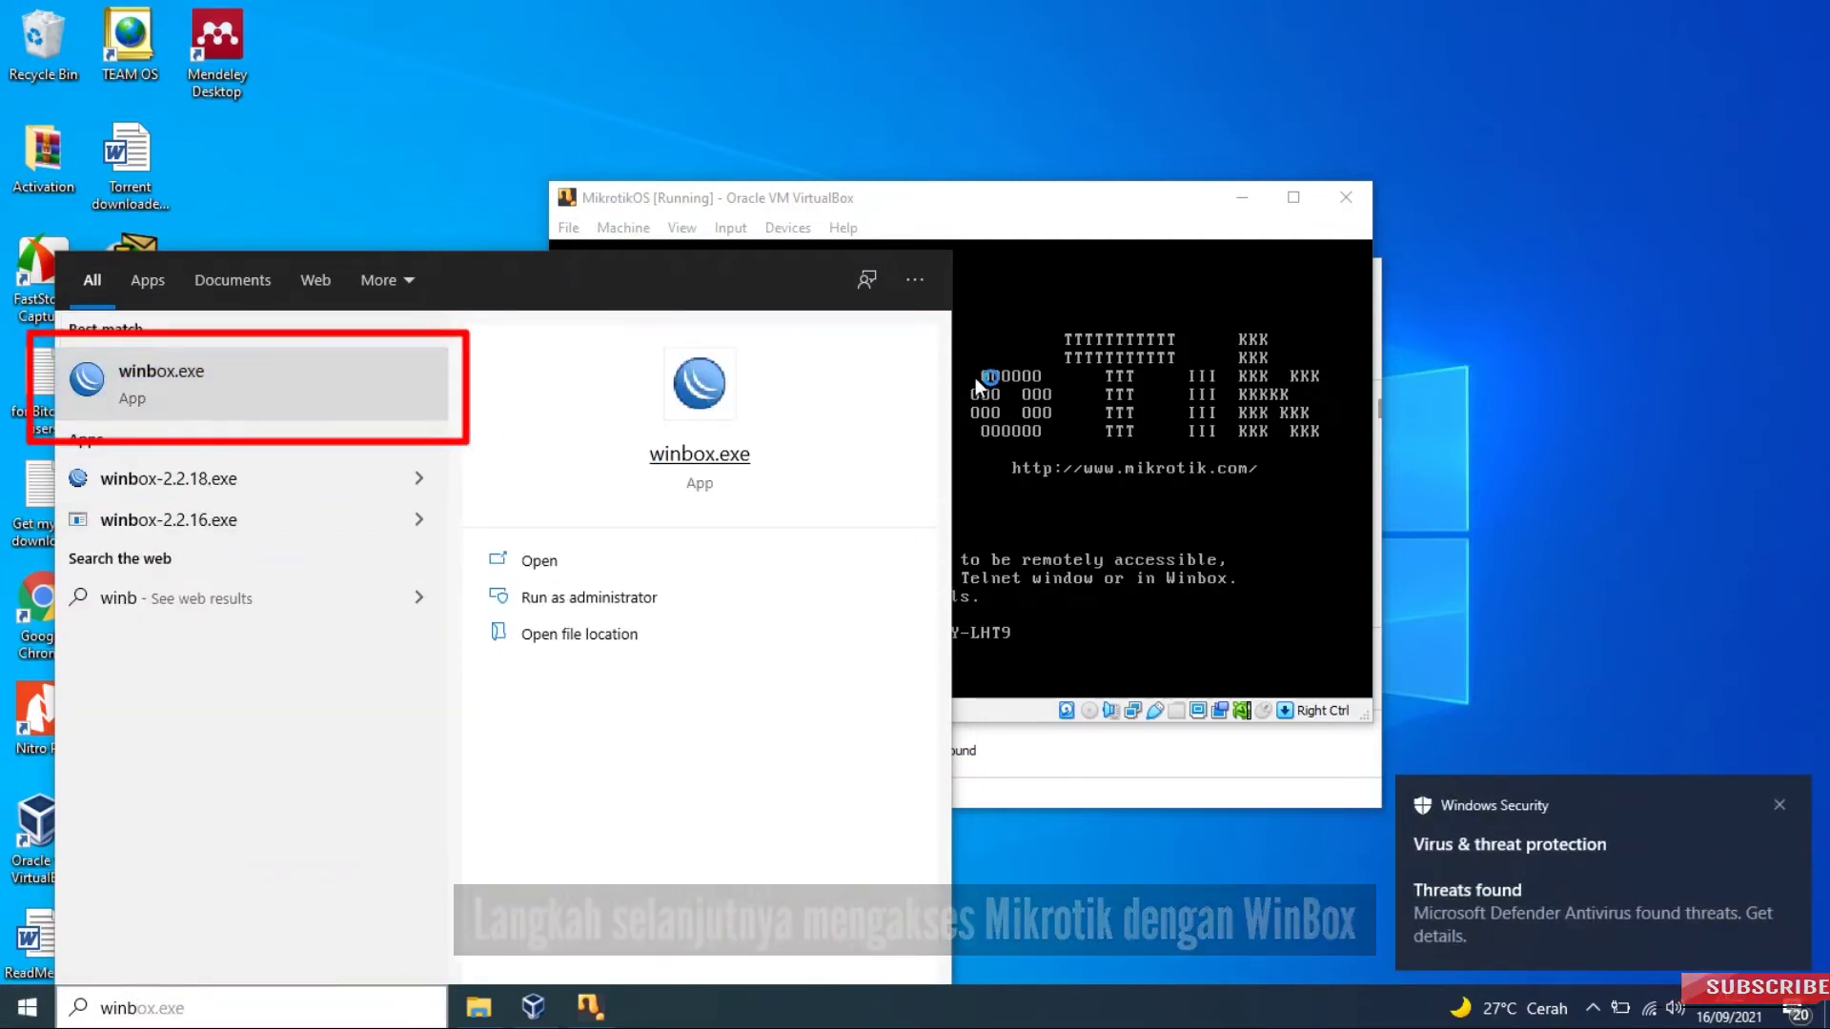
{"action": "left_click", "coordinate": [1776, 803]}
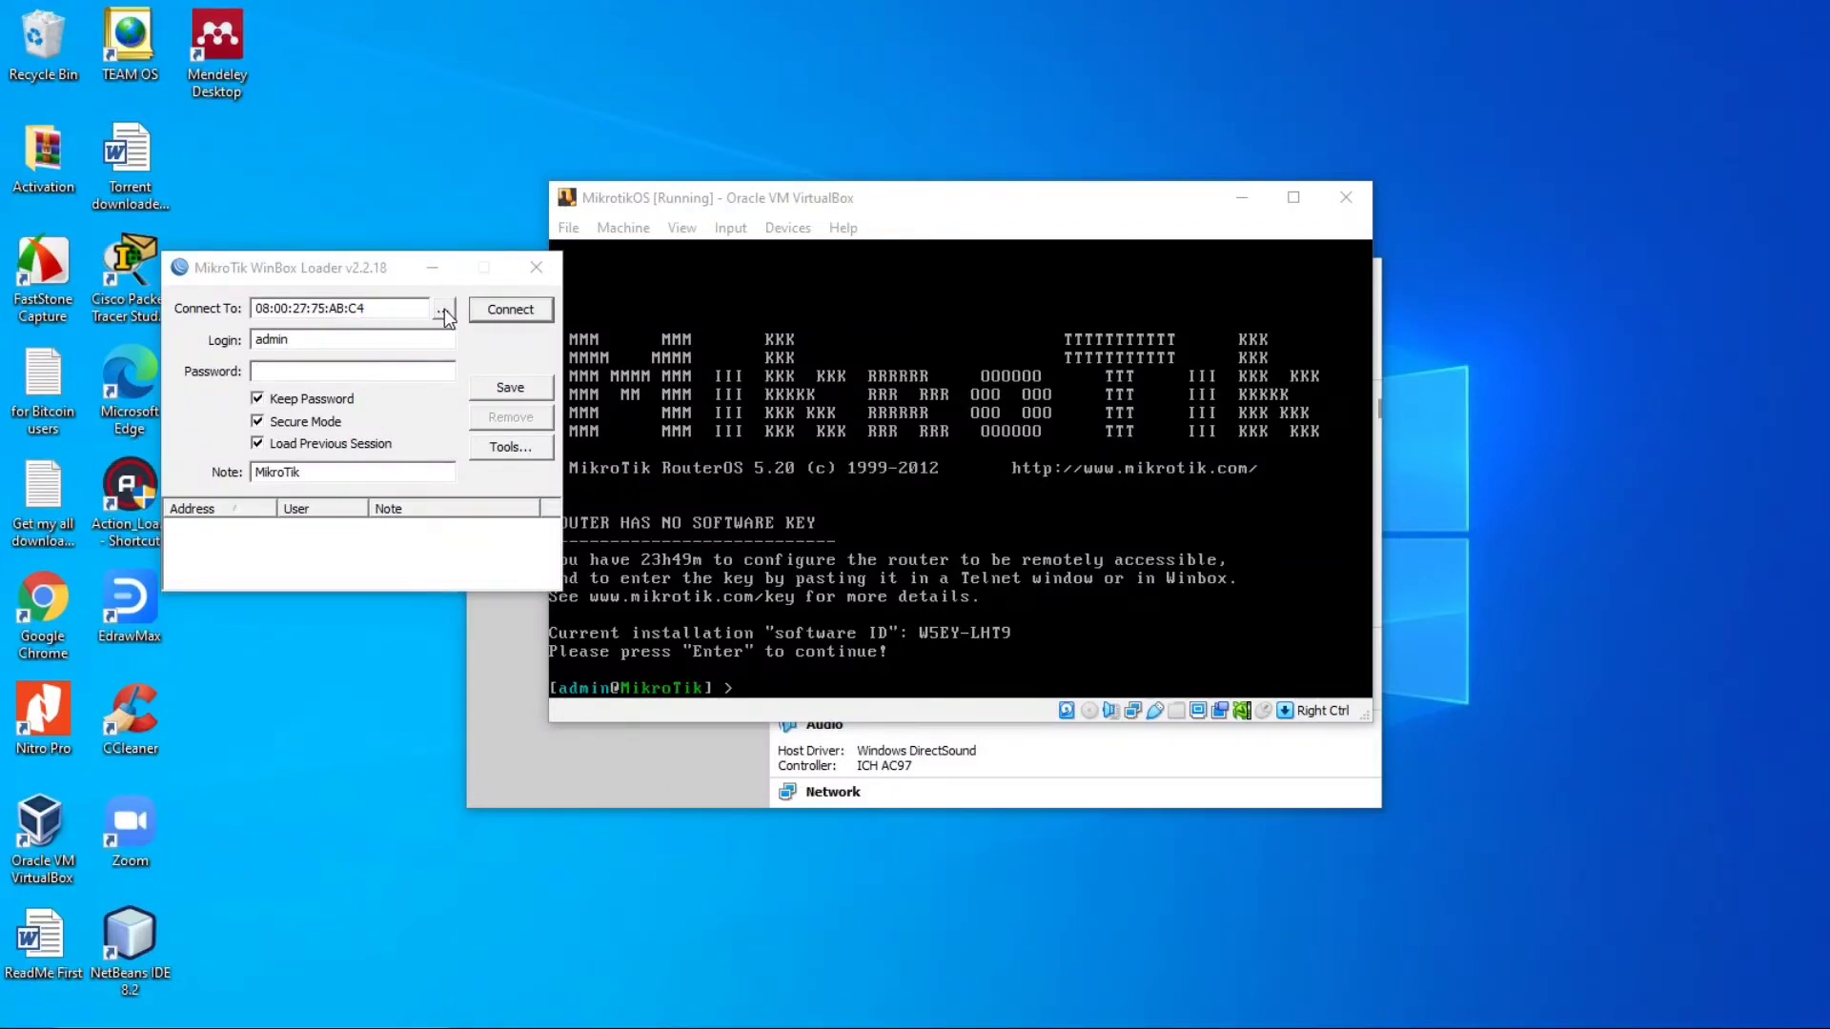
Step: Pick the discovered MikroTik router entry with the fe80 IPv6 address in the WinBox Loader and connect as admin
{"action": "left_click", "coordinate": [444, 309]}
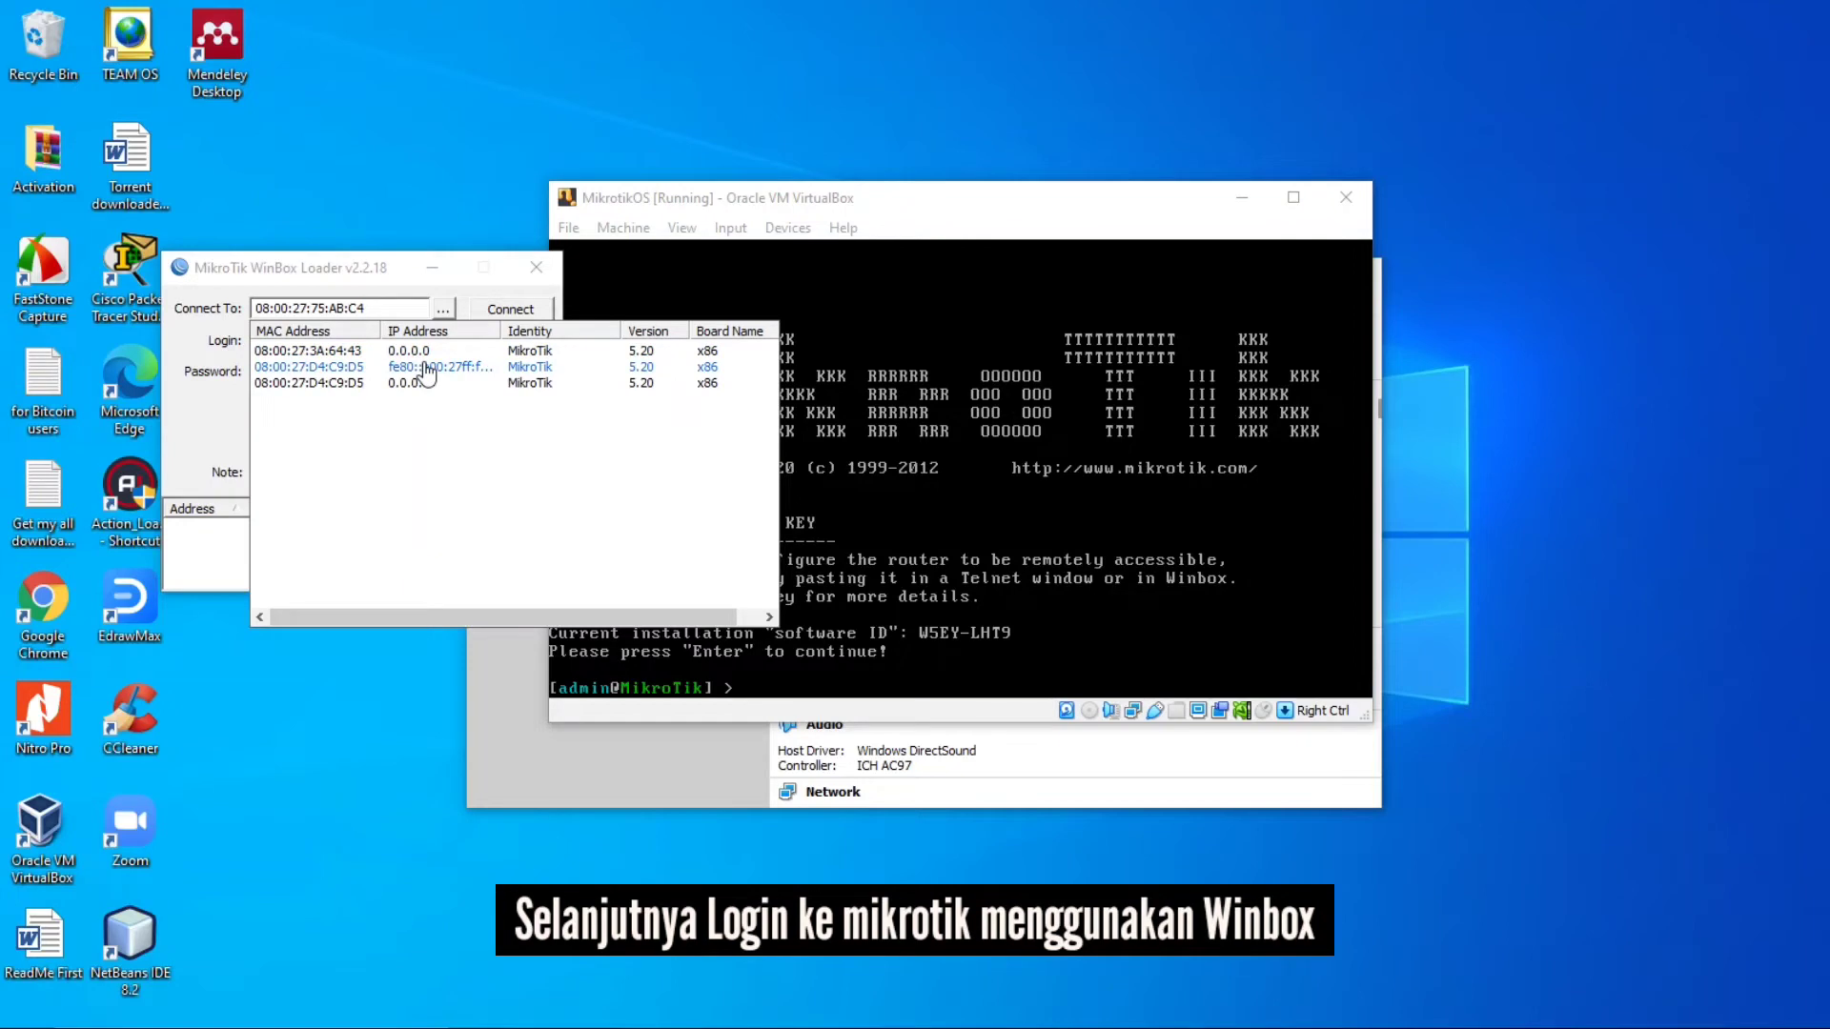
{"action": "left_click", "coordinate": [427, 369]}
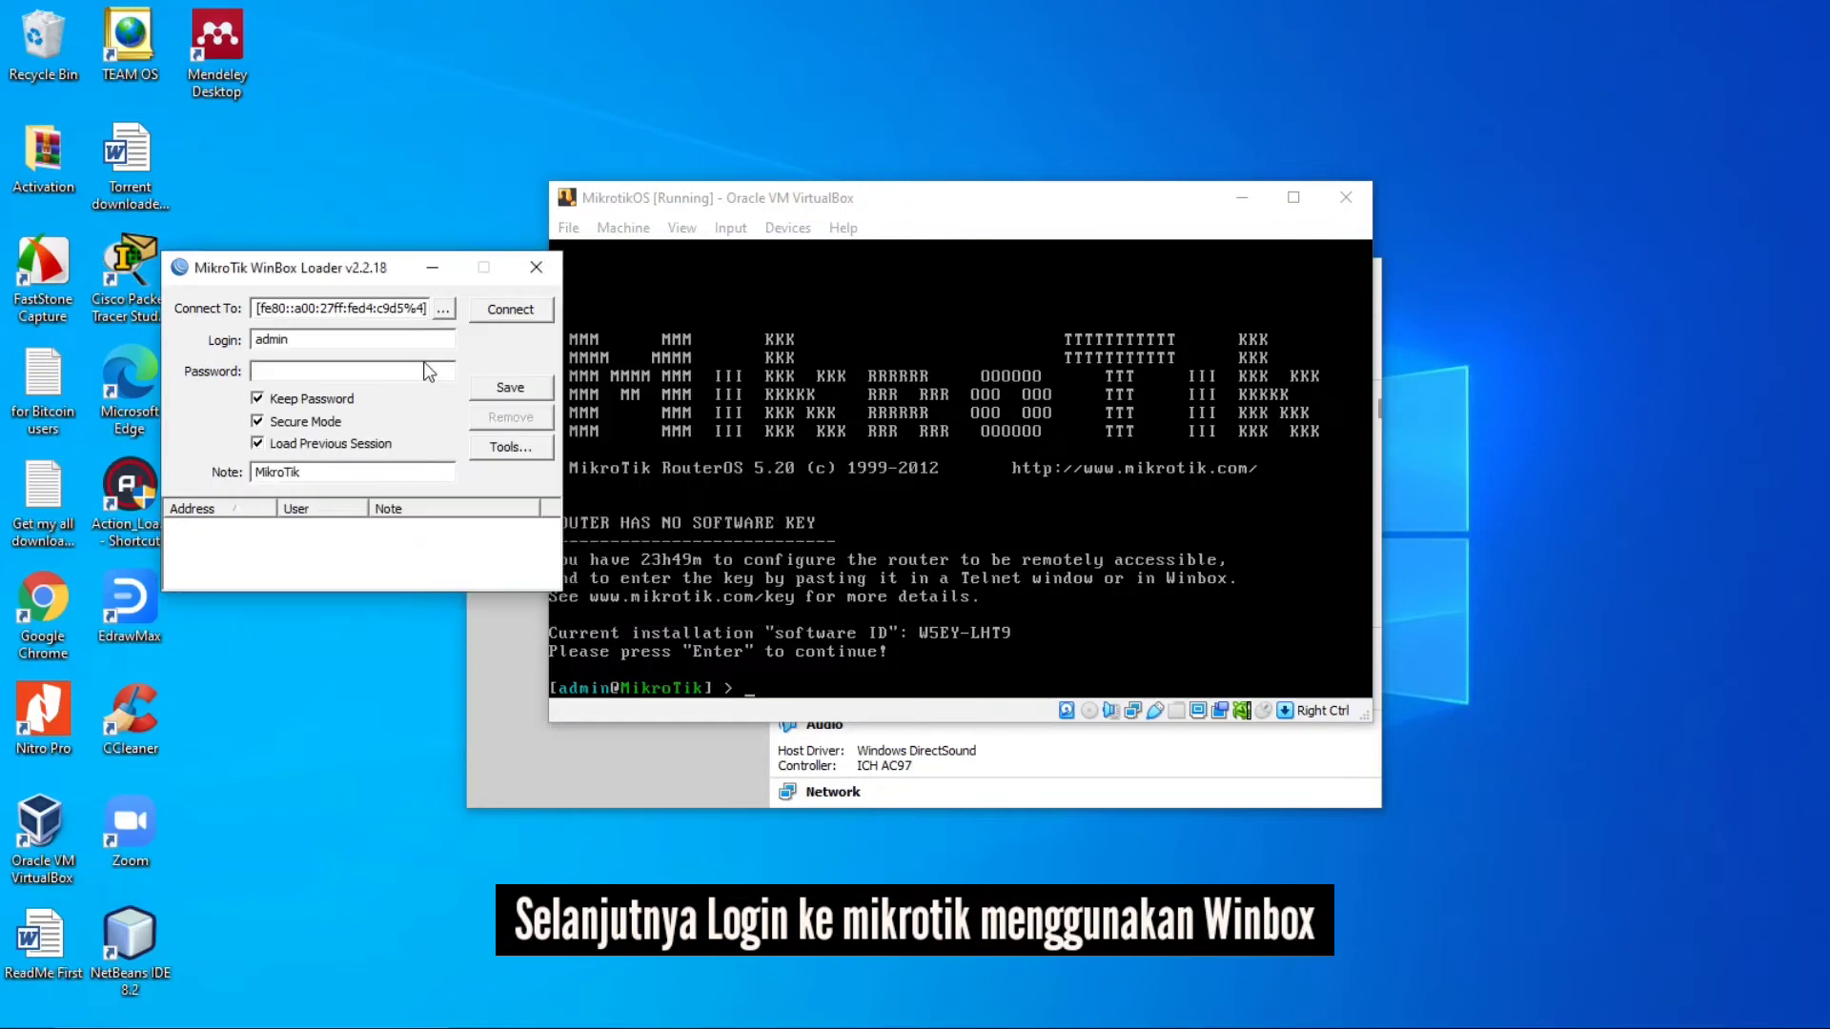
{"action": "left_click", "coordinate": [511, 310]}
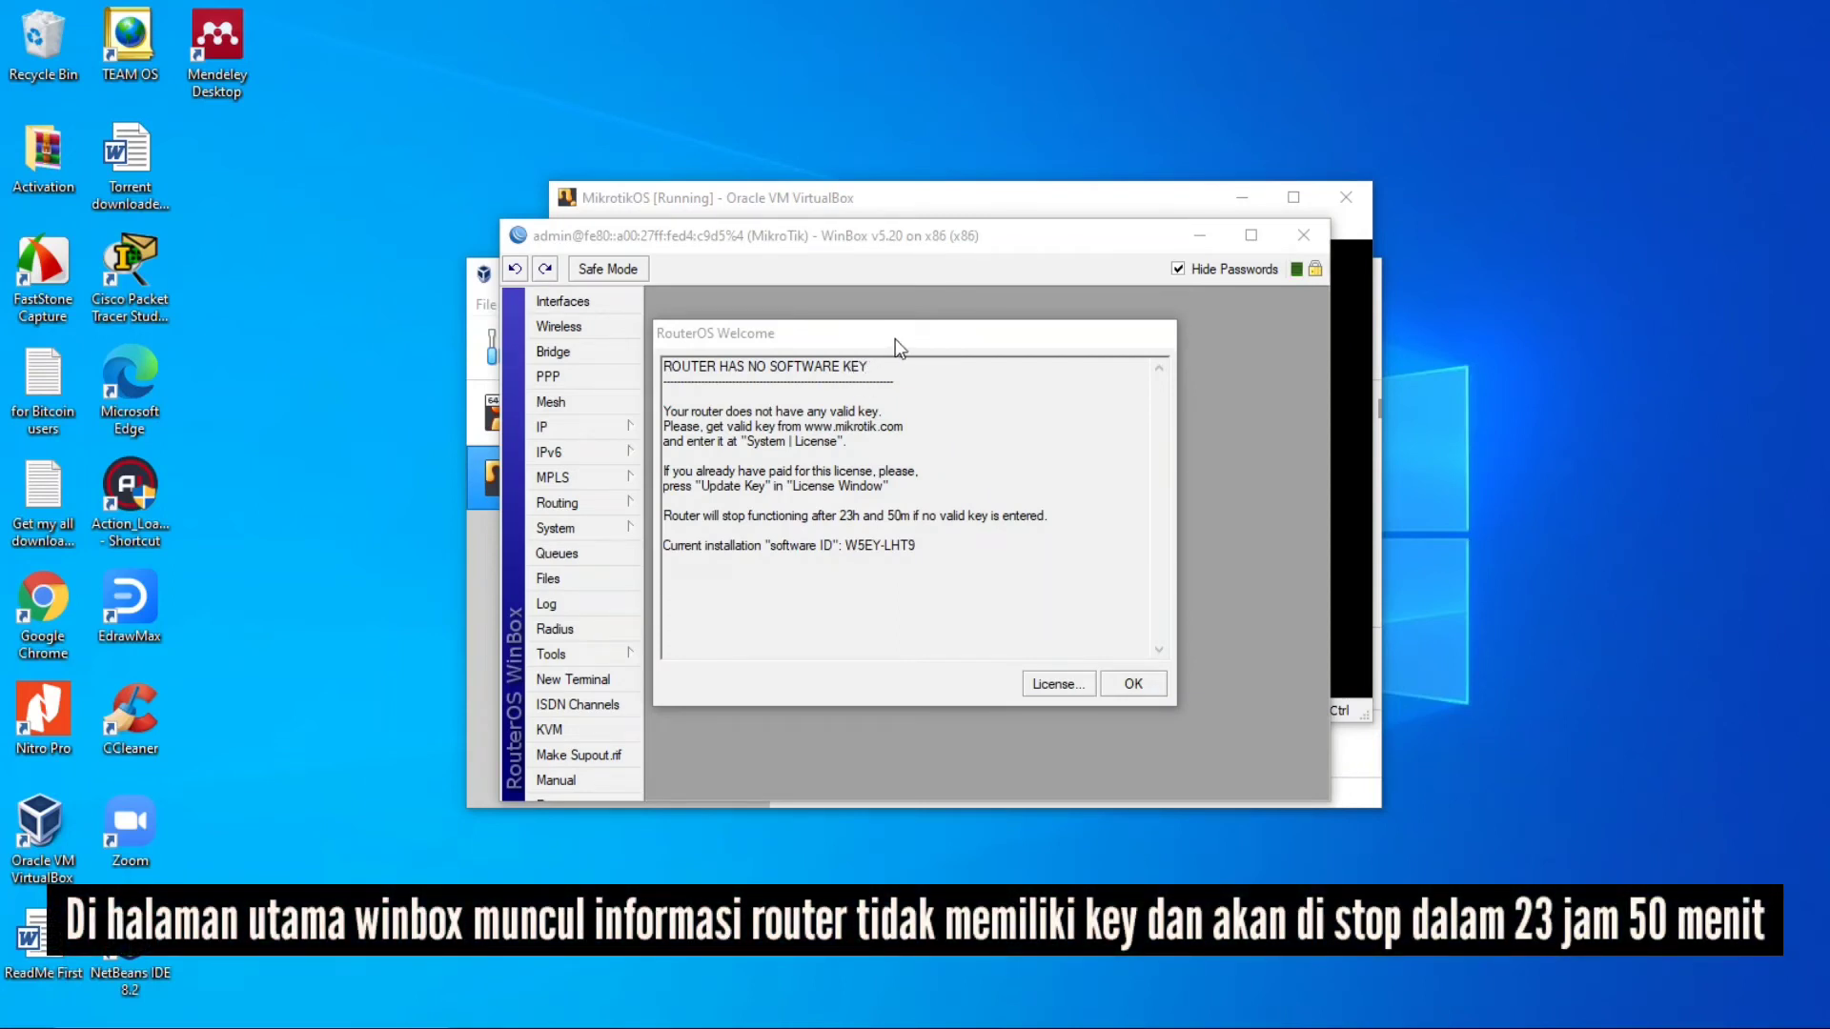
Step: Move the RouterOS Welcome, WinBox and virtual machine windows apart, and open the router's system license window
{"action": "left_click_drag", "start_coordinate": [895, 343], "coordinate": [1479, 368]}
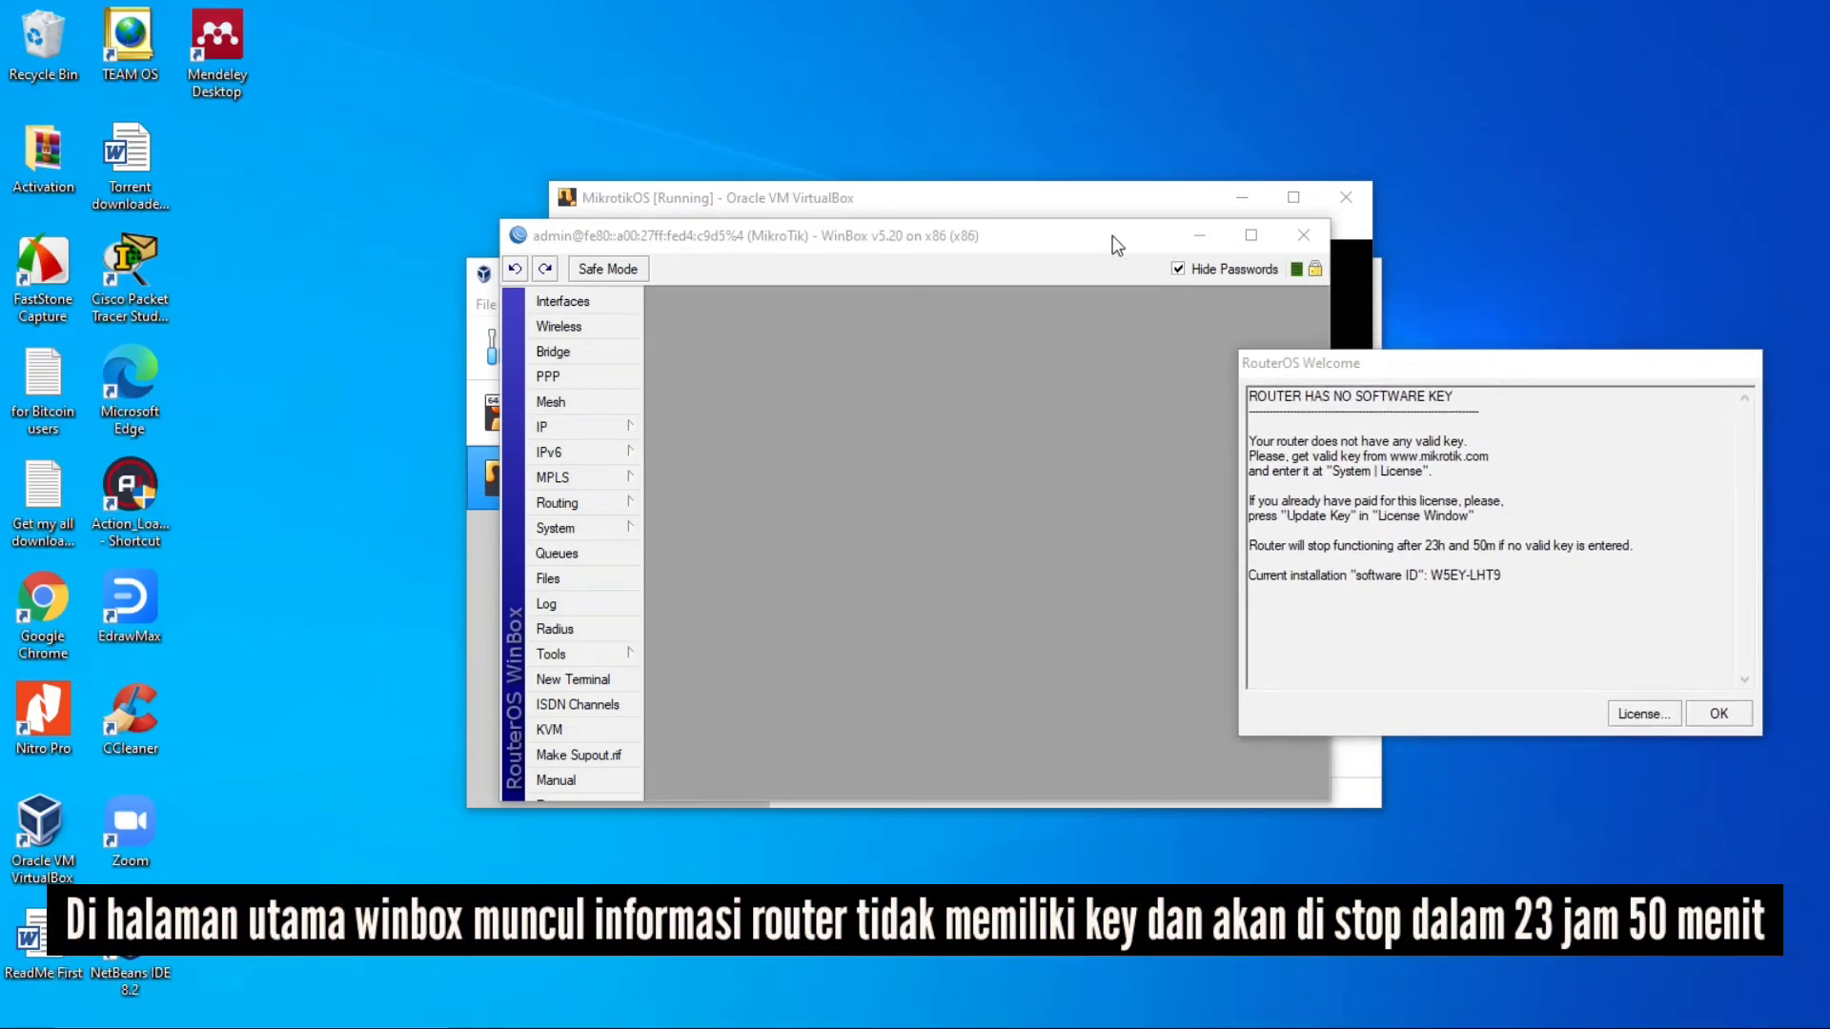
{"action": "left_click_drag", "start_coordinate": [1112, 236], "coordinate": [950, 346]}
{"action": "left_click_drag", "start_coordinate": [1027, 208], "coordinate": [1083, 172]}
{"action": "left_click", "coordinate": [1516, 358]}
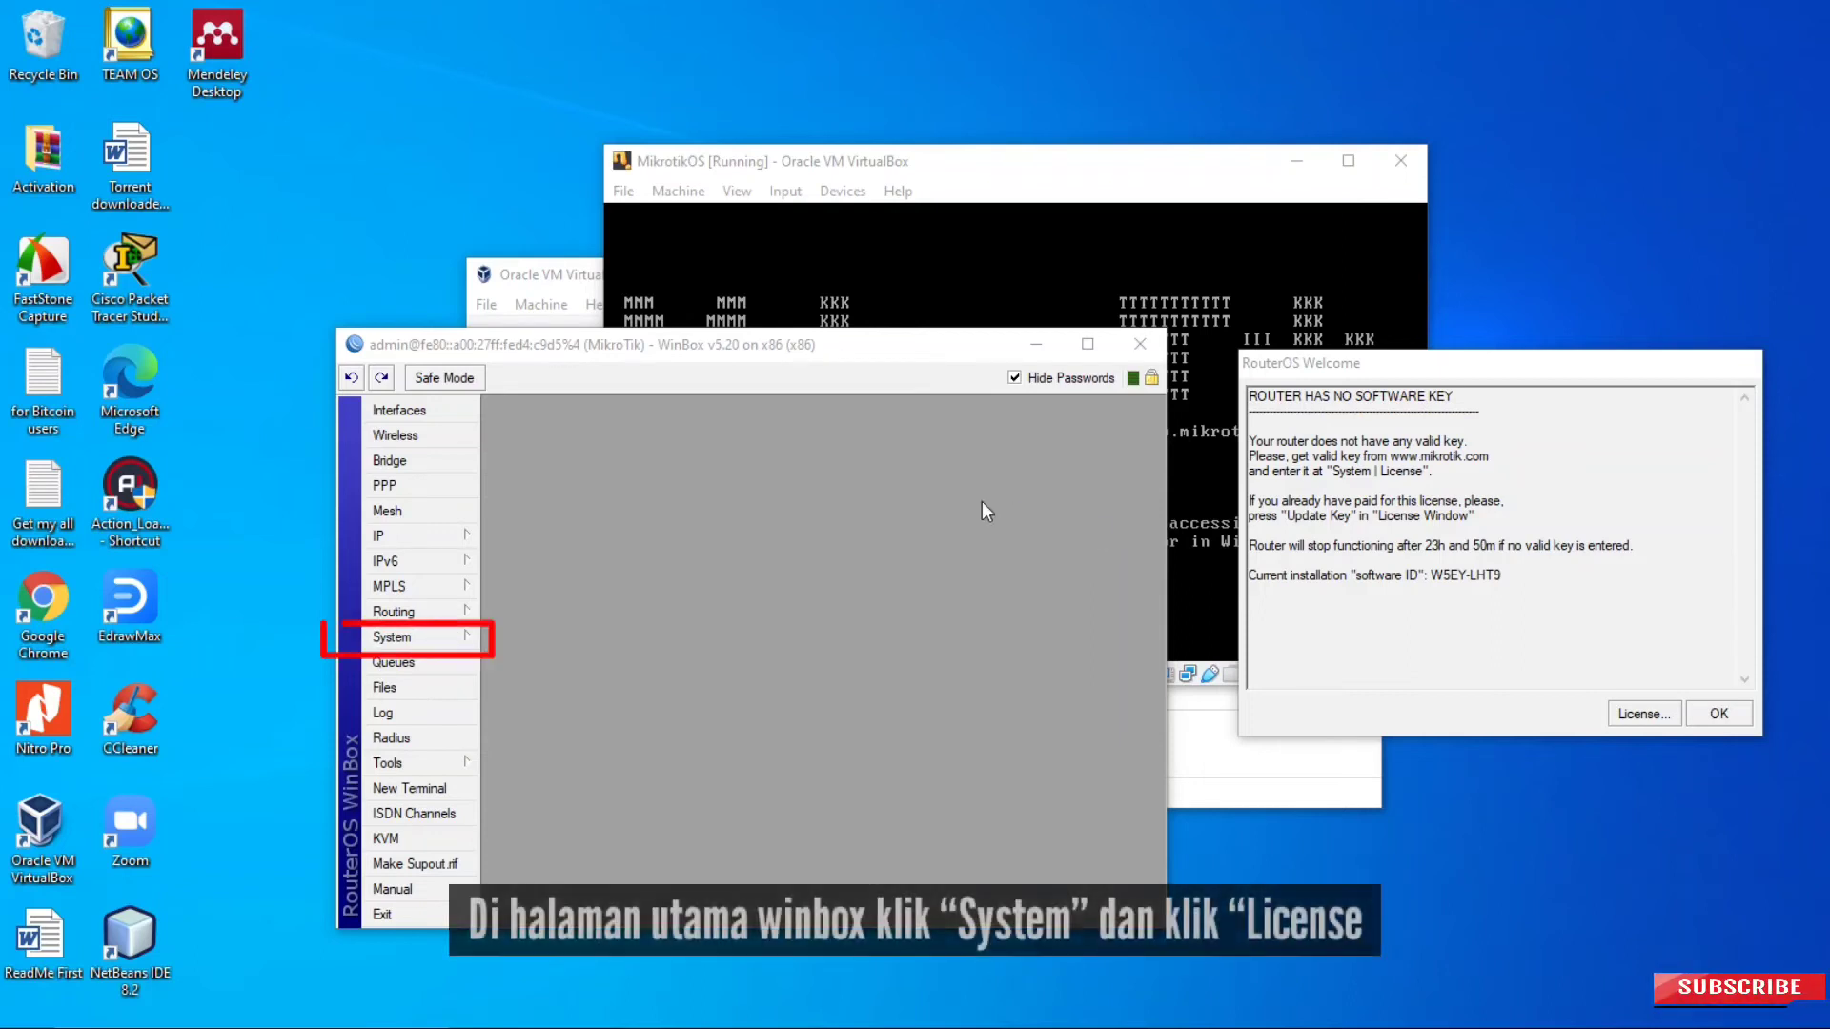
{"action": "left_click", "coordinate": [428, 632]}
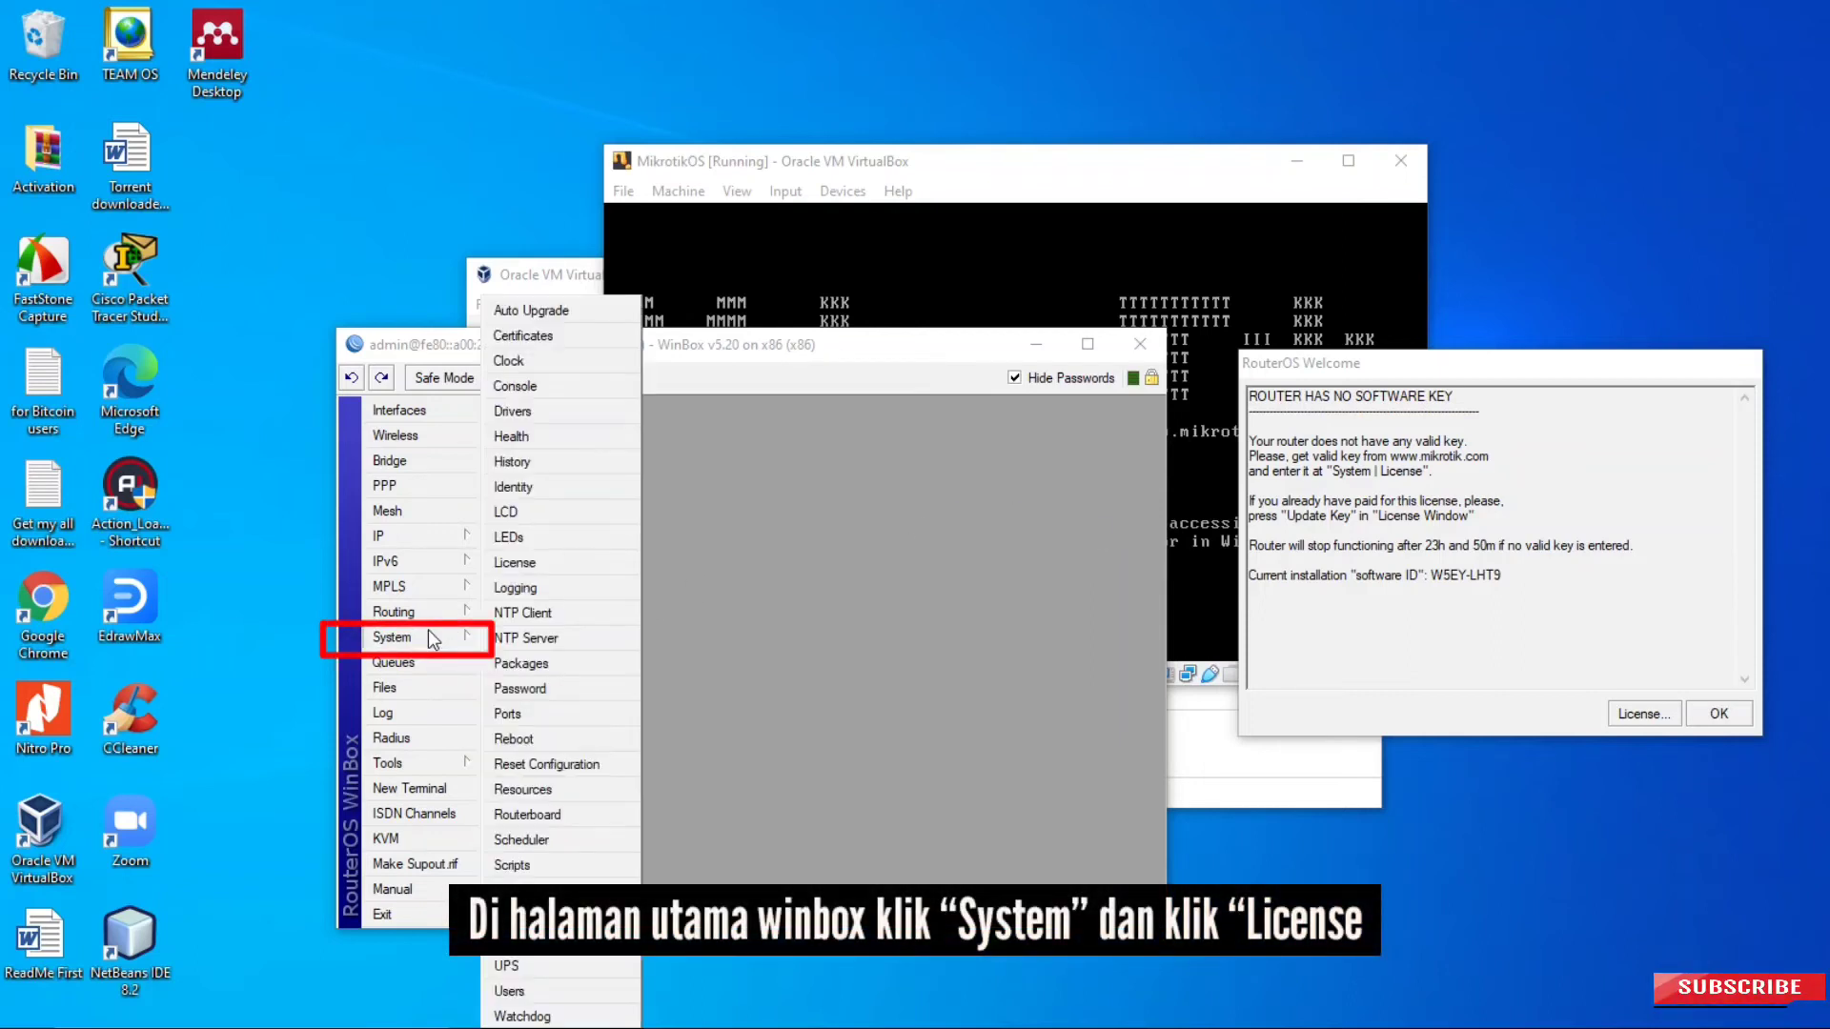
{"action": "left_click", "coordinate": [518, 562]}
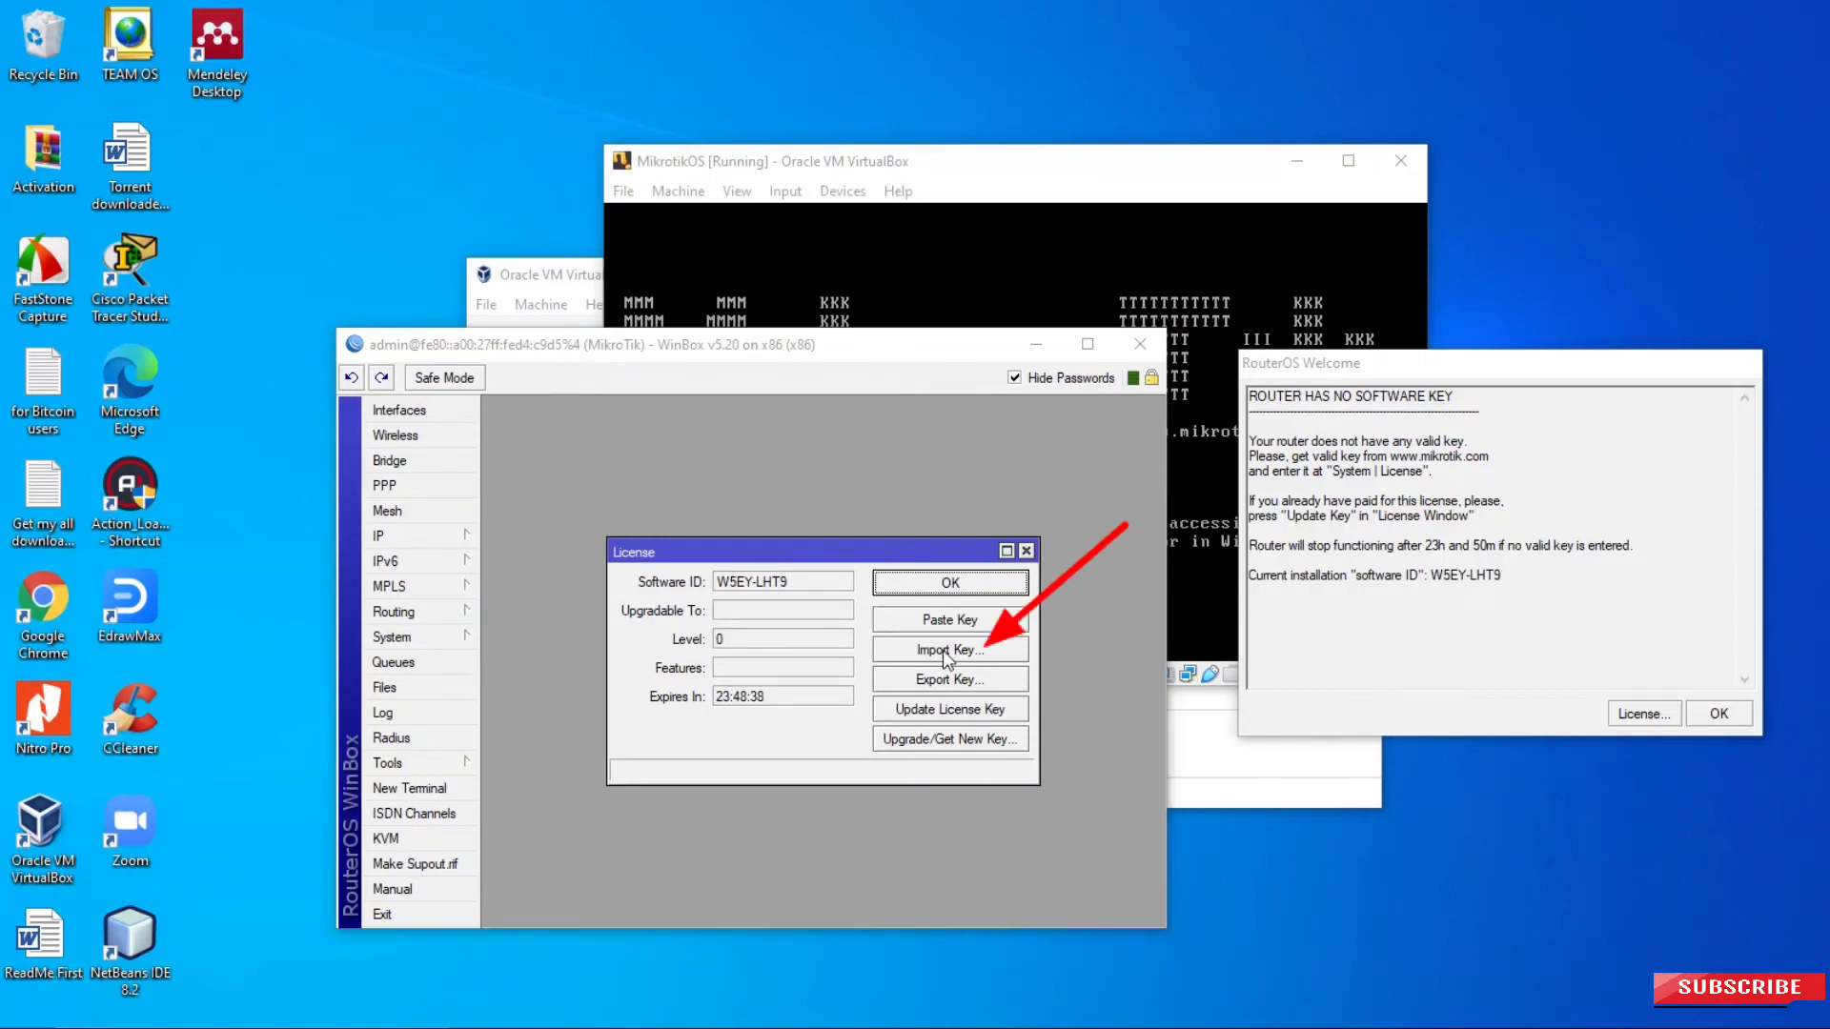
Step: Import the level 6 license key file from the licença level6 folder into the router's license
{"action": "left_click", "coordinate": [943, 651]}
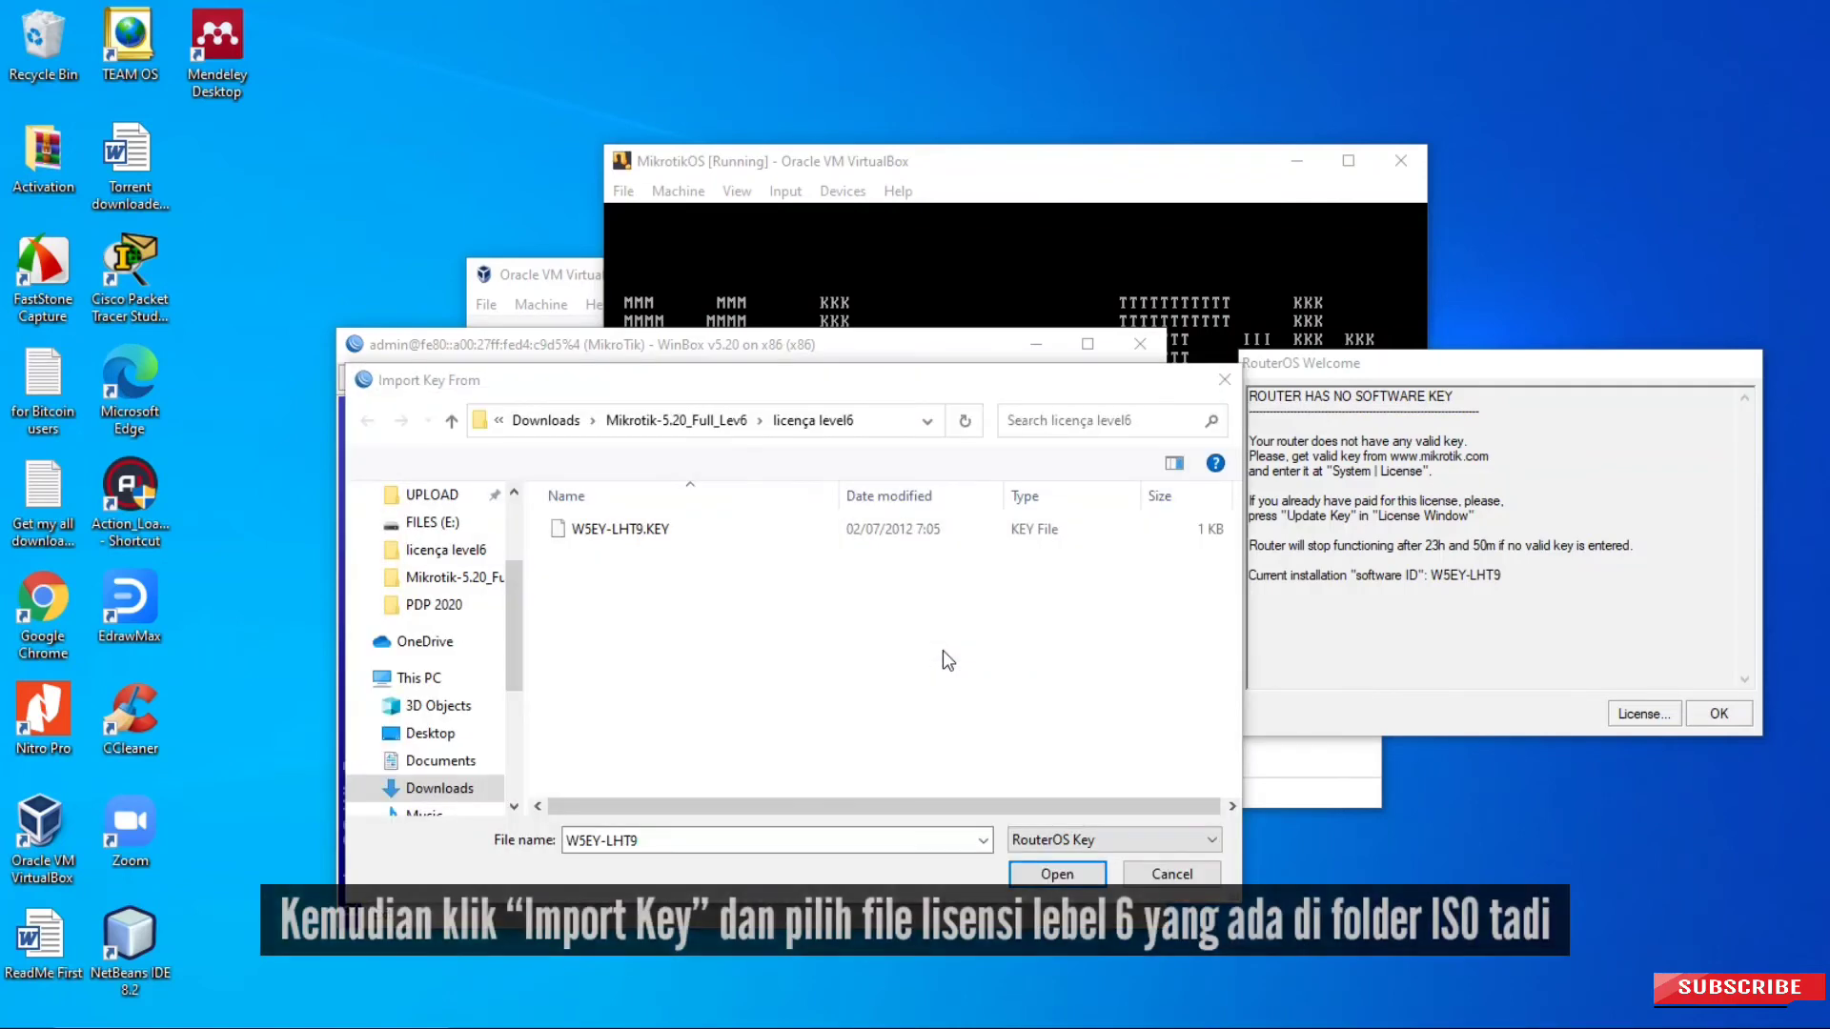
{"action": "double_click", "coordinate": [657, 531]}
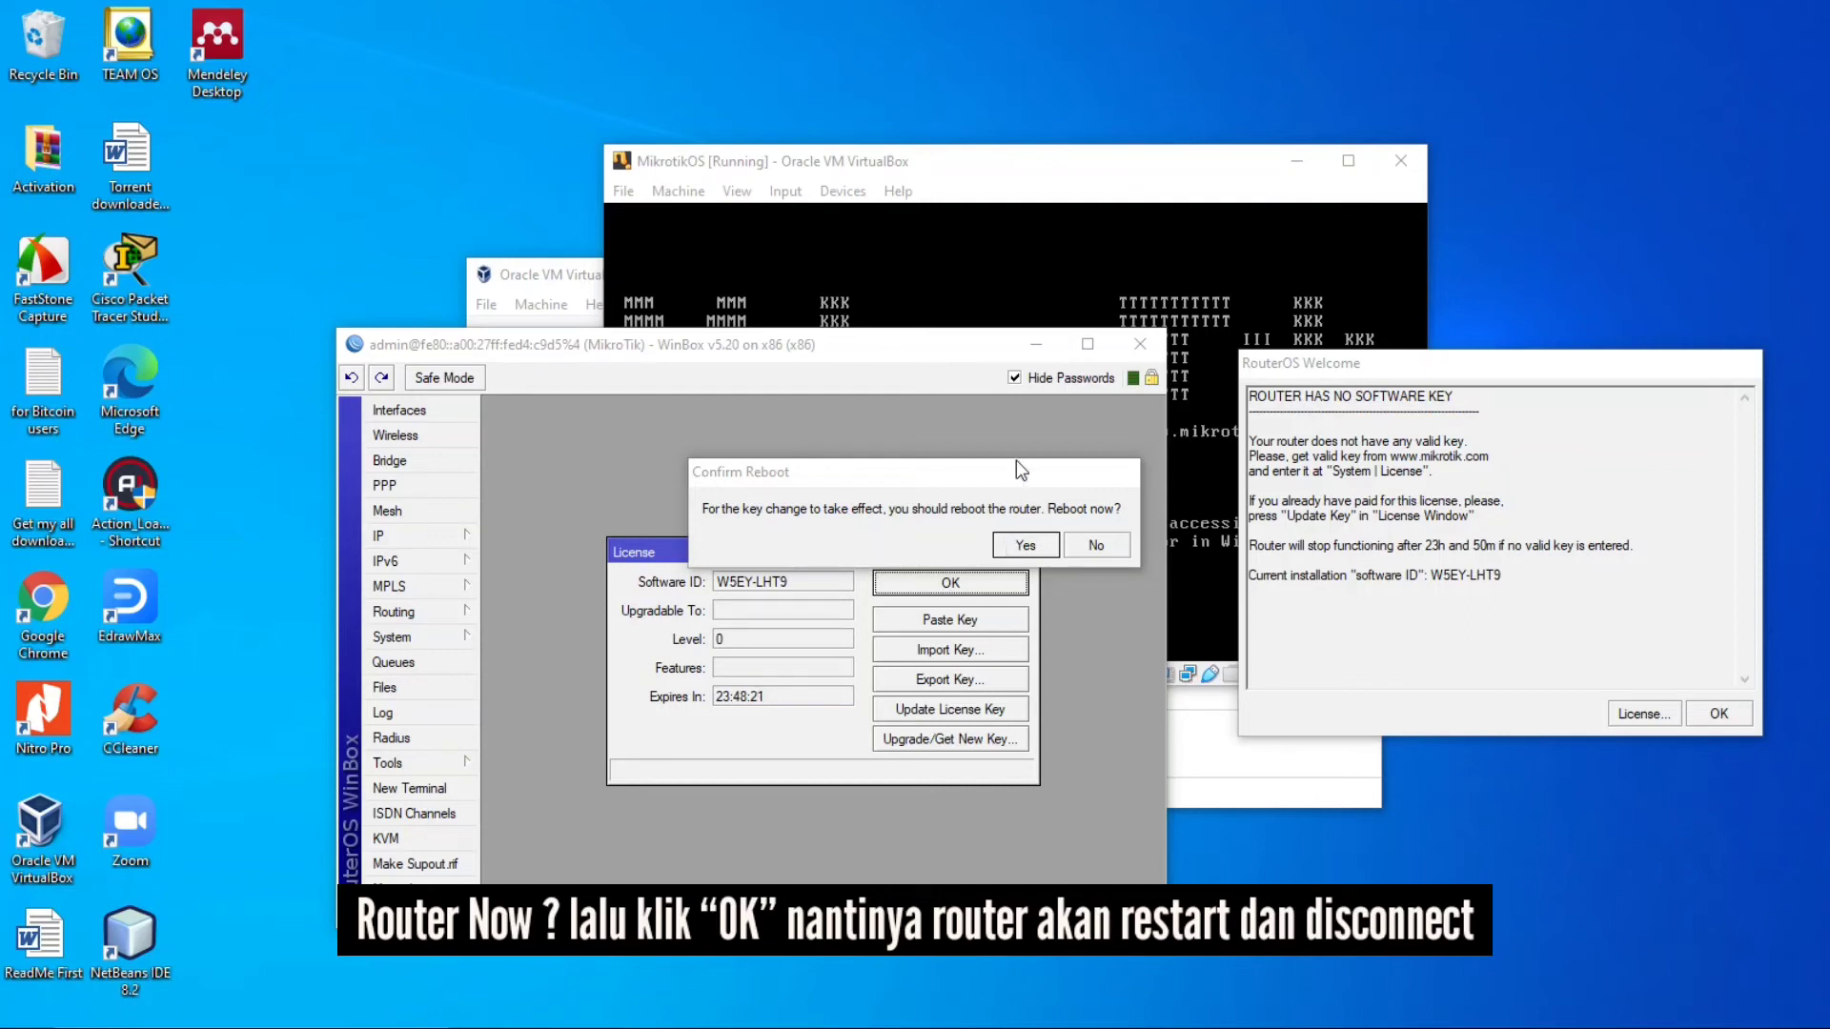
Step: Switch to the MikrotikOS virtual machine console and end the admin session with the quit command
{"action": "left_click", "coordinate": [1072, 274]}
{"action": "type", "text": "quot"}
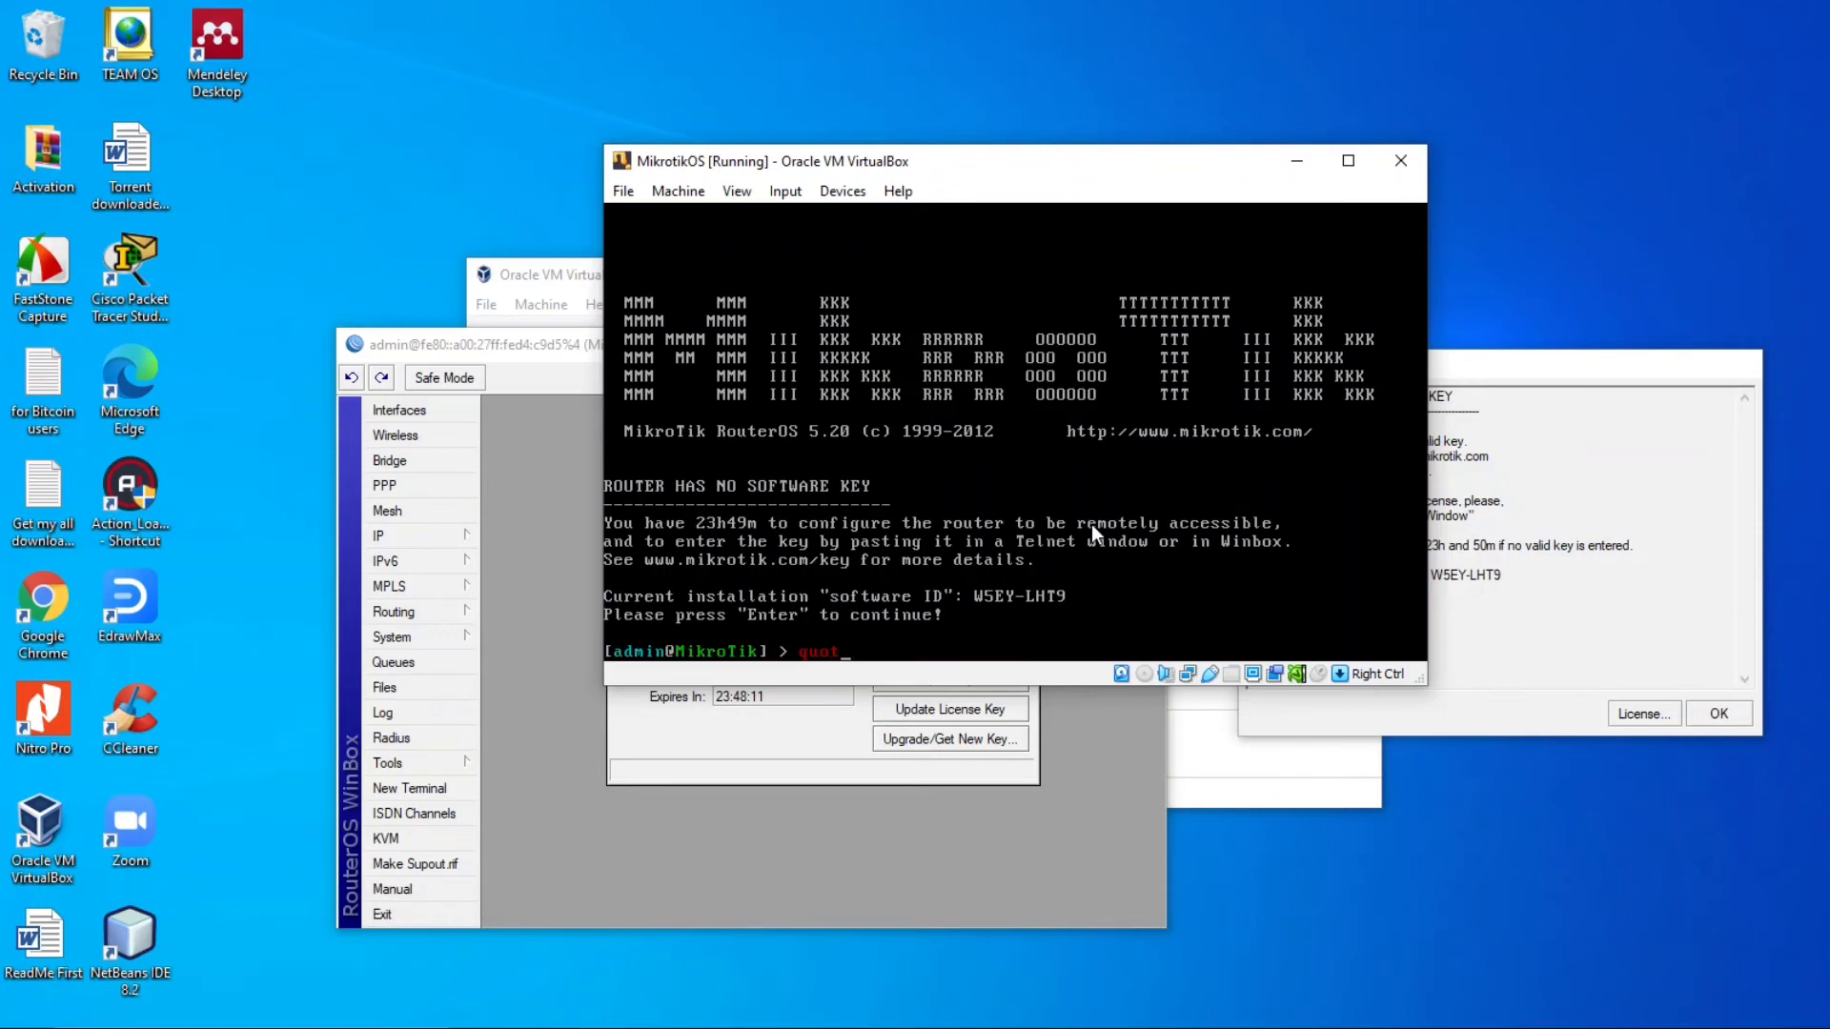
{"action": "key", "text": "BackSpace"}
{"action": "key", "text": "BackSpace"}
{"action": "type", "text": "it"}
{"action": "key", "text": "Return"}
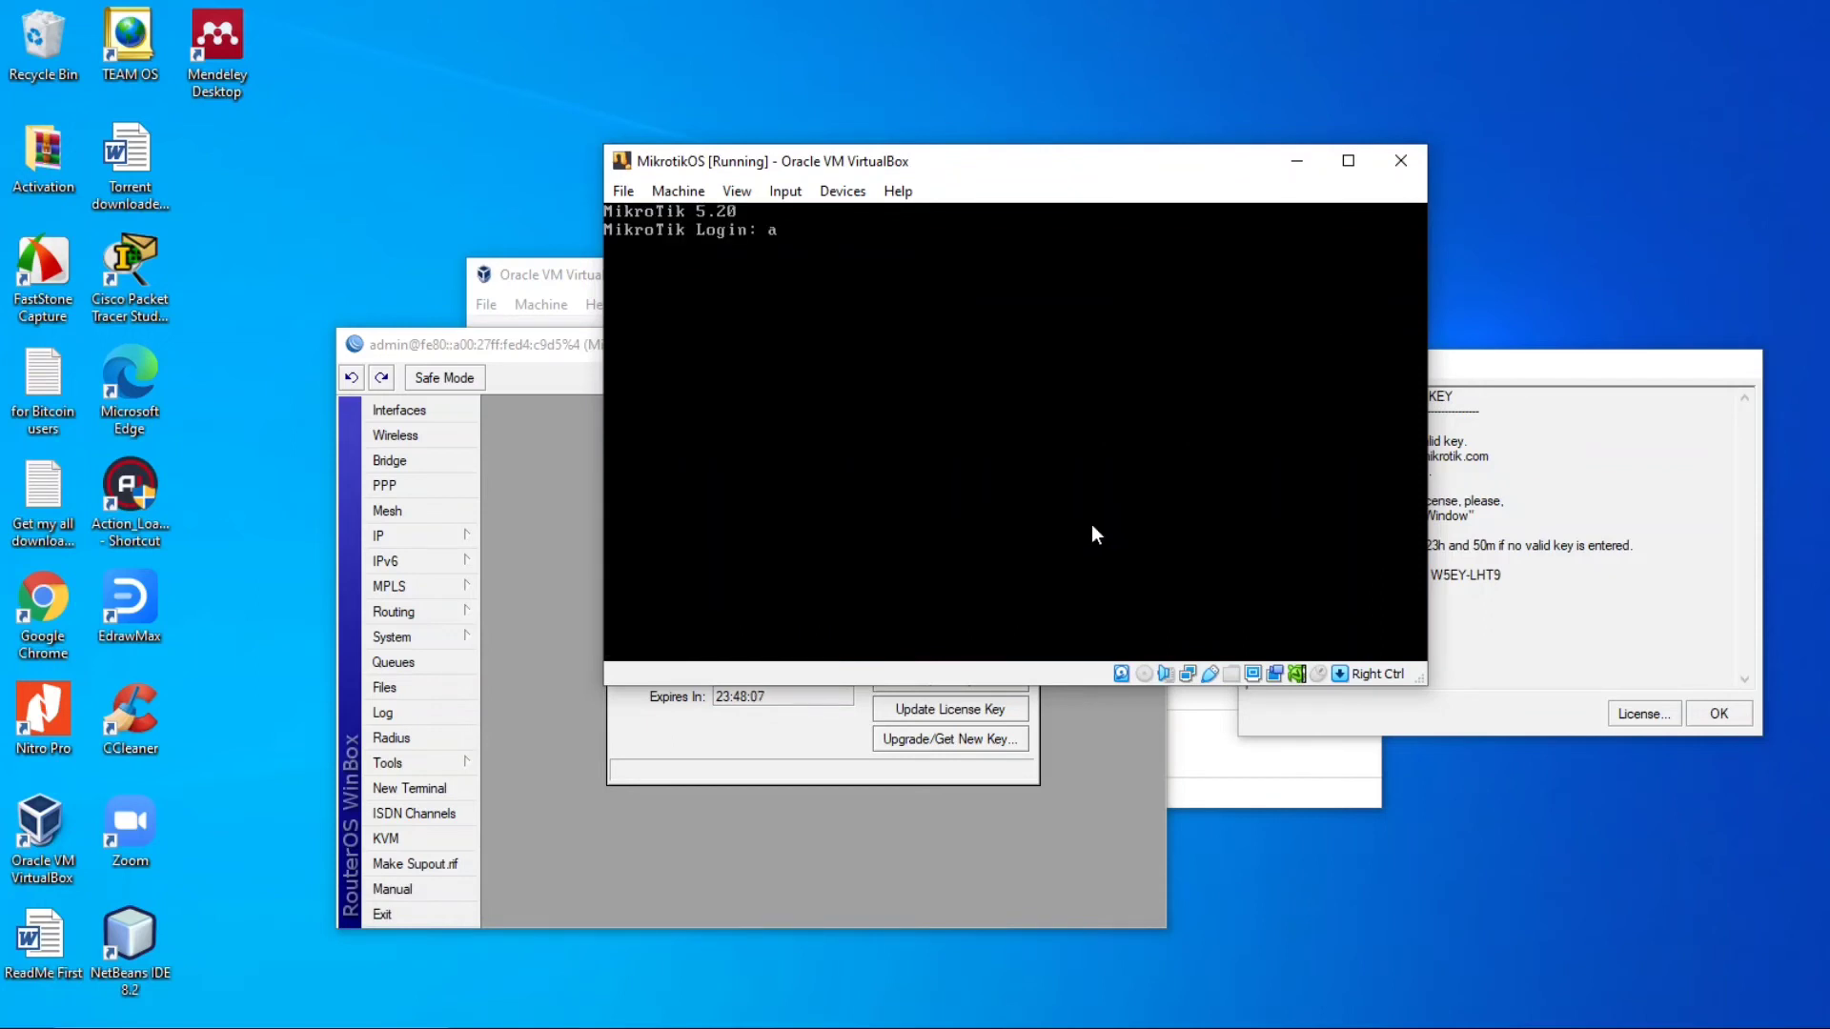
Step: Log back in to the RouterOS console as admin, leaving the password blank
{"action": "type", "text": "admin"}
{"action": "key", "text": "Return"}
{"action": "key", "text": "Return"}
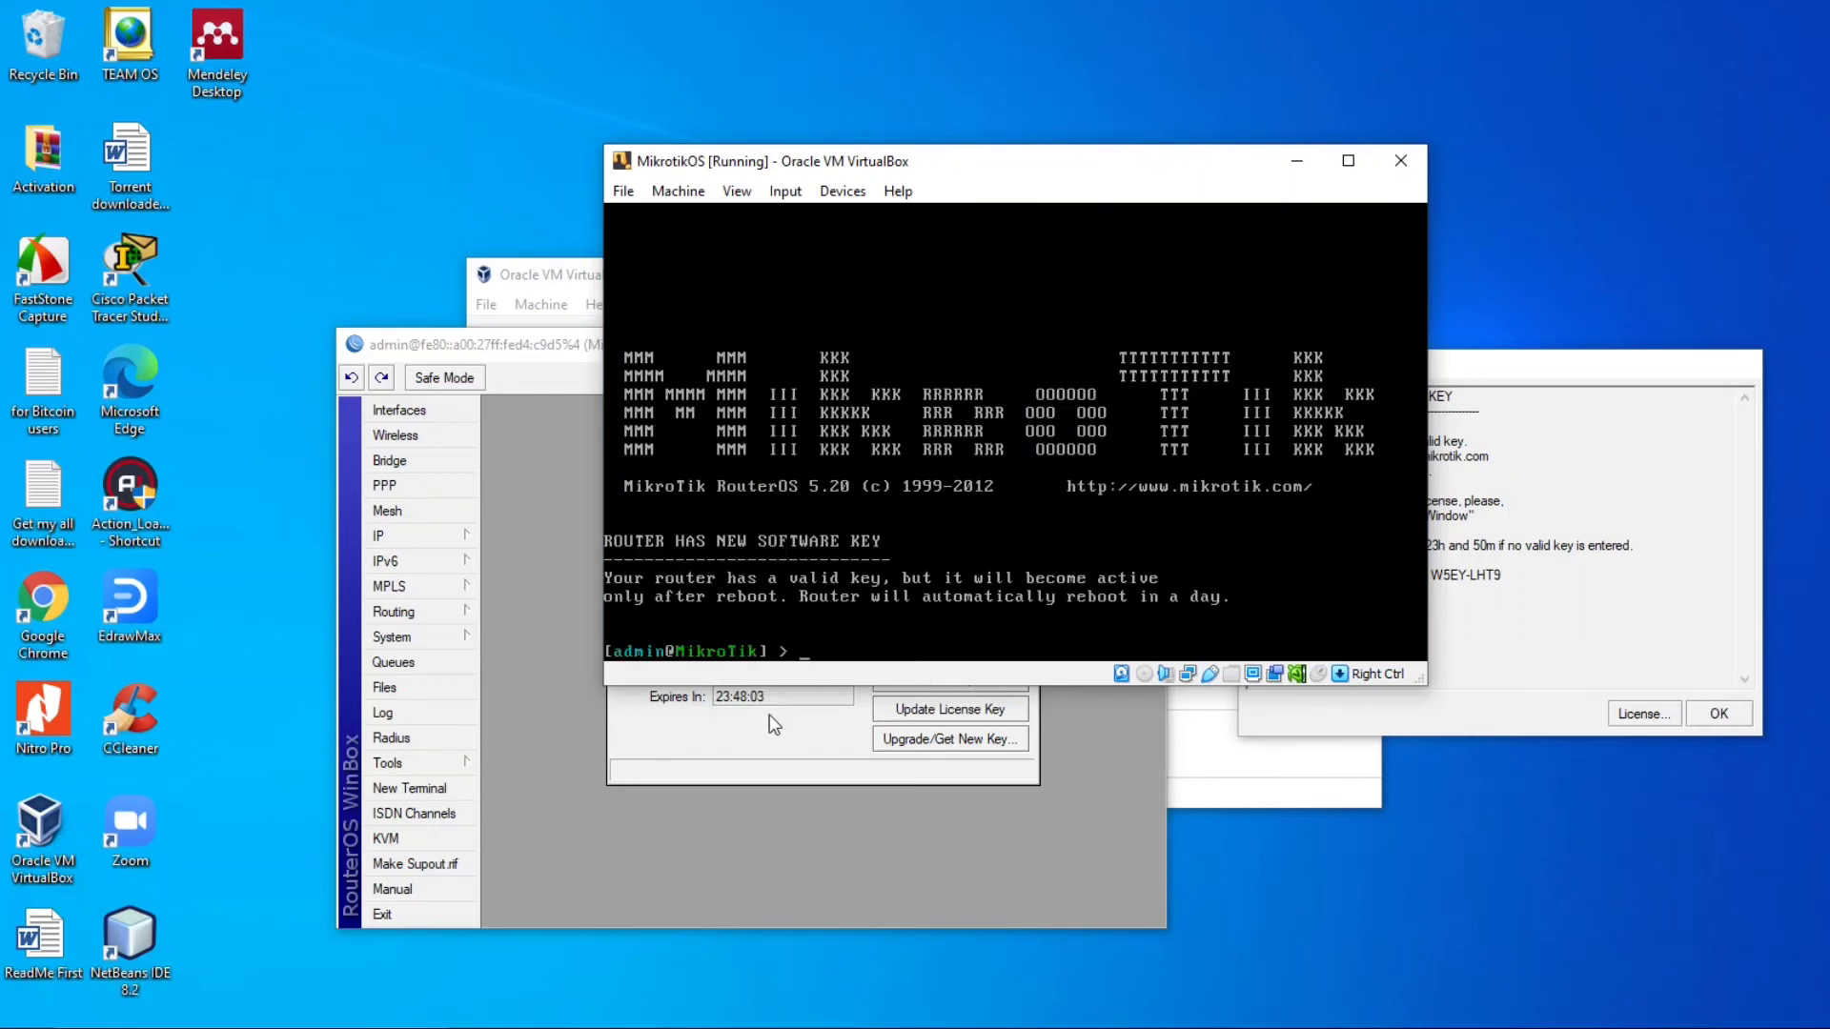
Step: Return to the WinBox session with the pending reboot confirmation and close it
{"action": "left_click", "coordinate": [793, 768]}
{"action": "left_click", "coordinate": [949, 618]}
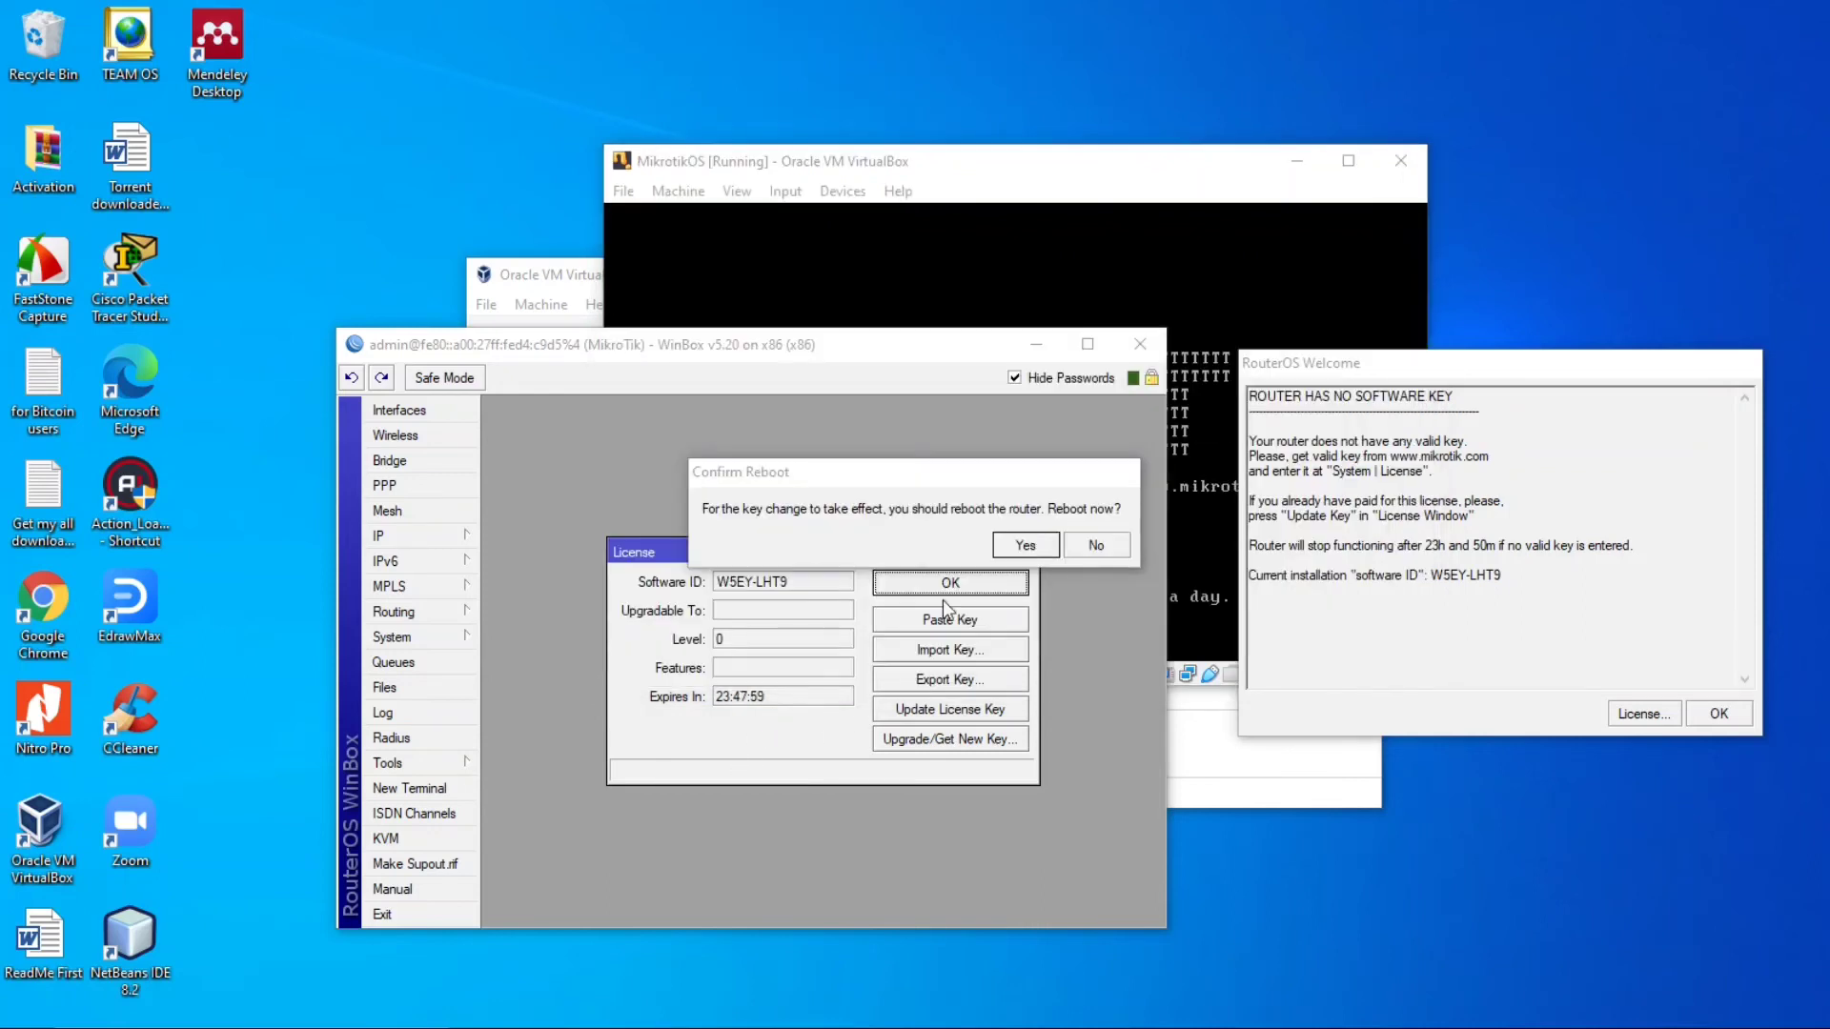
{"action": "left_click", "coordinate": [1152, 354]}
Step: Search Windows for "win" and launch winbox.exe again
{"action": "key", "text": "super"}
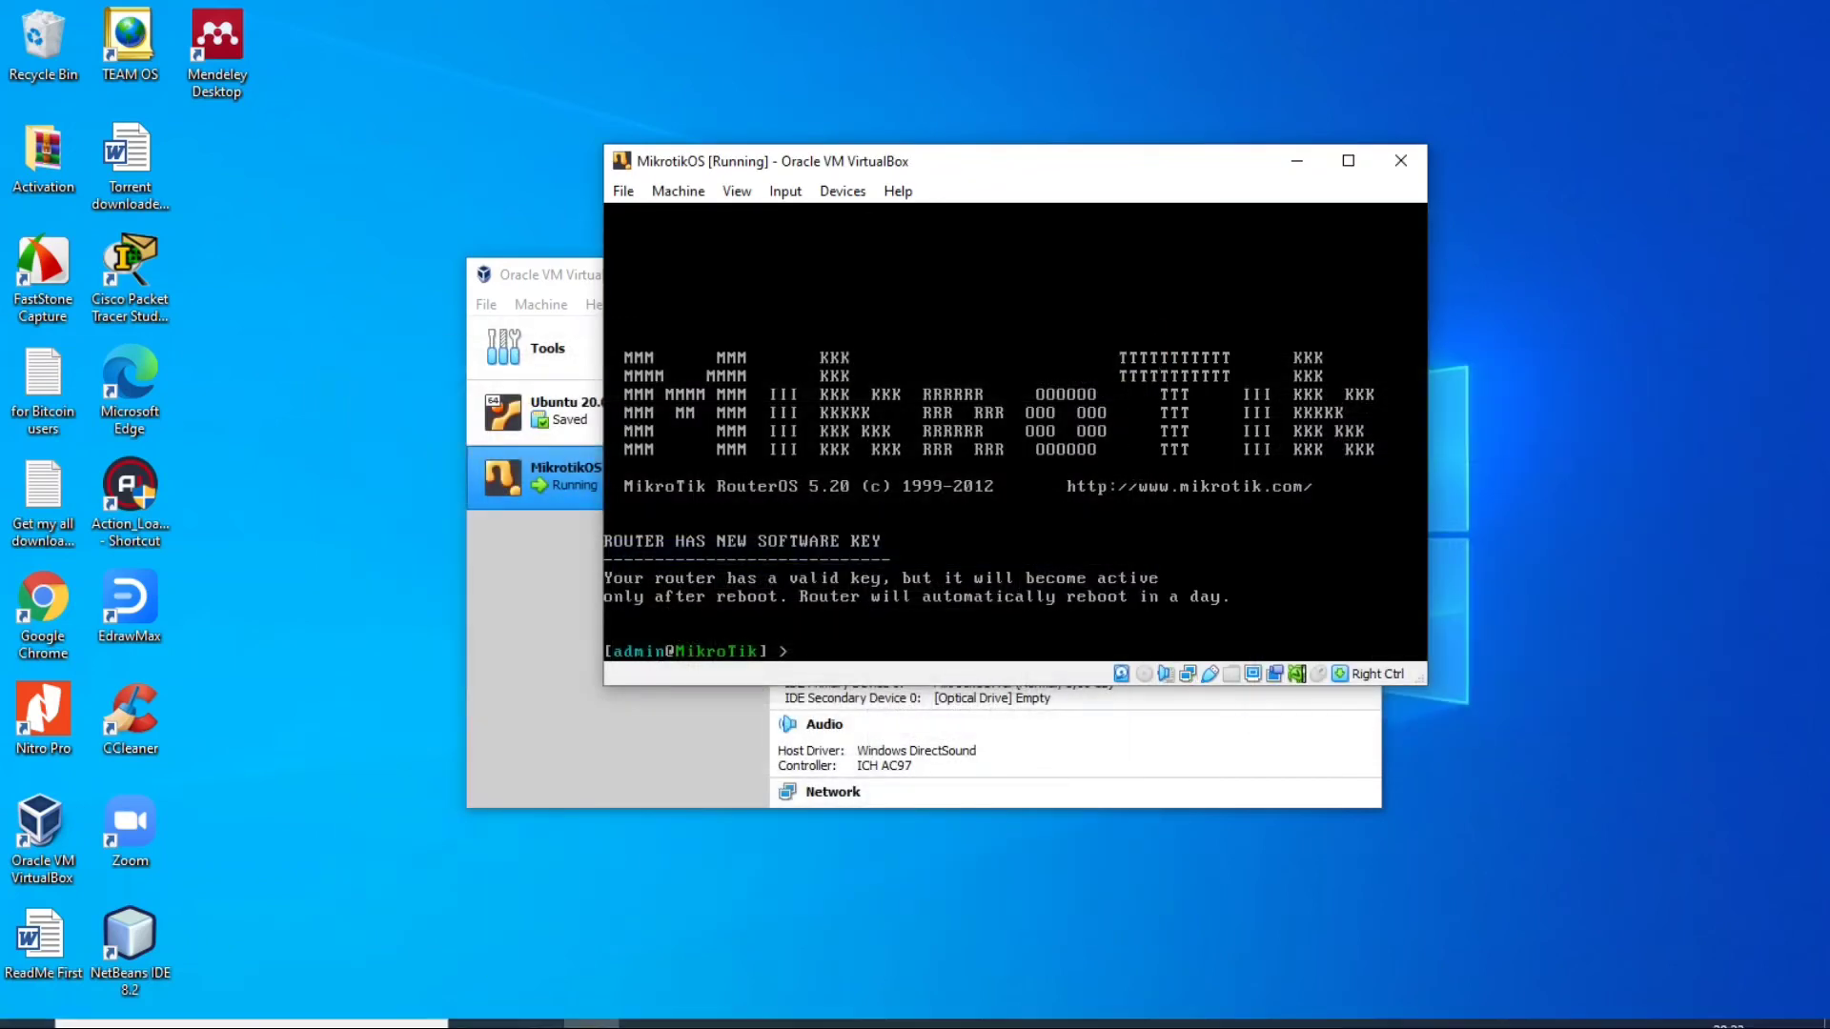
{"action": "type", "text": "win"}
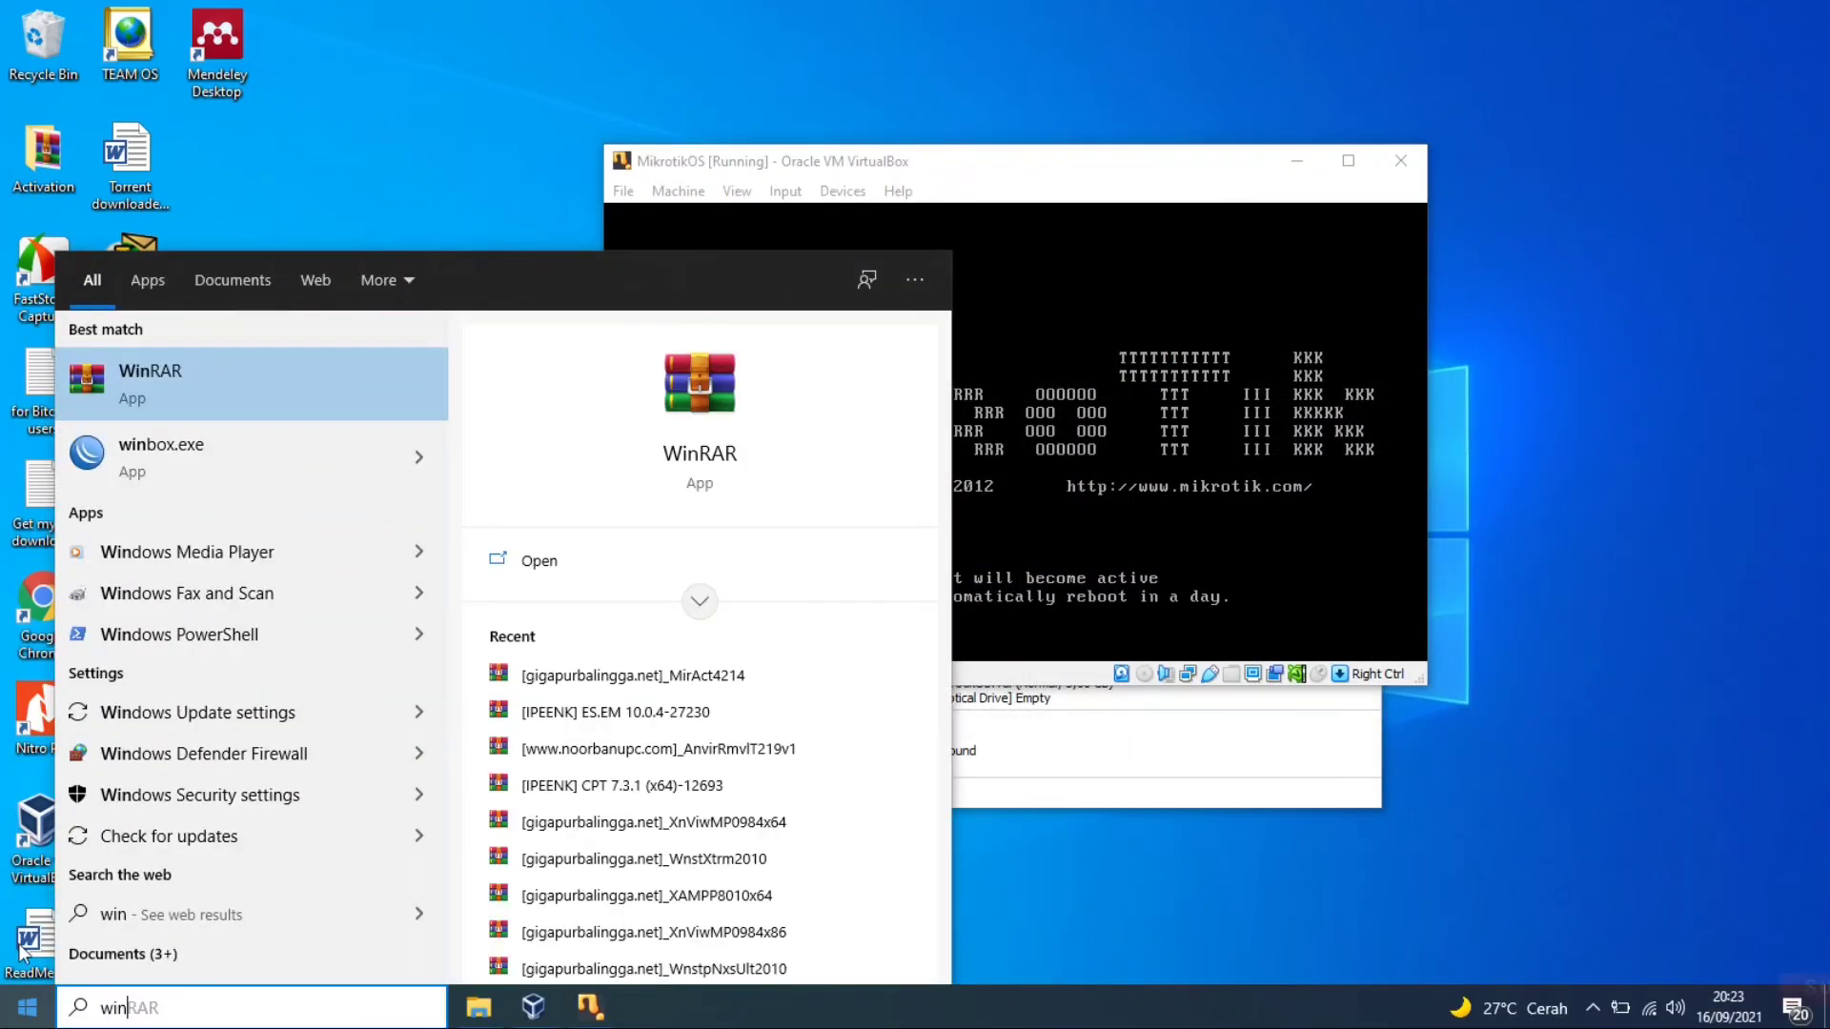
{"action": "left_click", "coordinate": [137, 444]}
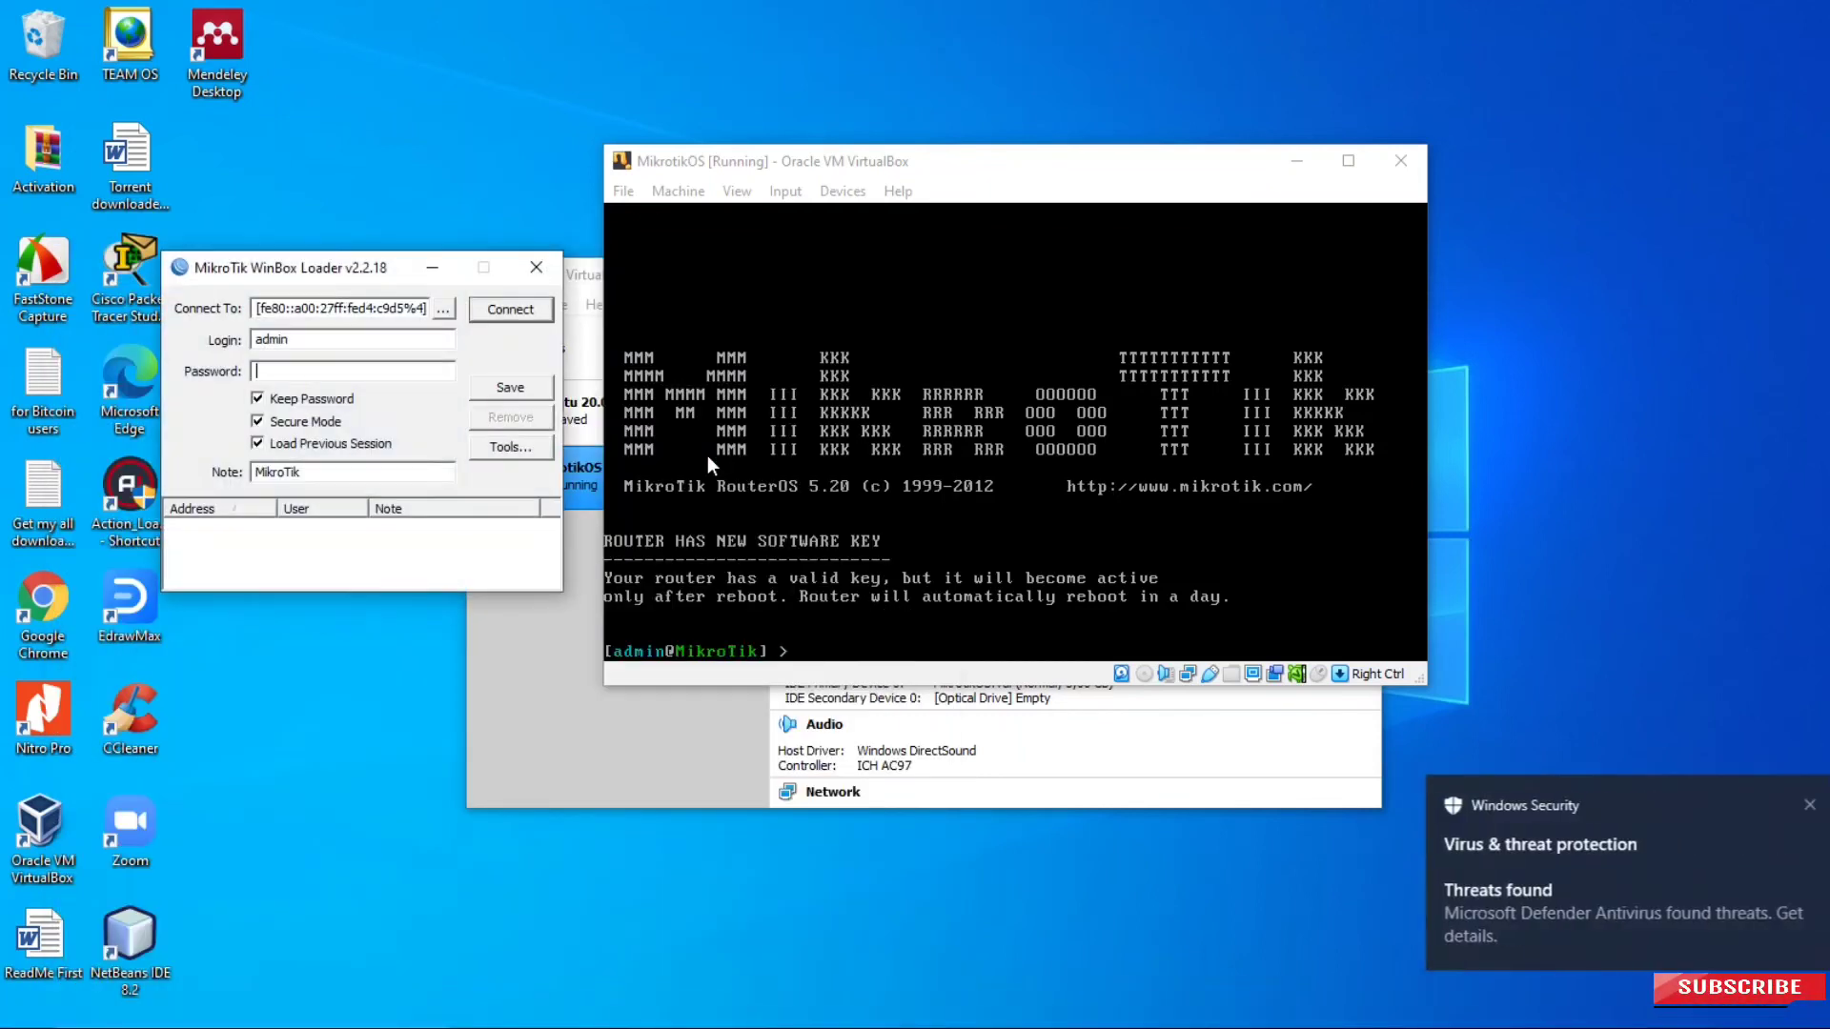
Step: Select the discovered MikroTik router with the fe80 IPv6 address in the WinBox Loader and reconnect as admin
{"action": "left_click", "coordinate": [444, 308]}
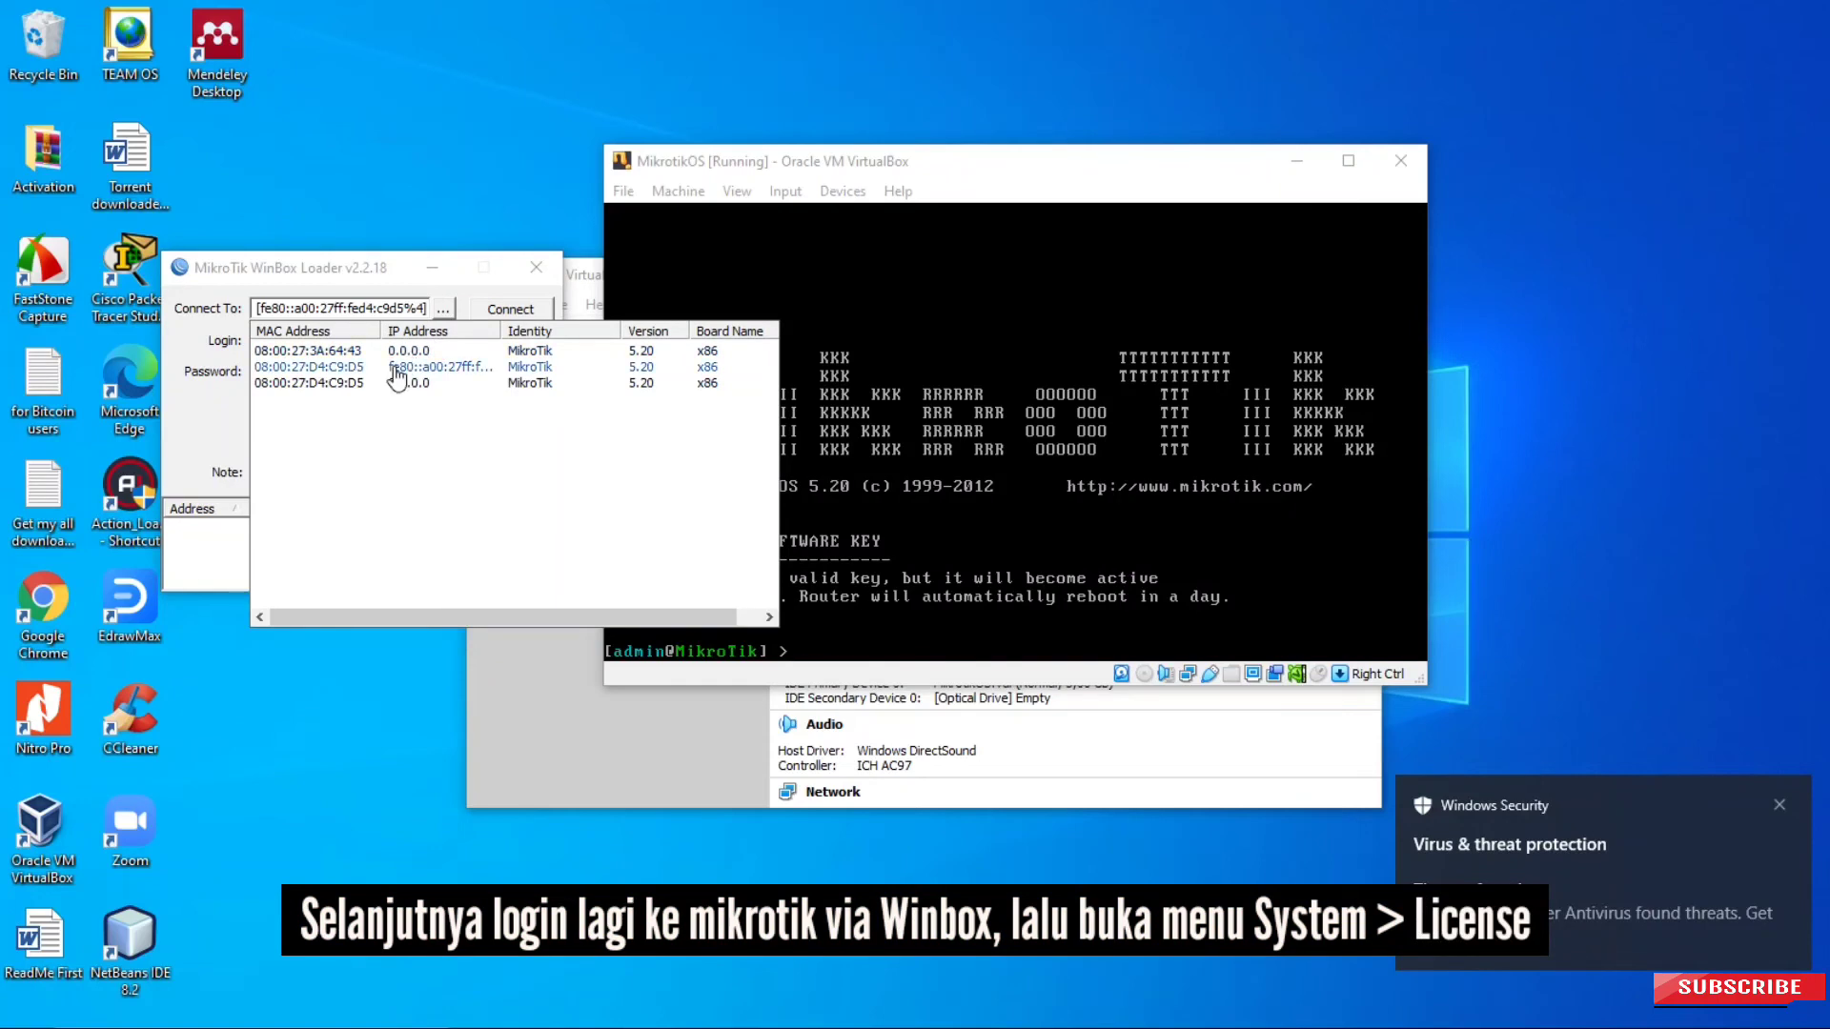
{"action": "left_click", "coordinate": [396, 369]}
{"action": "left_click", "coordinate": [509, 310]}
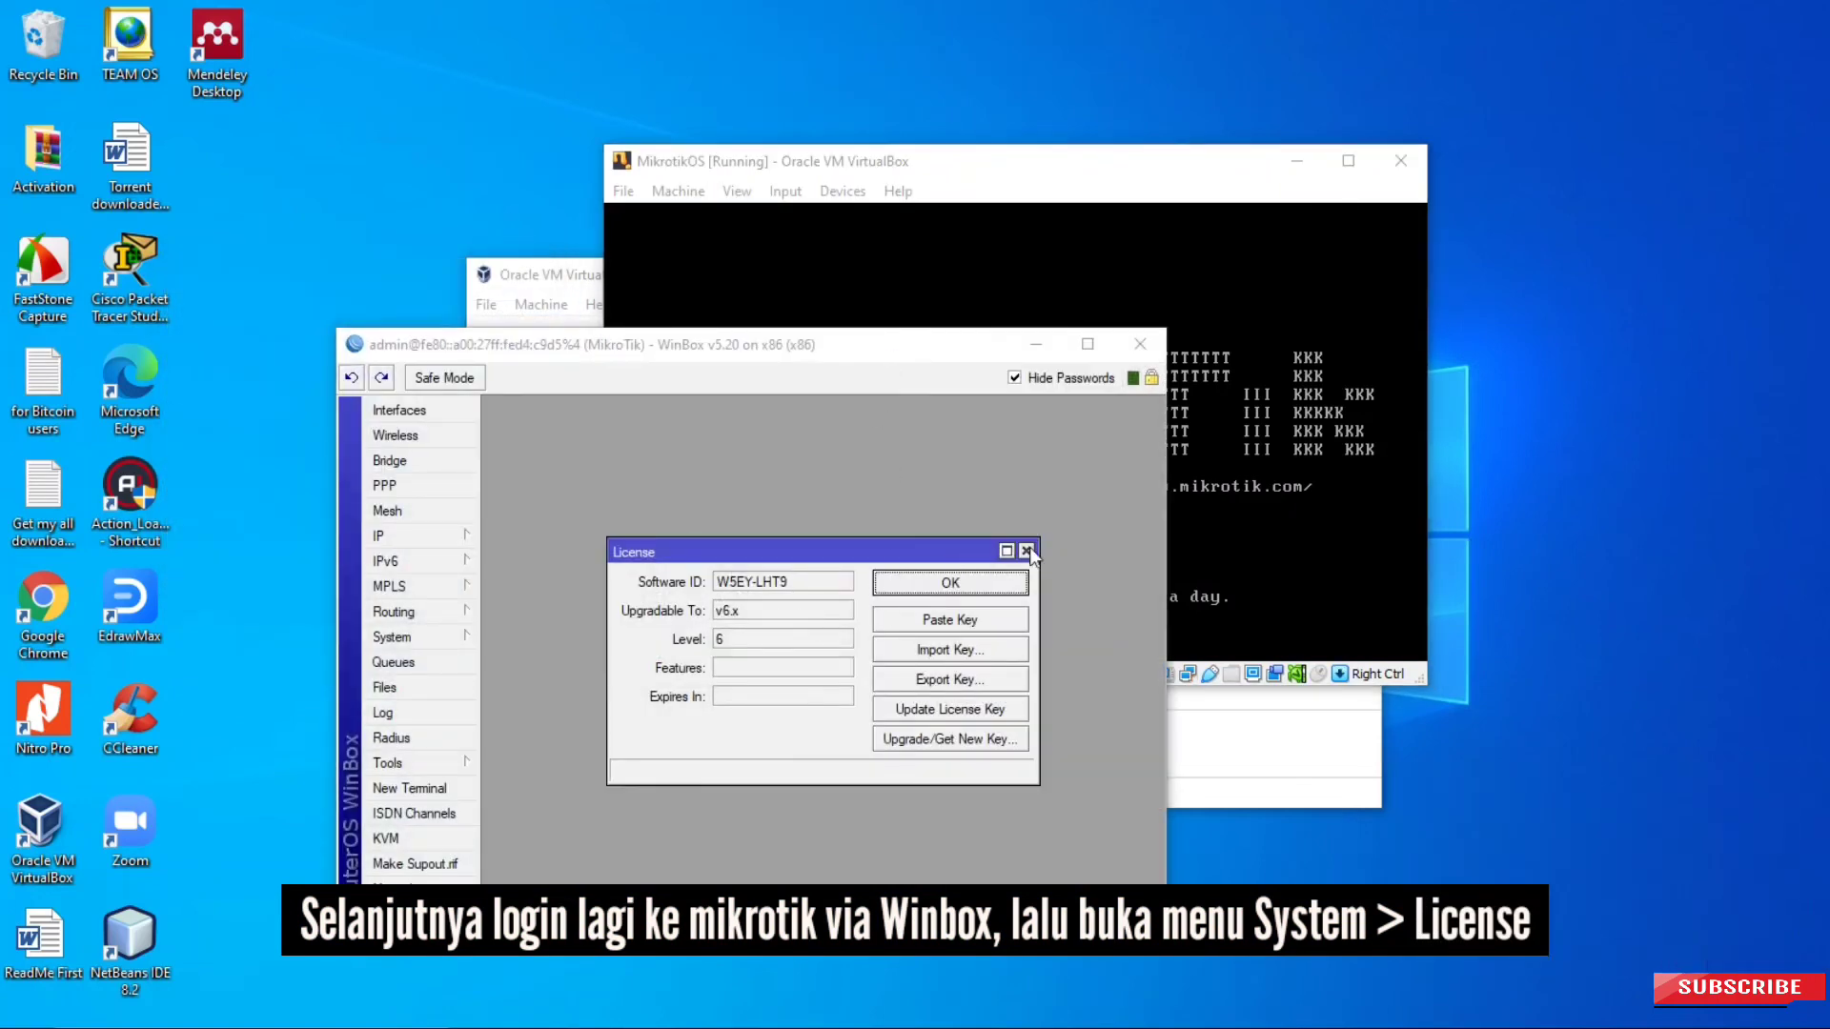
Step: Close the license details window and open the router's MPLS window
{"action": "left_click", "coordinate": [987, 584]}
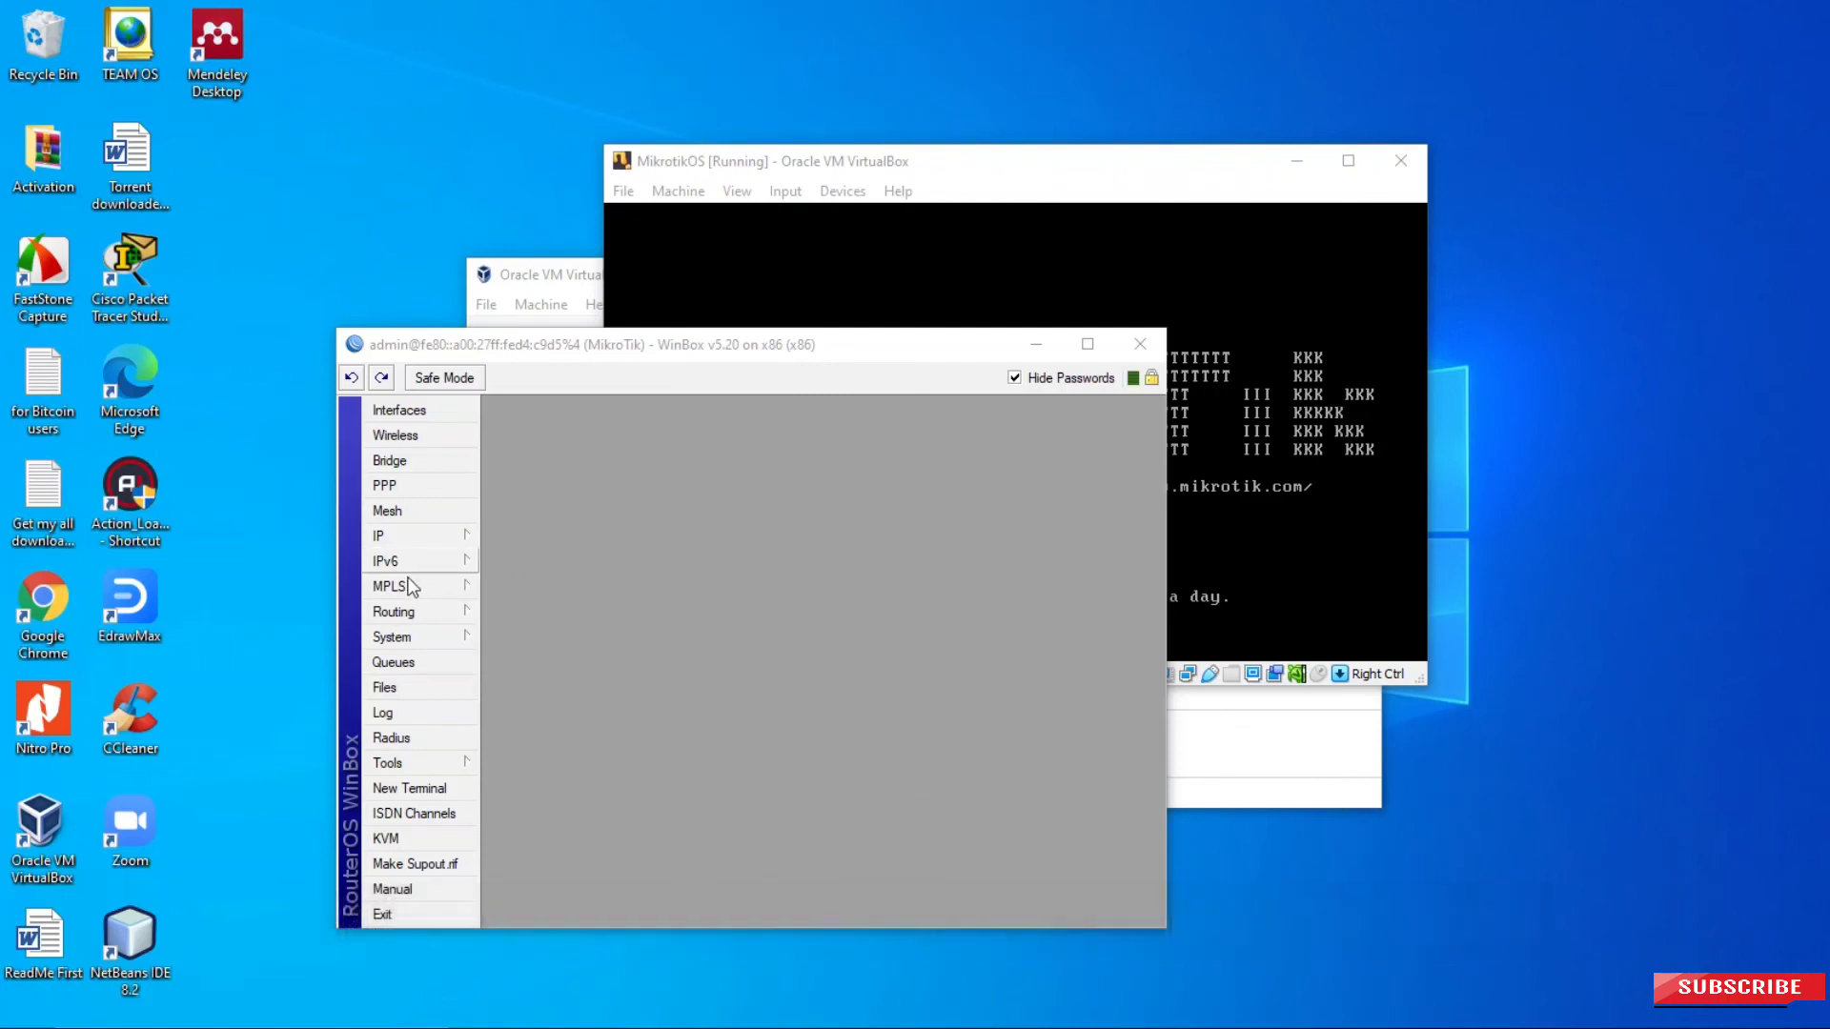
{"action": "mouse_move", "coordinate": [413, 586]}
{"action": "left_click", "coordinate": [515, 589]}
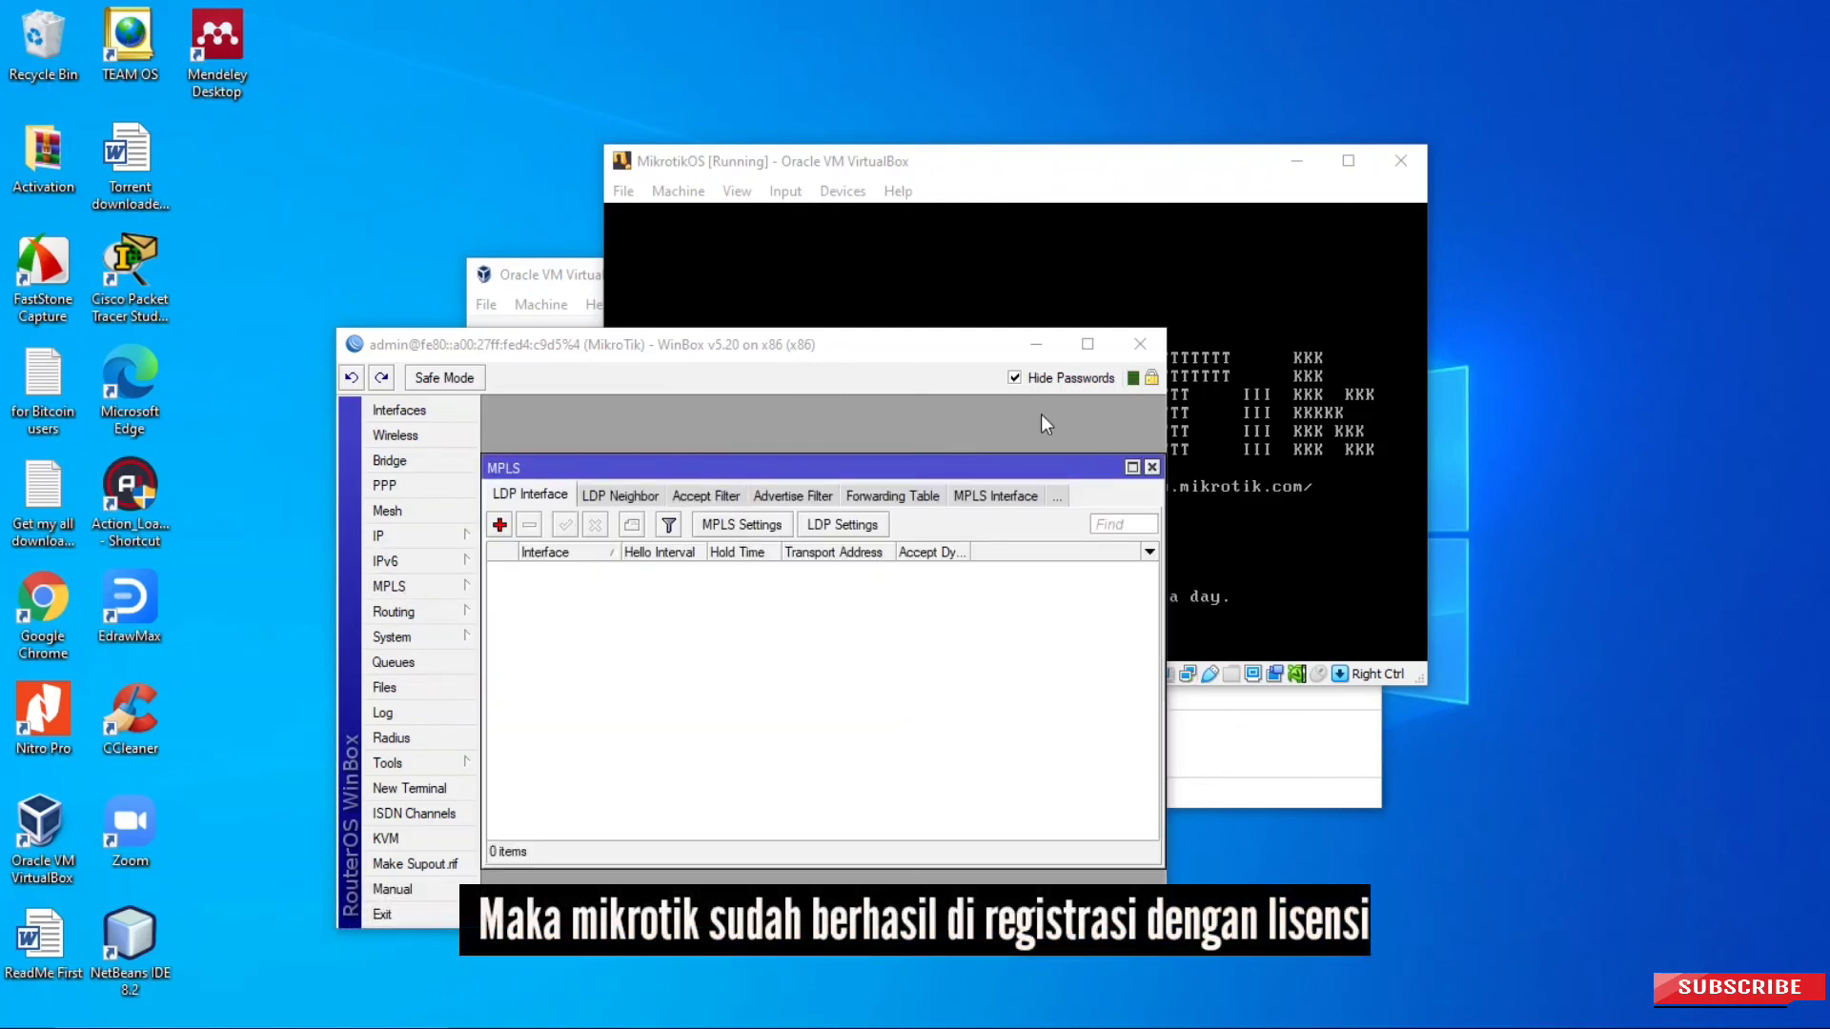
Step: Minimize the WinBox, MikrotikOS virtual machine and VirtualBox Manager windows to show the desktop
{"action": "left_click", "coordinate": [1033, 342]}
{"action": "left_click", "coordinate": [1296, 161]}
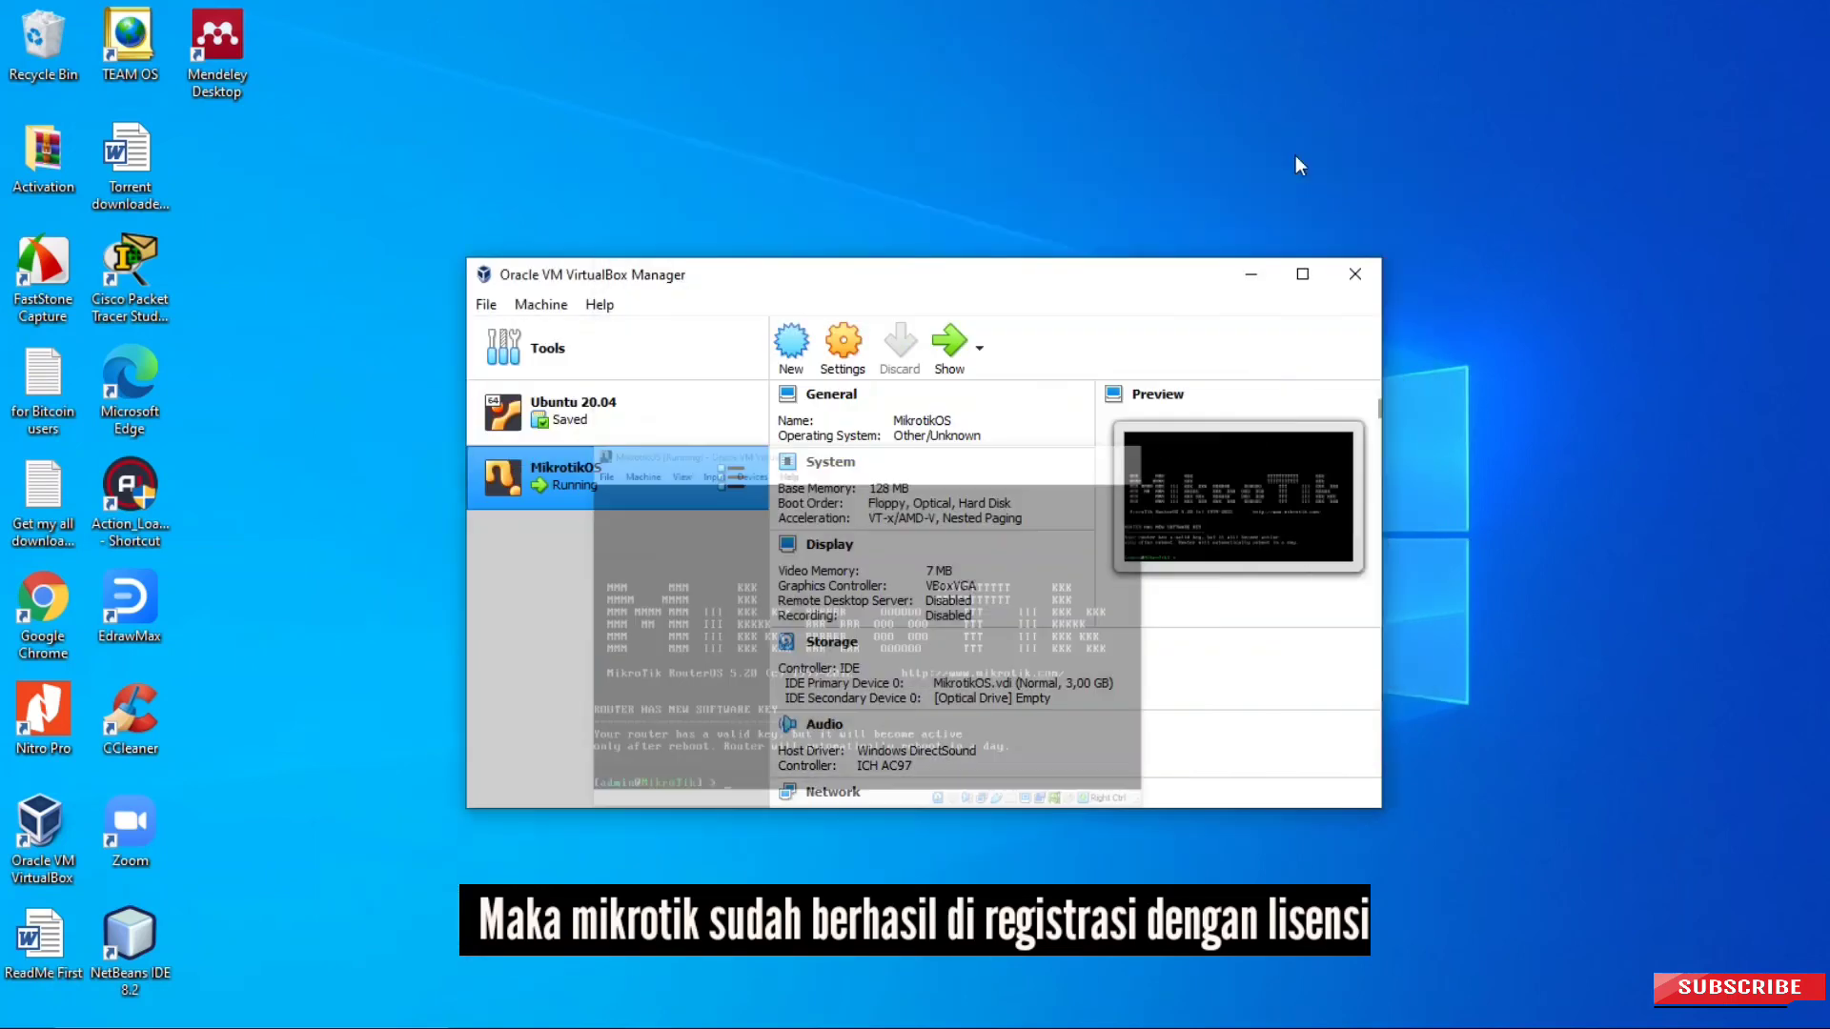
{"action": "left_click", "coordinate": [1251, 275]}
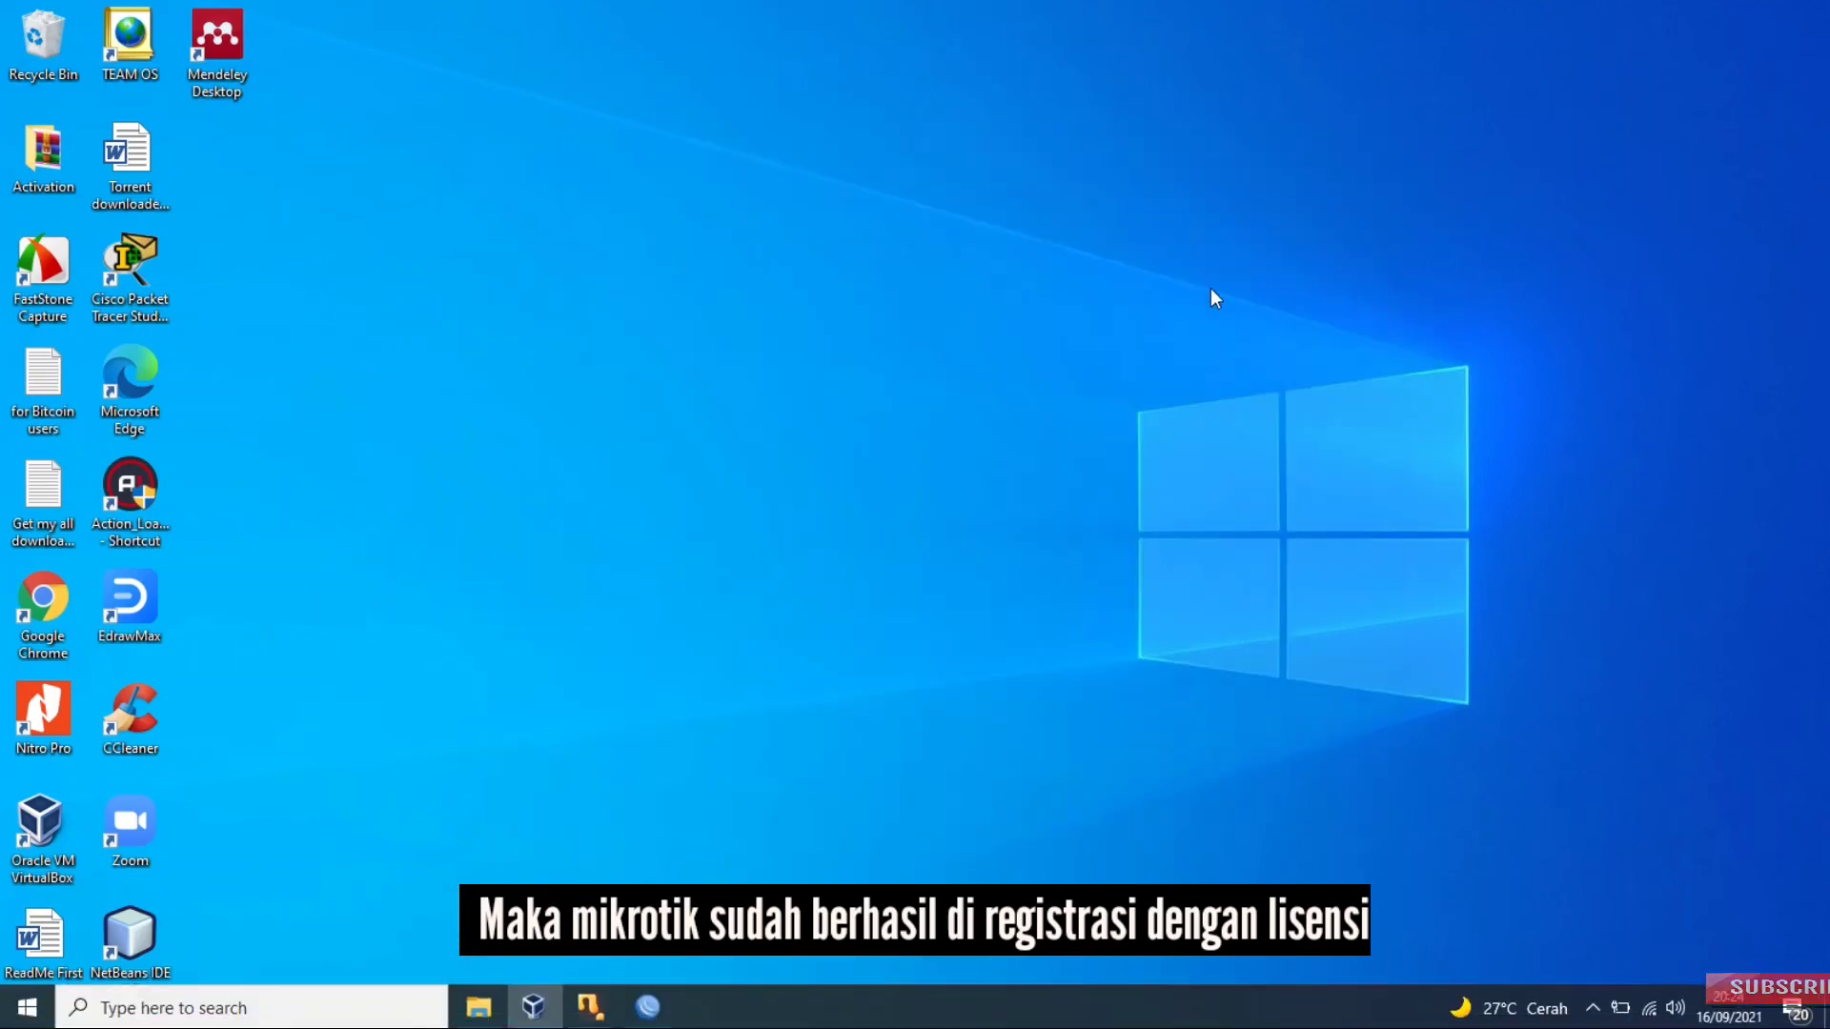
{"action": "right_click", "coordinate": [951, 286]}
{"action": "left_click", "coordinate": [998, 347]}
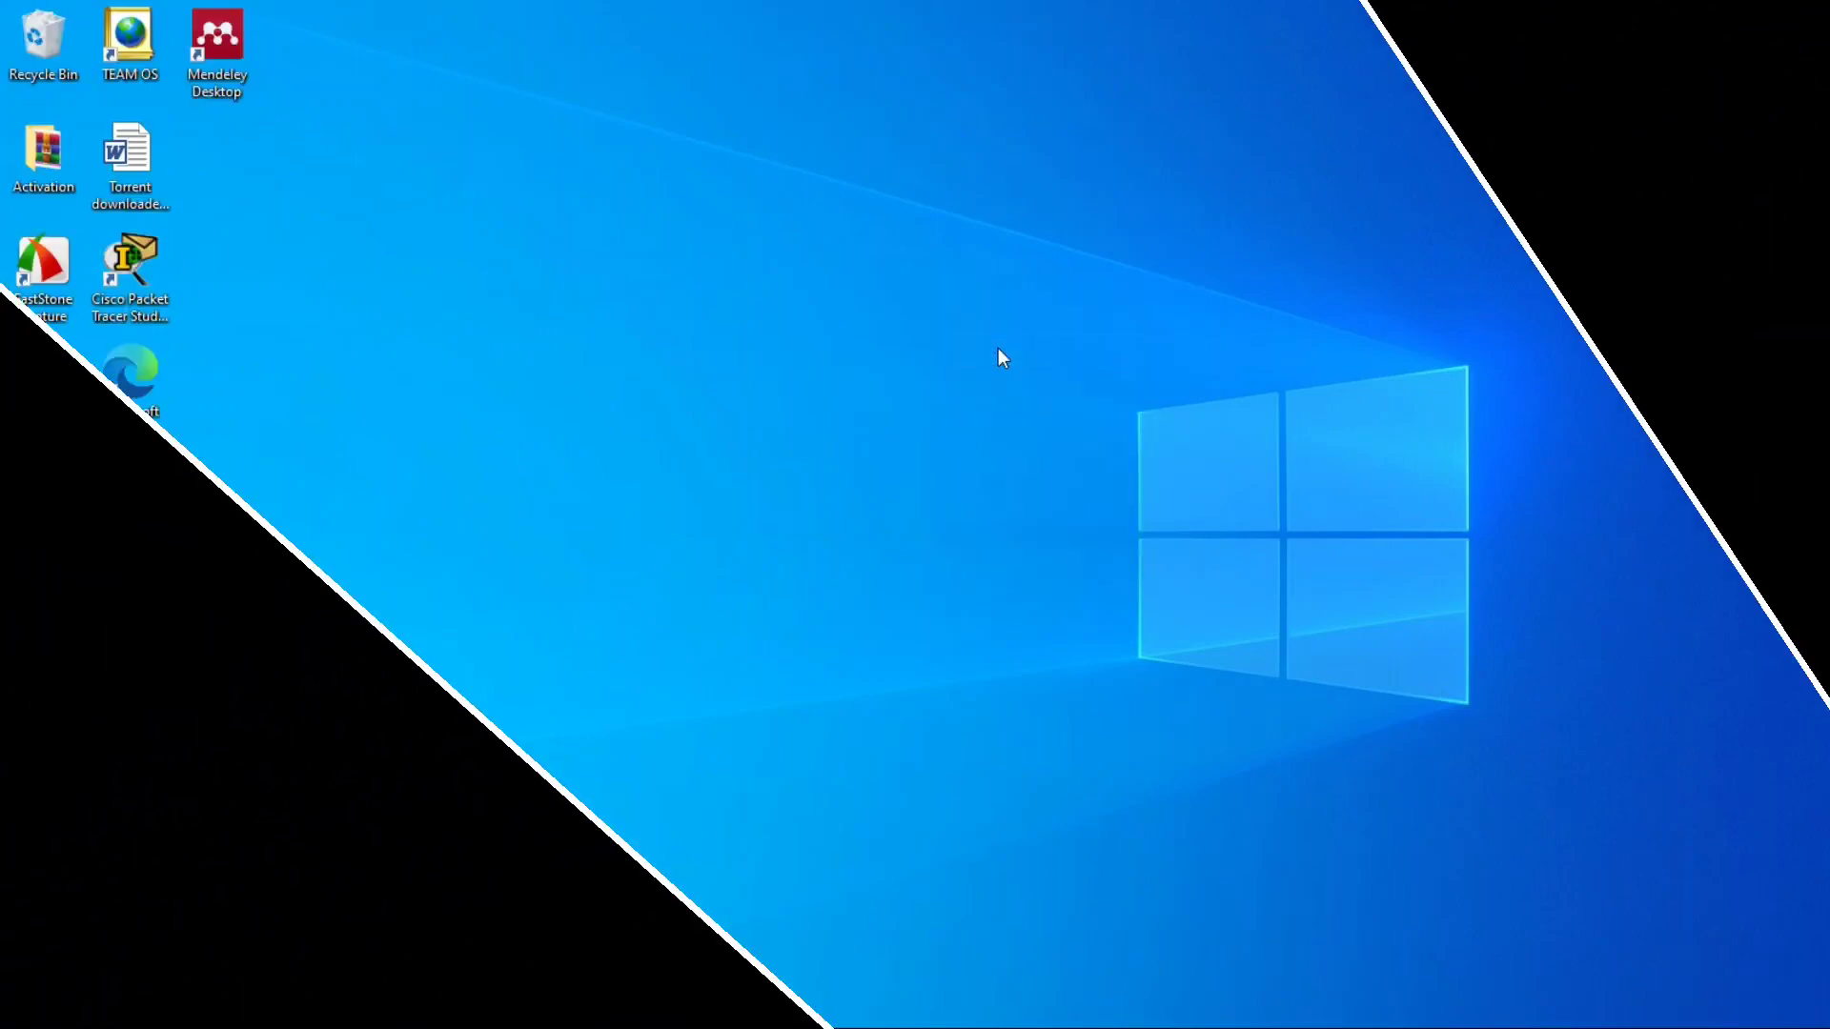